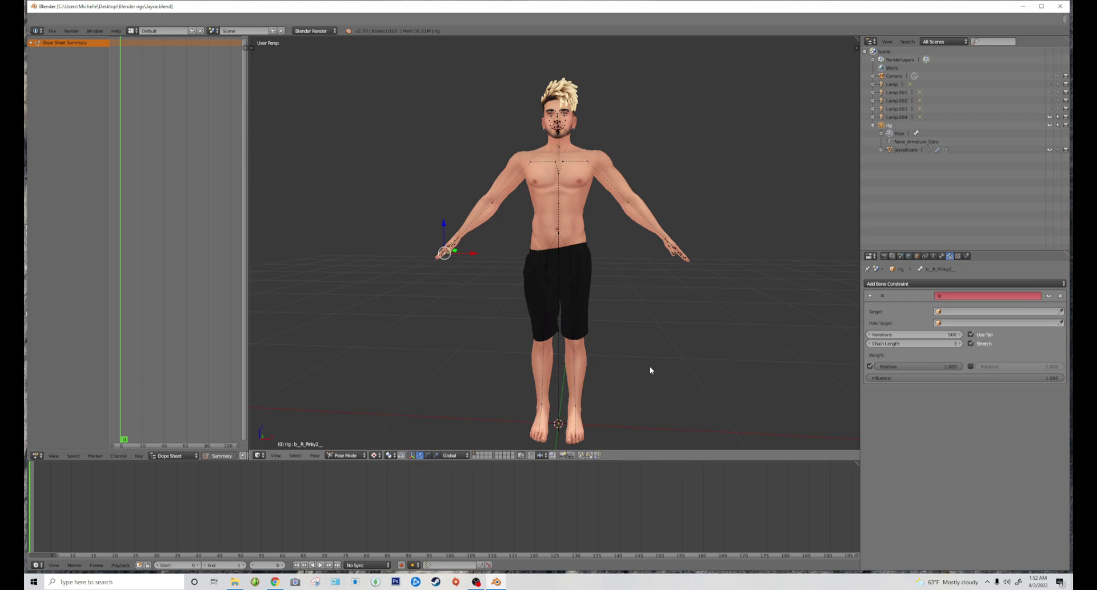
Zoom and orbit the viewport briefly around the rigged character
scroll(649, 370, "down", 1)
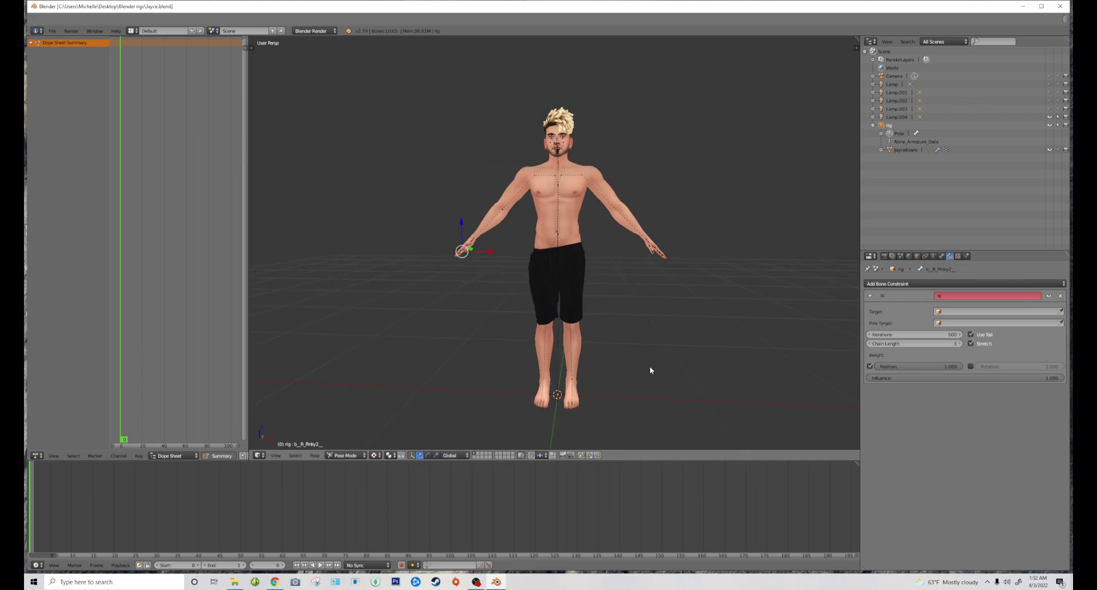
scroll(650, 370, "up", 1)
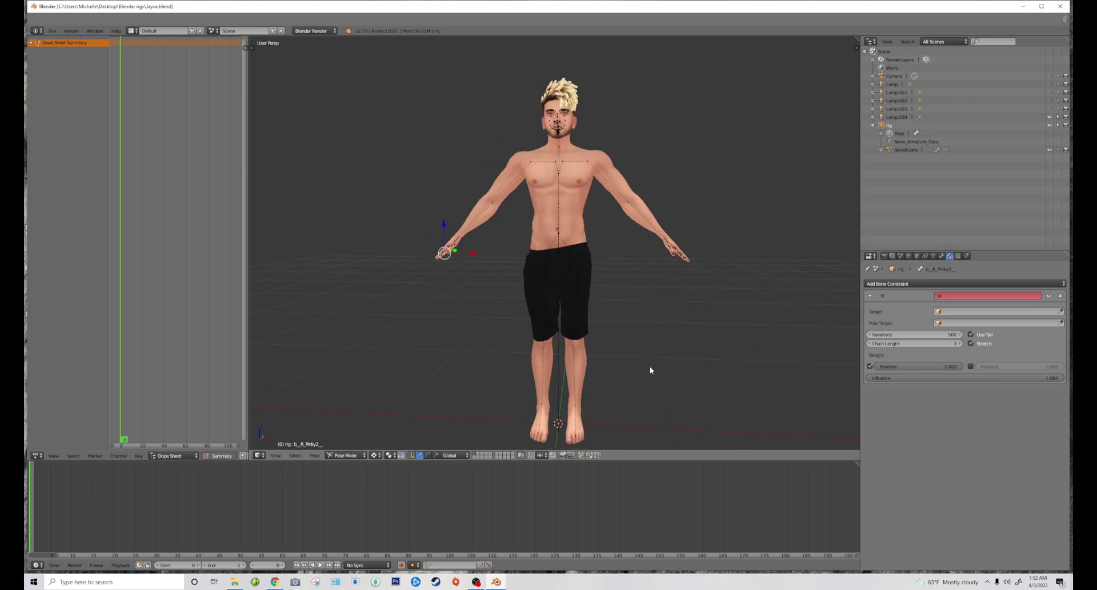
middle_click_drag(650, 367, 655, 368)
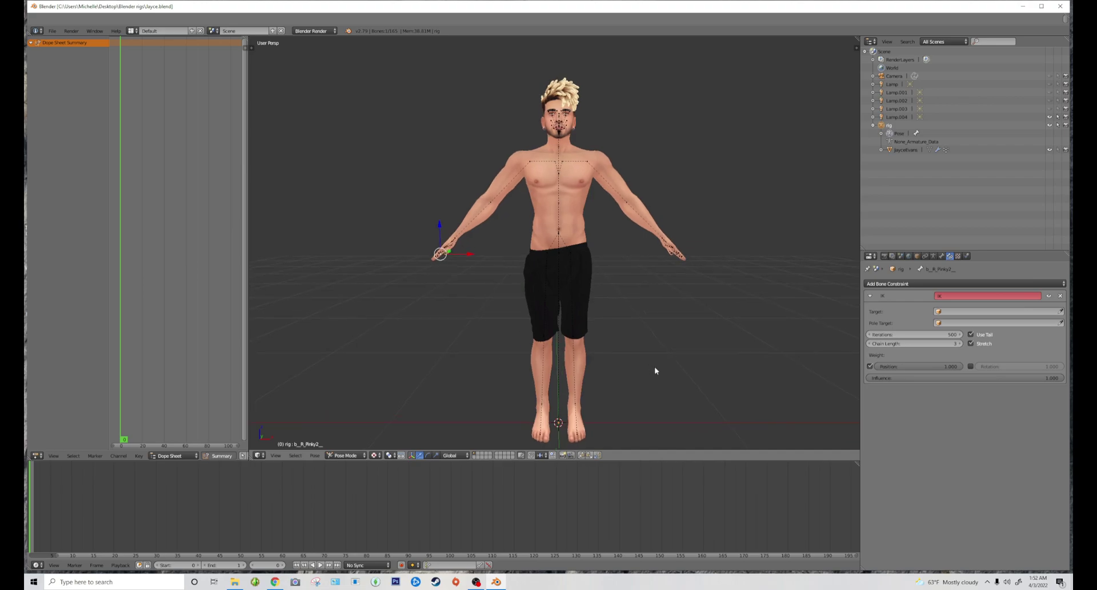
scroll(655, 371, "up", 1)
scroll(655, 371, "down", 1)
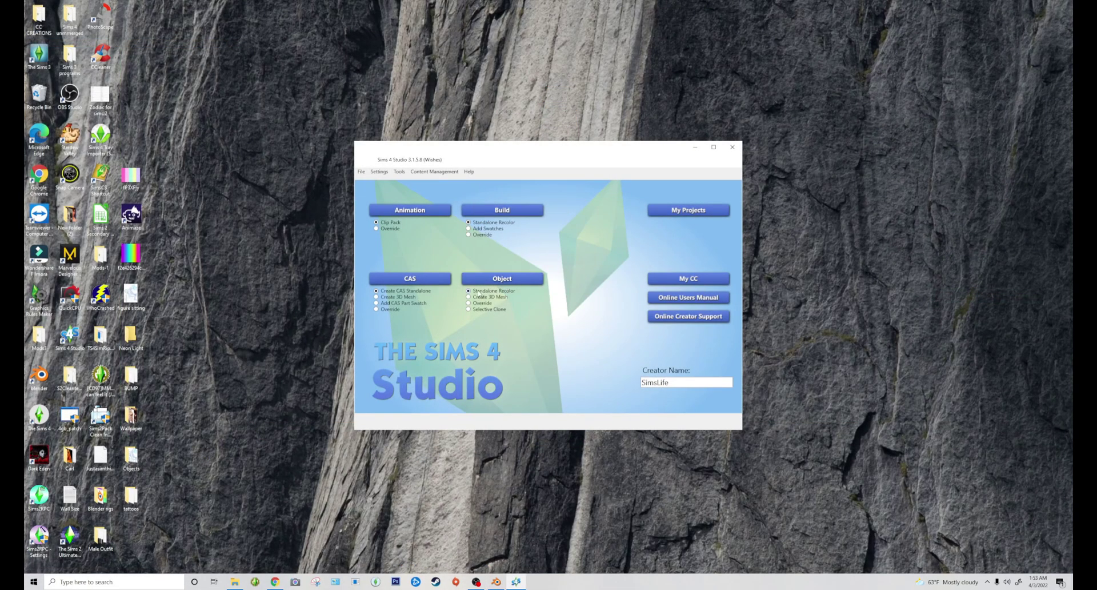
Clone the folding metal chair found by searching 'cha' and save it as chair.package
left_click(508, 280)
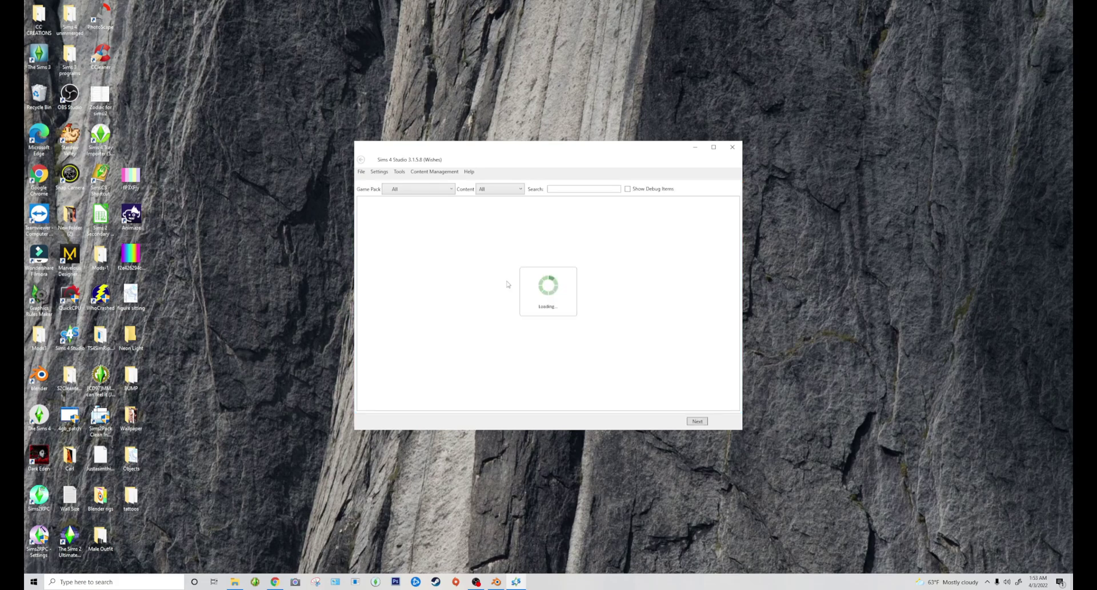
left_click(554, 190)
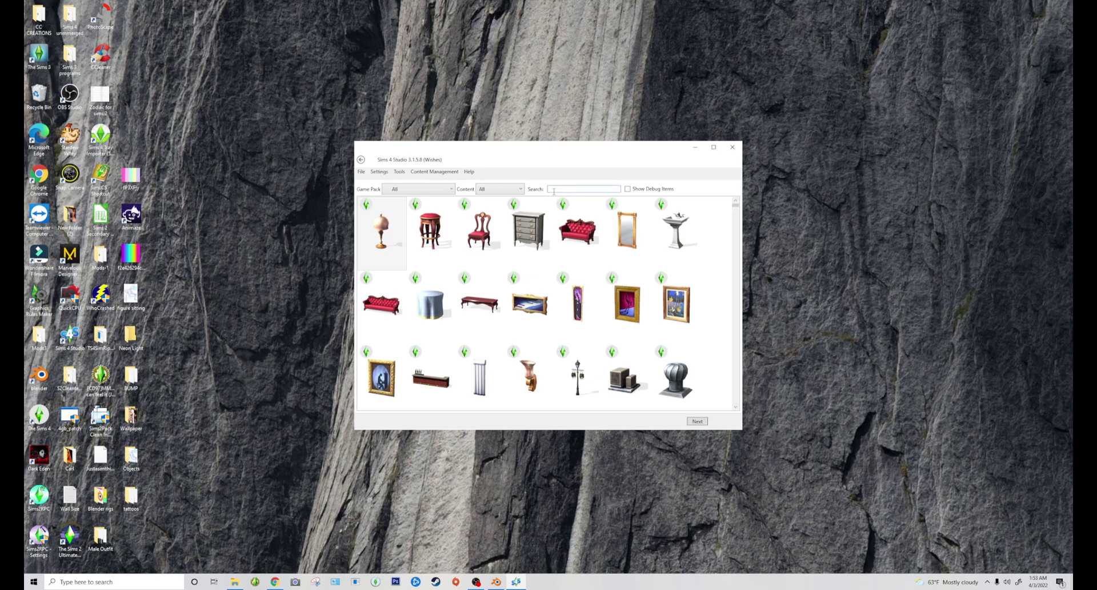
type("ch")
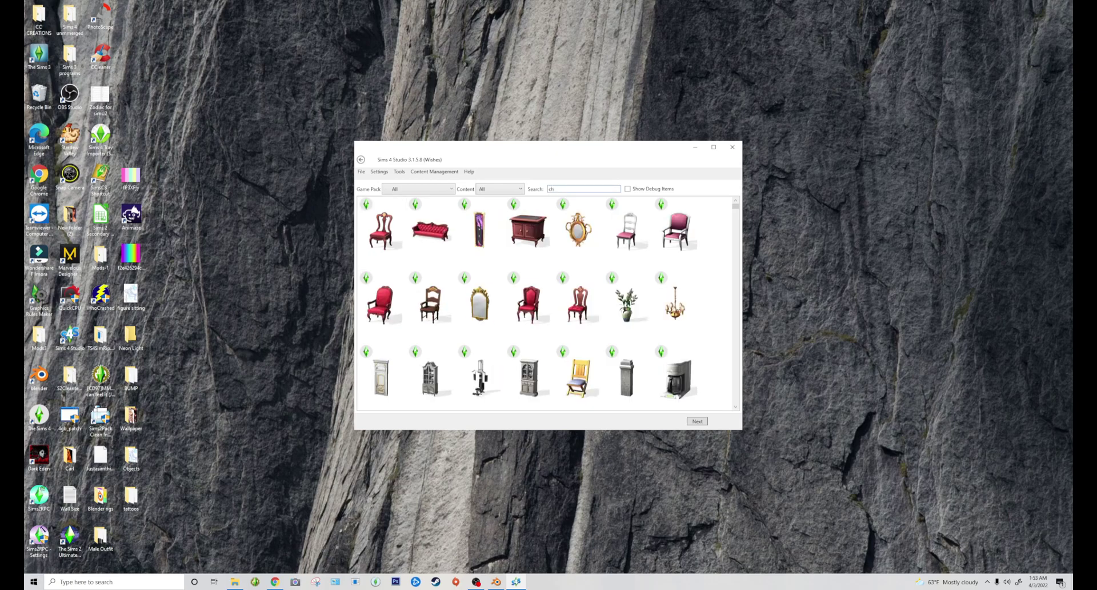
type("air")
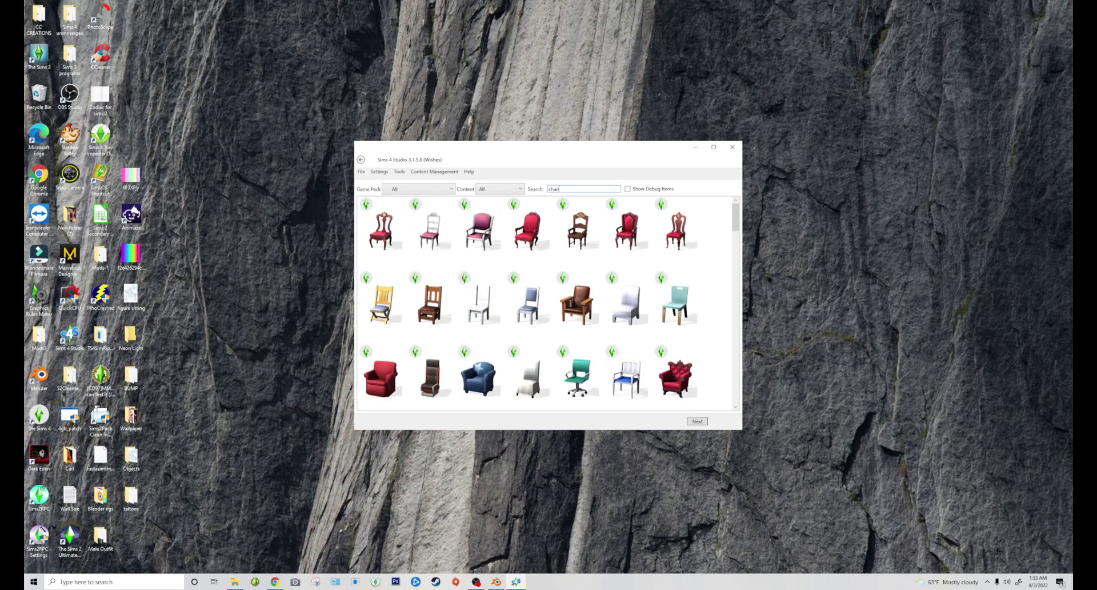
scroll(589, 289, "down", 3)
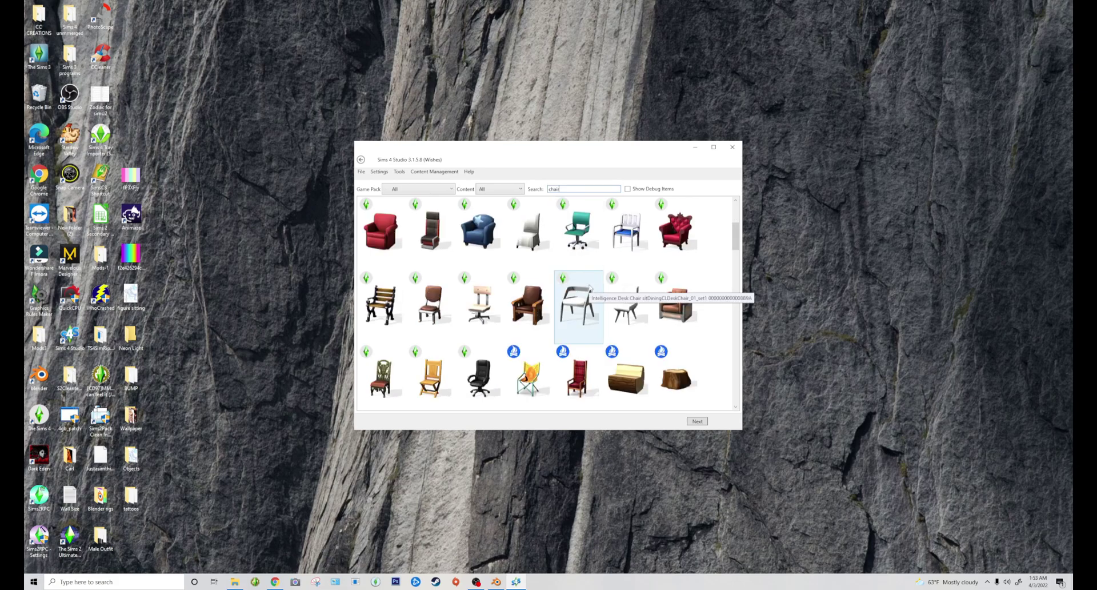
scroll(589, 289, "down", 6)
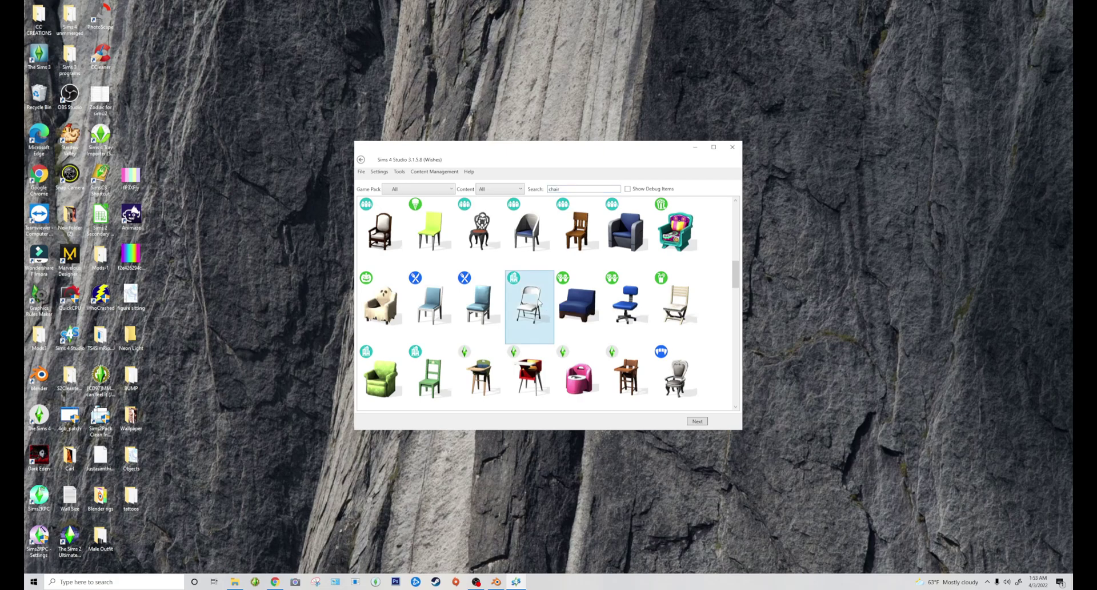
left_click(532, 296)
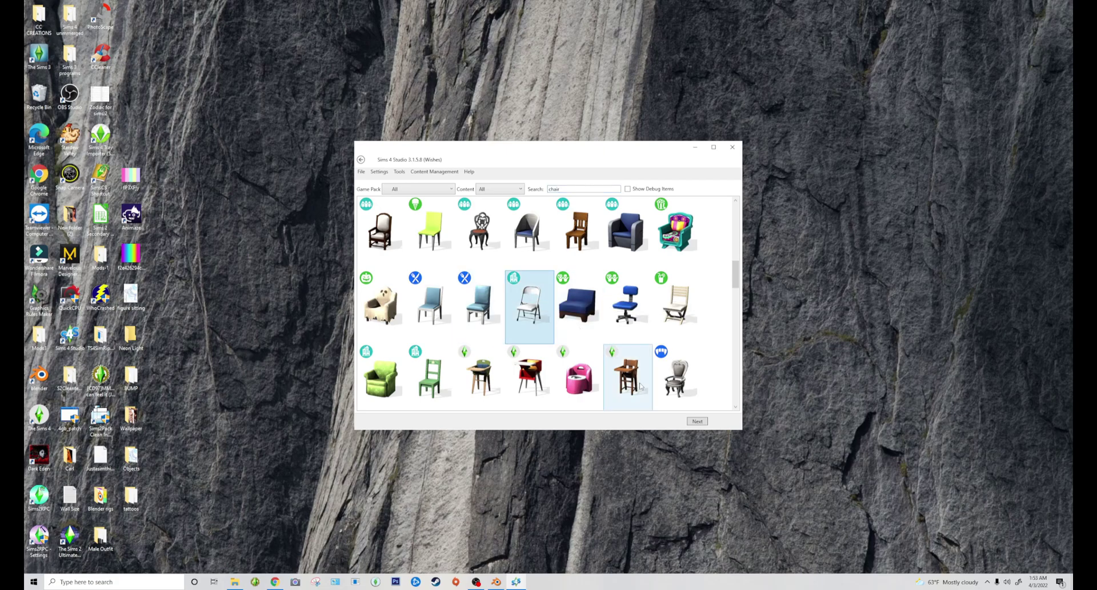
left_click(696, 421)
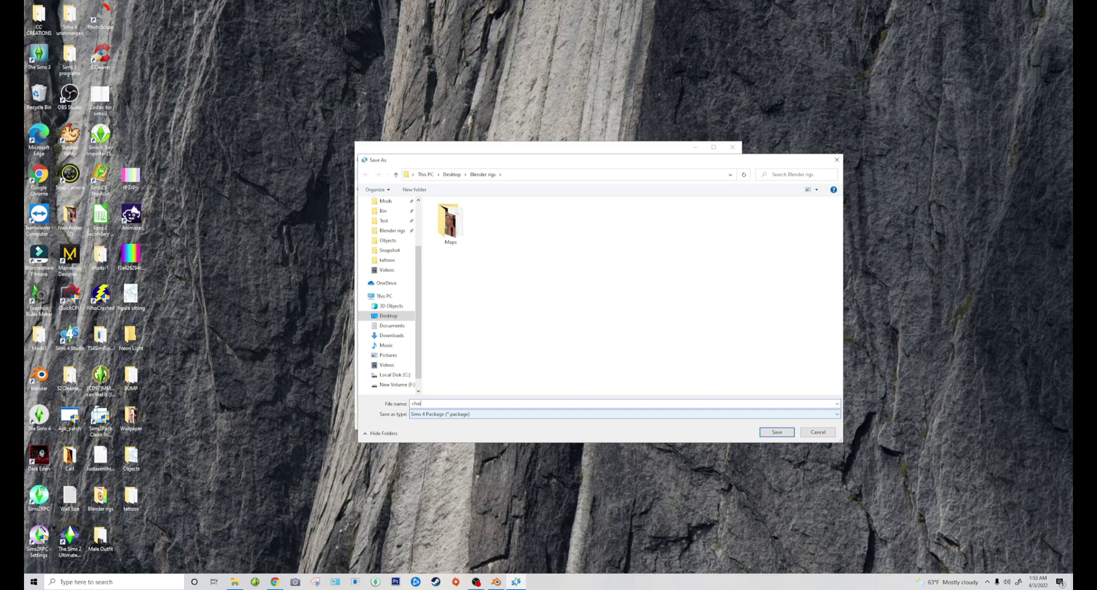
key("Return")
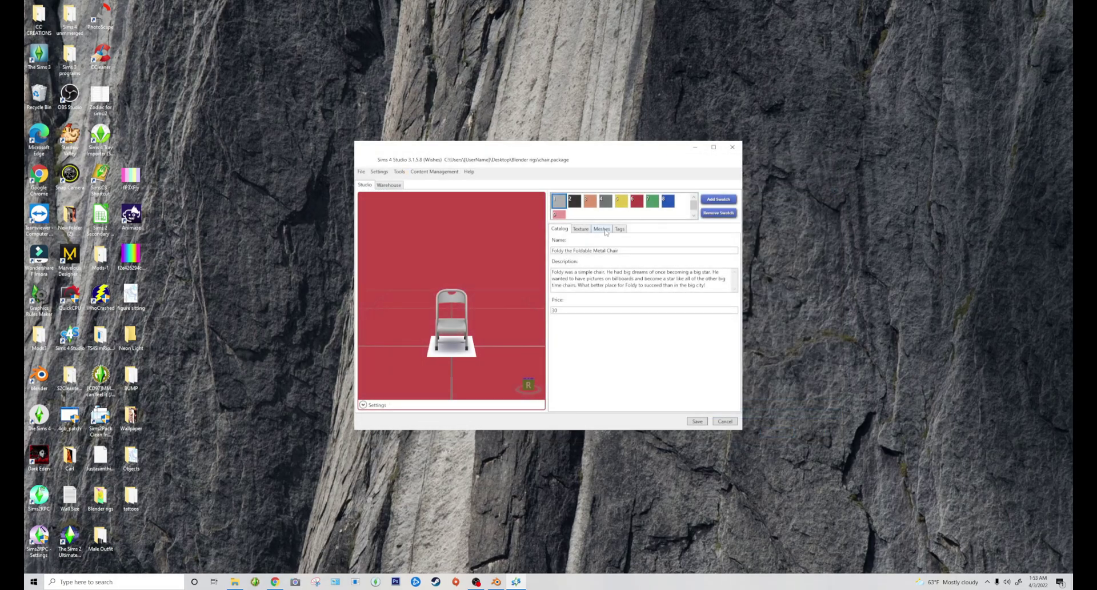
Export the chair's mesh from the Meshes tab as 'chair'
left_click(602, 230)
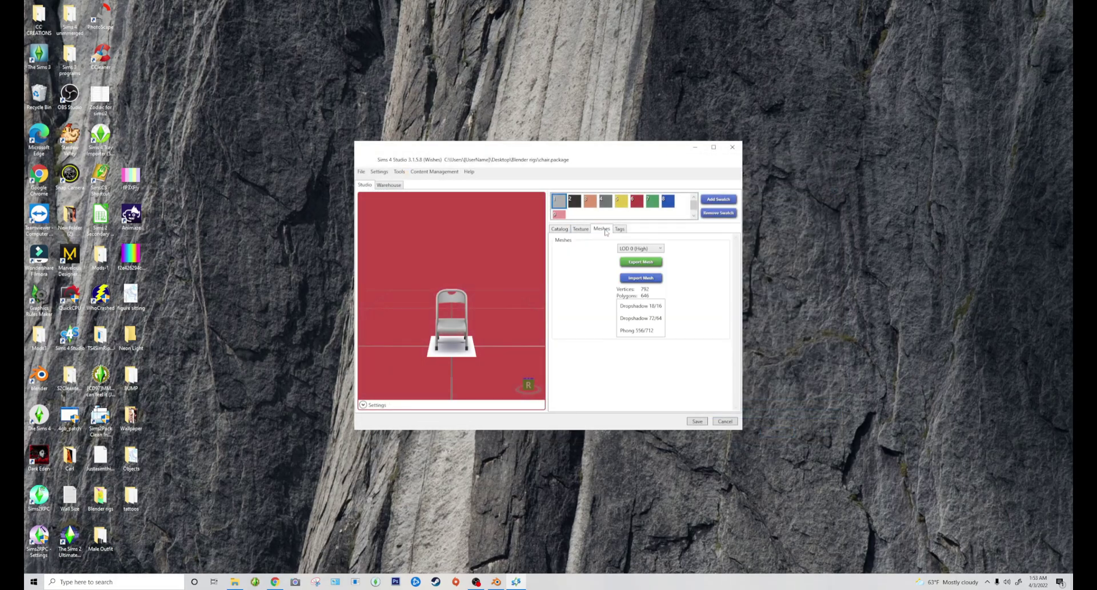
left_click(641, 263)
type("c")
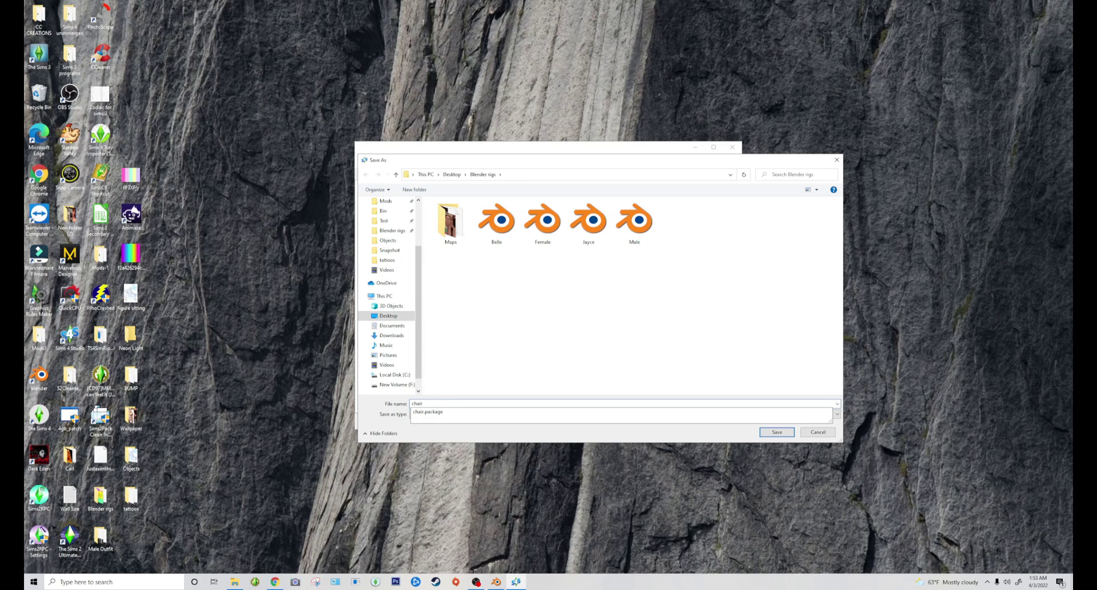
type("hair")
left_click(771, 433)
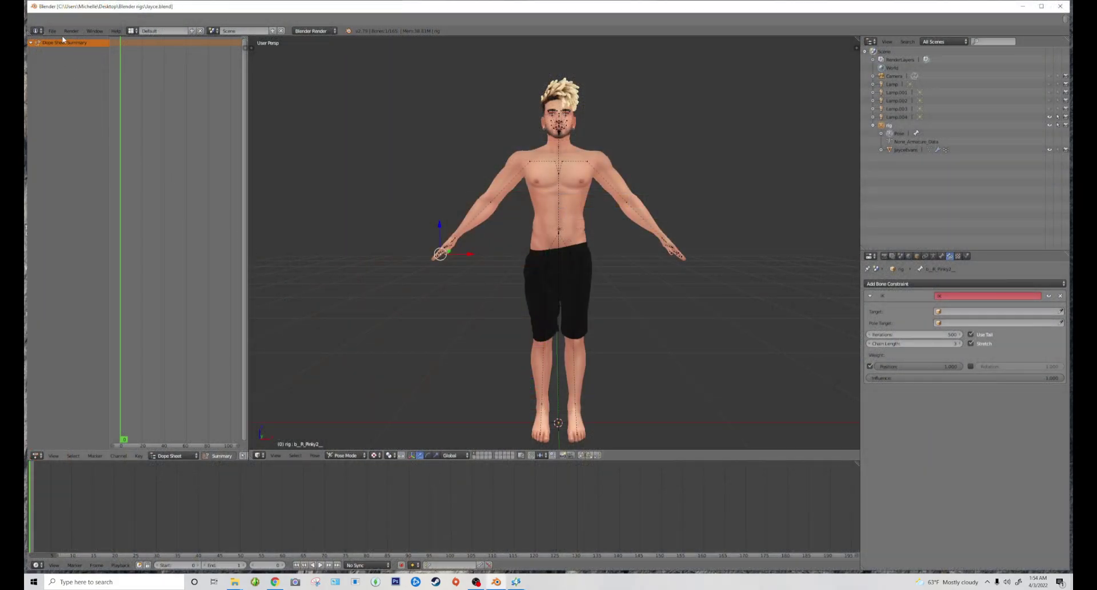
Append s4studio_mesh_0, _1 and _2 from chair.blend's Object folder
left_click(57, 31)
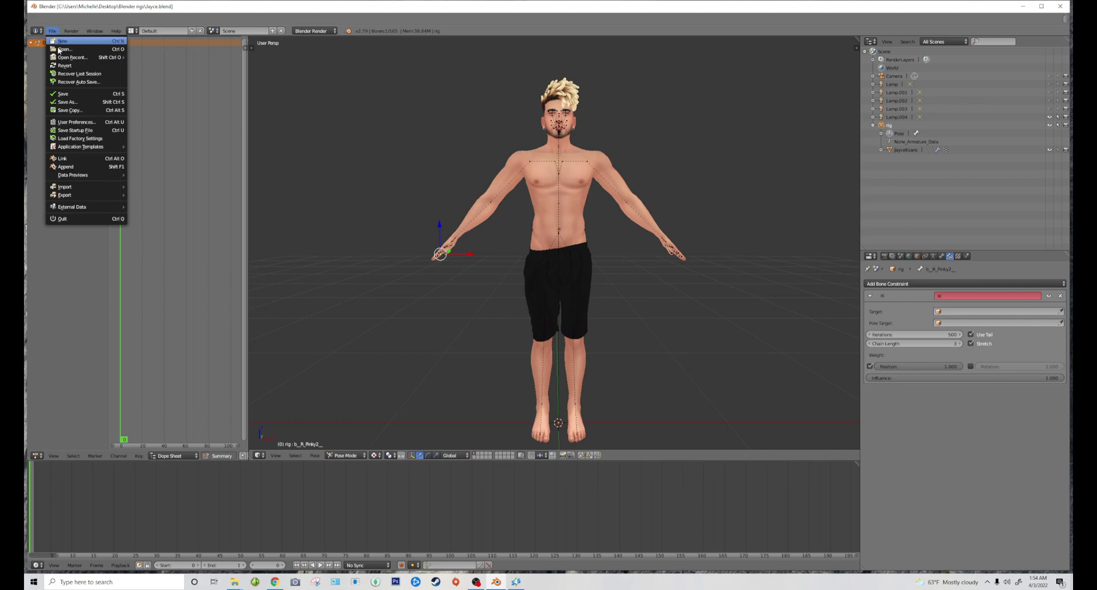
left_click(69, 166)
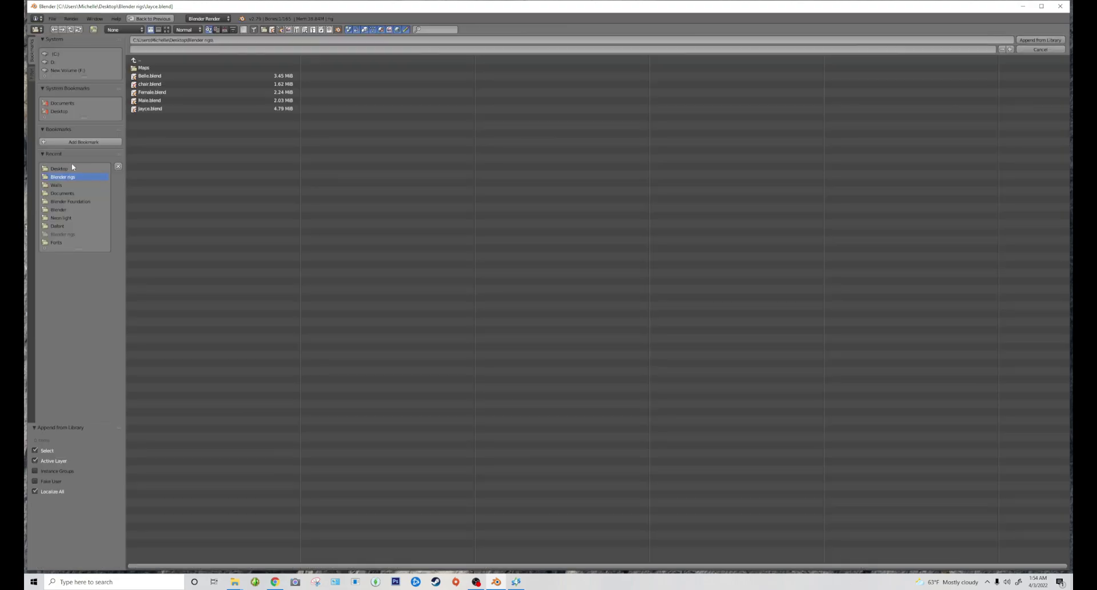
double_click(147, 86)
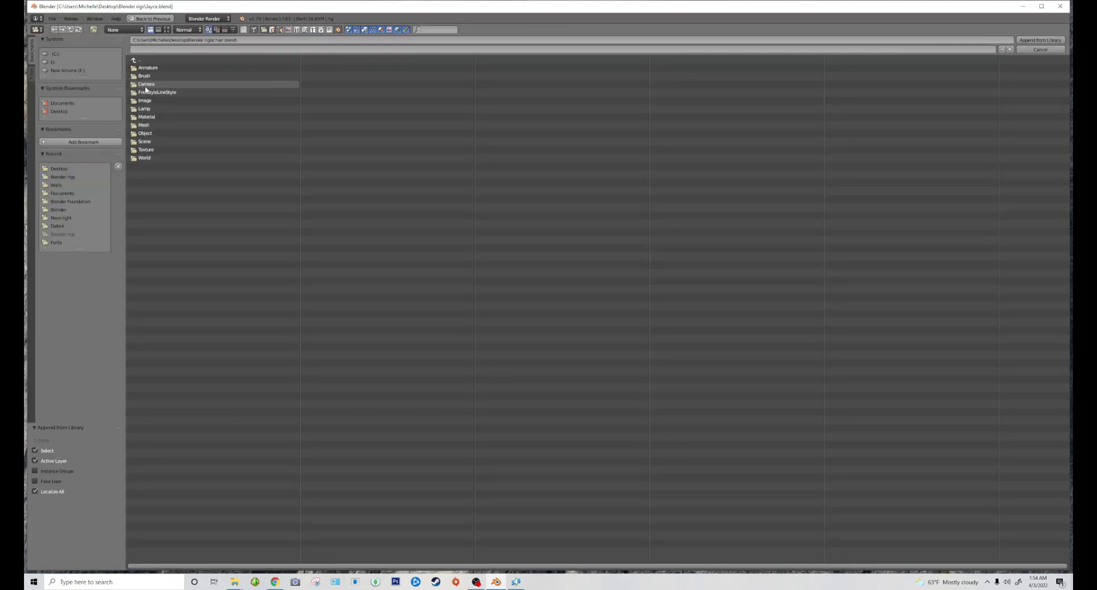
left_click(146, 133)
left_click(149, 141)
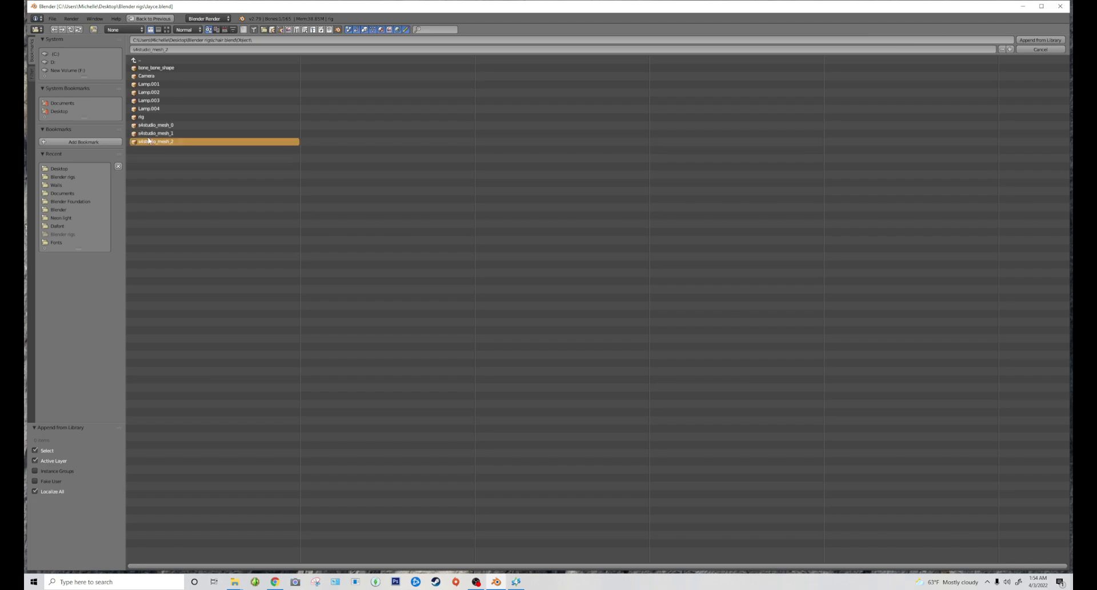
left_click(149, 133, "shift")
left_click(148, 125, "shift")
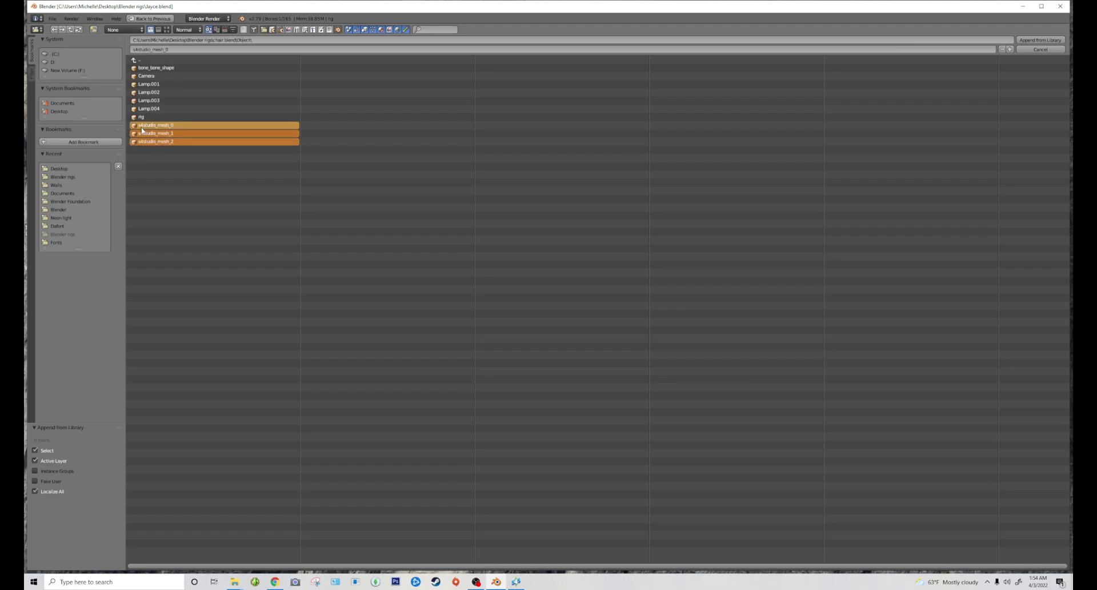
left_click(1040, 40)
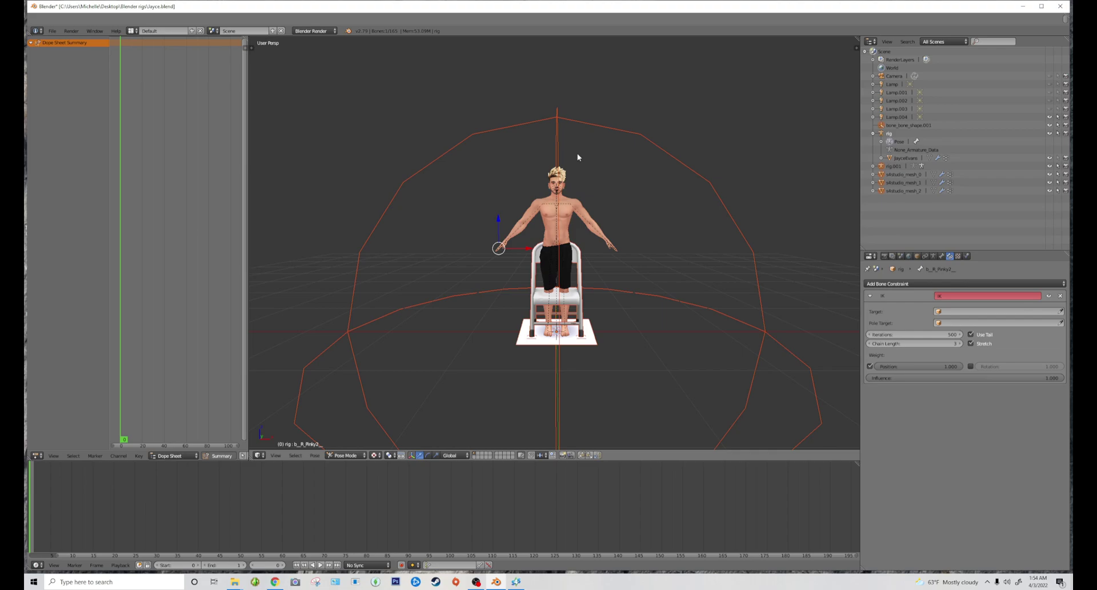
Delete the bone_bone_shape.001 hierarchy via the Outliner, then view character and chair from below
left_click(905, 126)
right_click(904, 127)
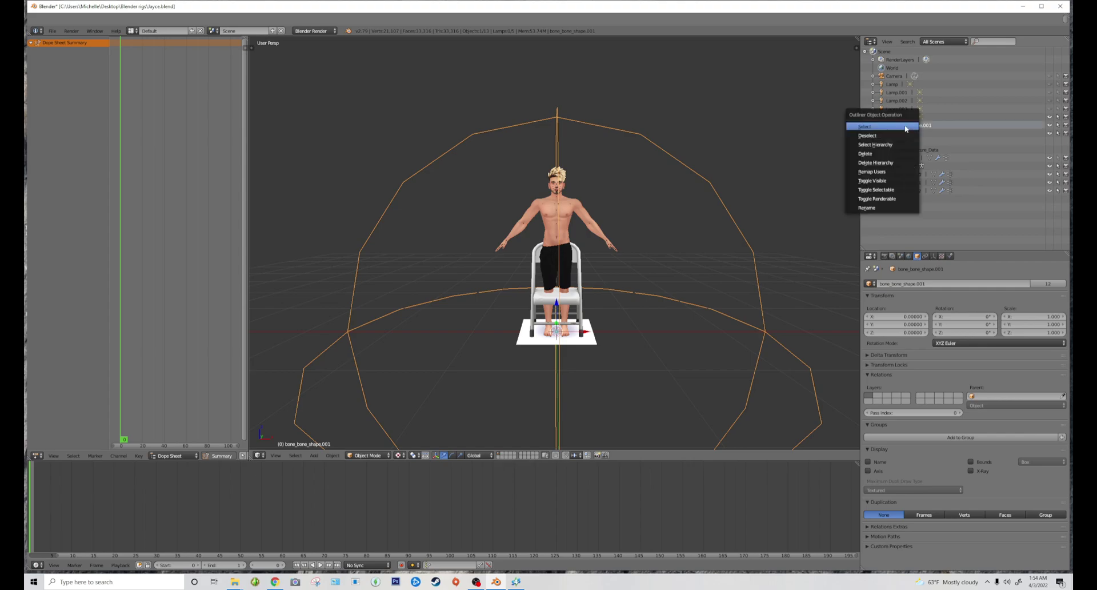
left_click(879, 163)
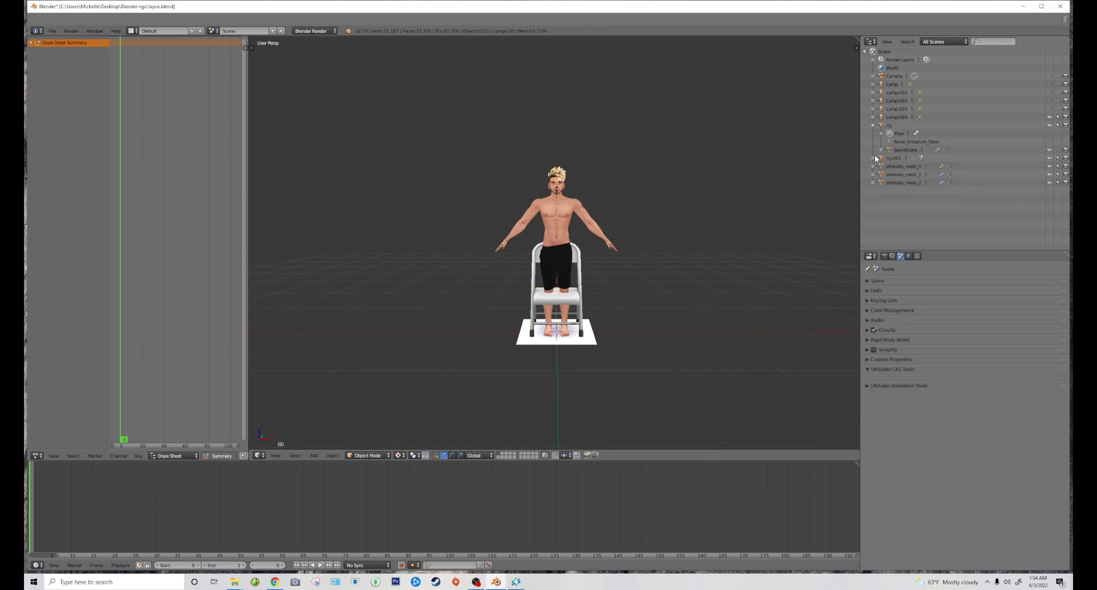
scroll(648, 321, "up", 2)
scroll(648, 321, "up", 1)
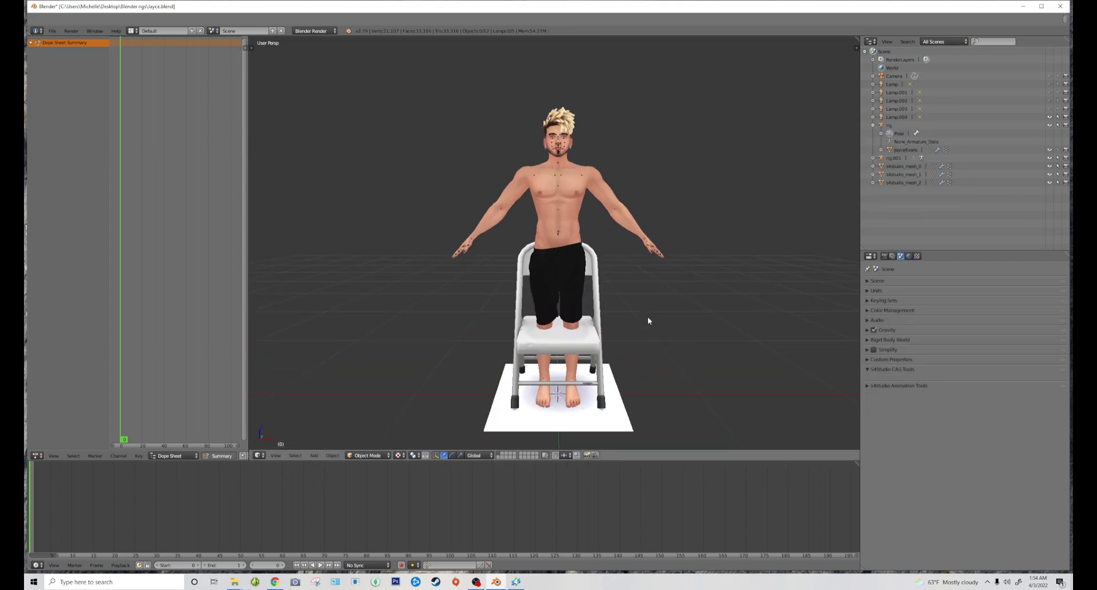
scroll(648, 321, "down", 1)
mouse_move(654, 314)
middle_mouse_down()
mouse_move(663, 311)
mouse_move(651, 309)
middle_mouse_up()
scroll(652, 308, "up", 3)
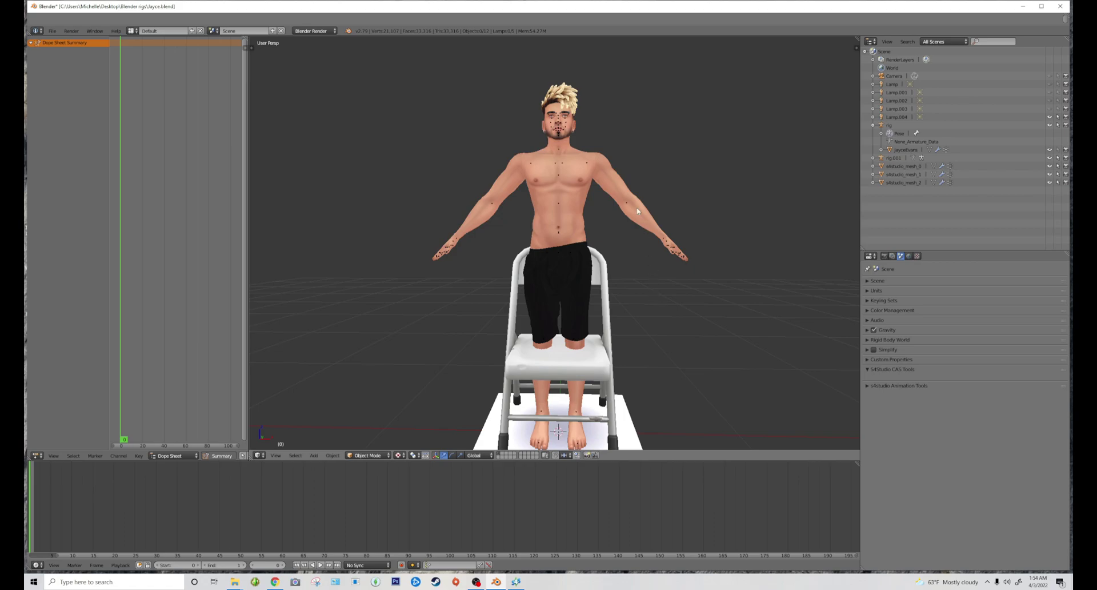
In Pose Mode, select all bones and key their location and rotation
key("ctrl+Tab")
right_click(587, 165)
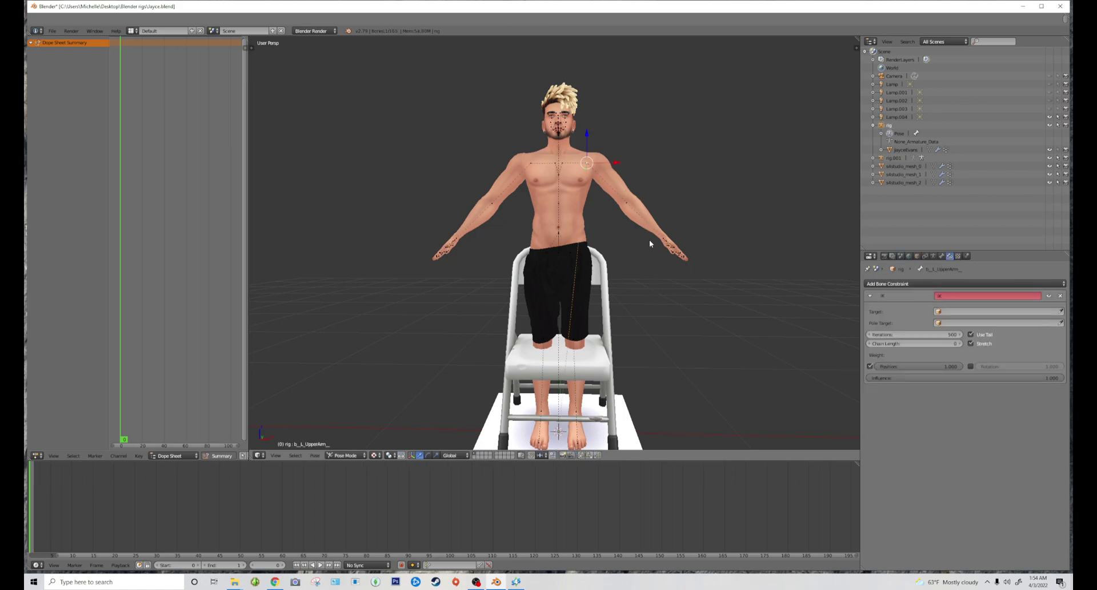
key("a")
key("a")
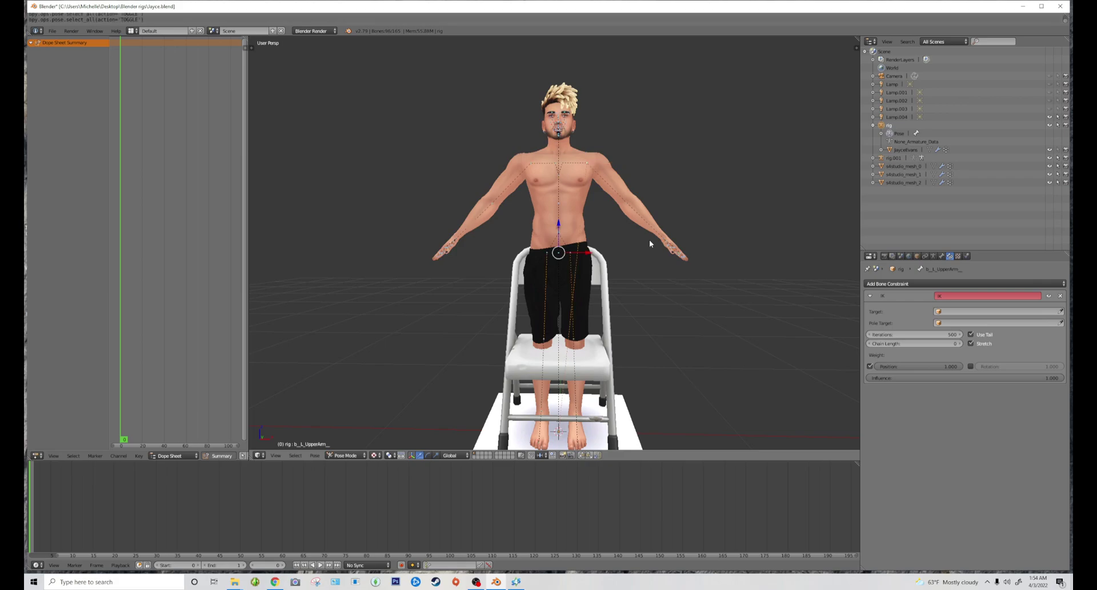
key("i")
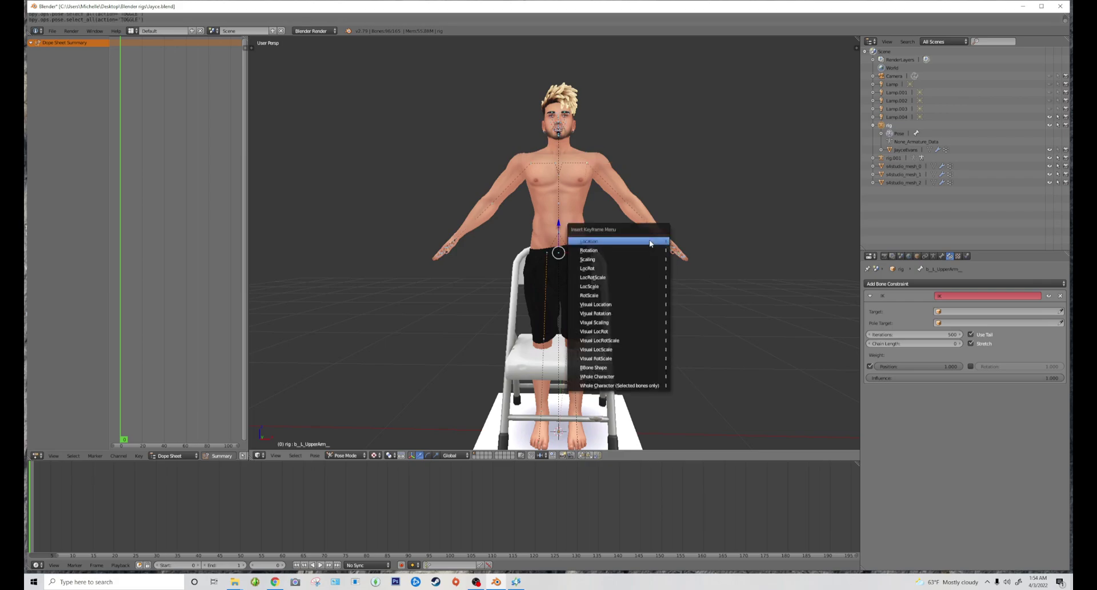
left_click(594, 269)
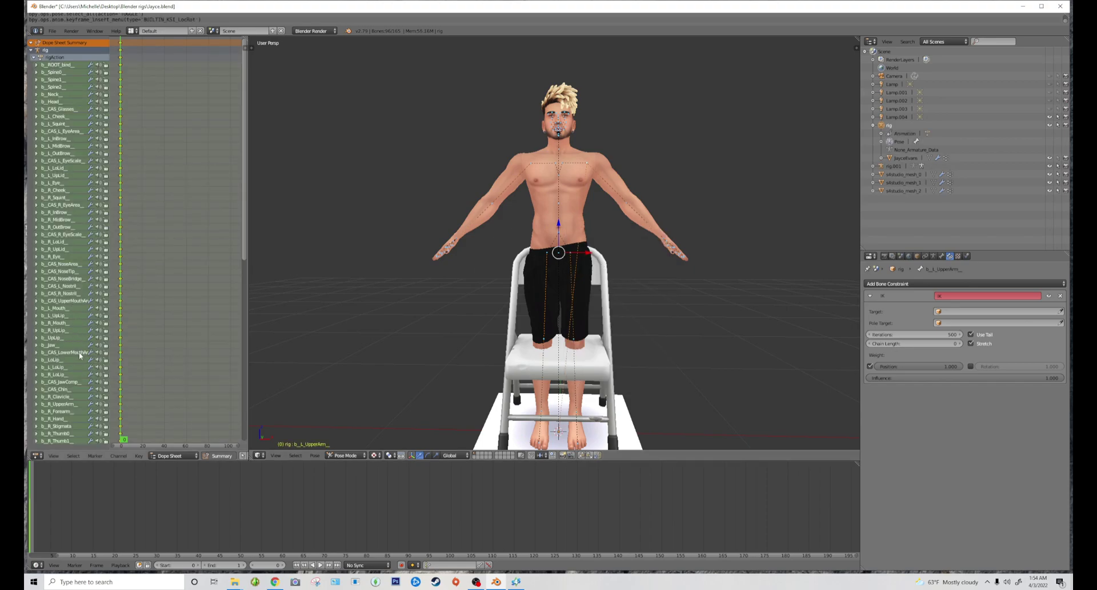
Browse the bone channels in the Dope Sheet, then select the root bone at the pelvis
left_click(78, 228)
left_click(70, 207)
left_click(57, 176)
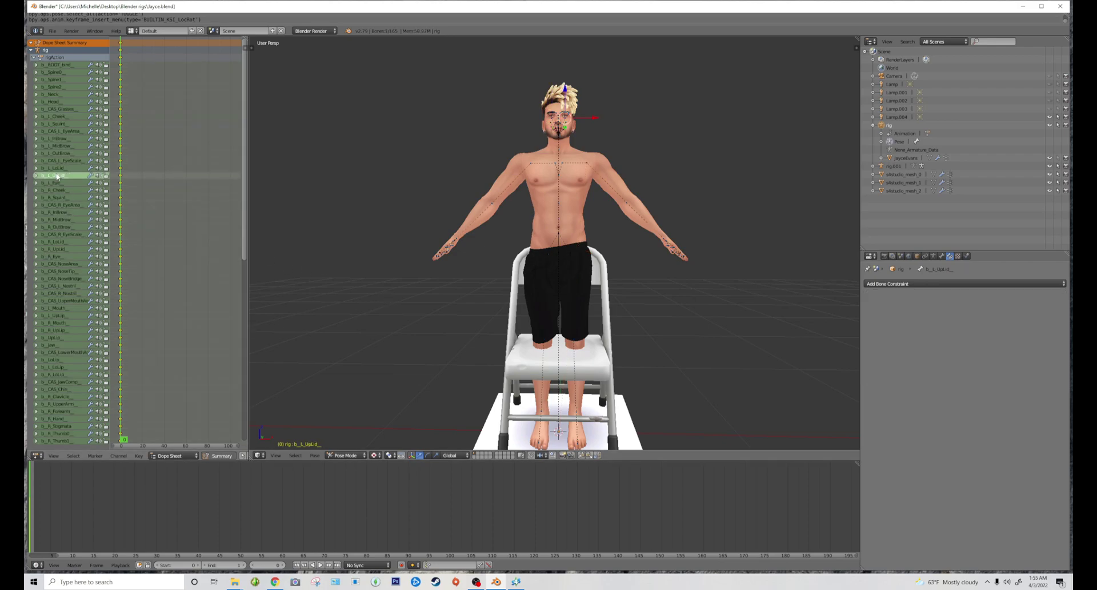
left_click(60, 234)
scroll(362, 318, "down", 1)
scroll(363, 317, "up", 3)
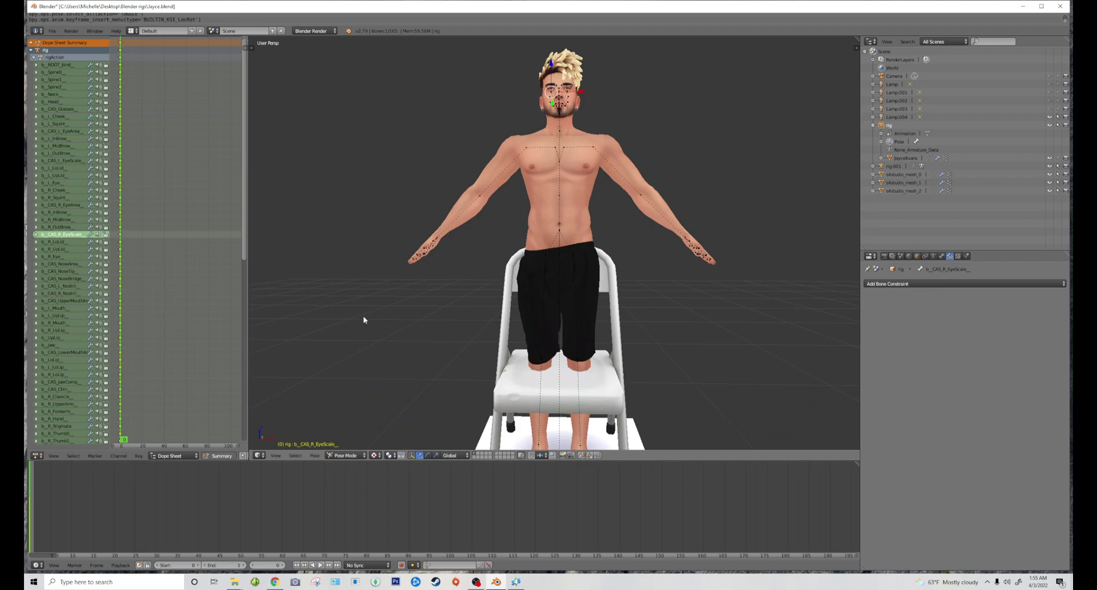
mouse_move(423, 318)
middle_mouse_down()
mouse_move(379, 320)
mouse_move(423, 330)
middle_mouse_up()
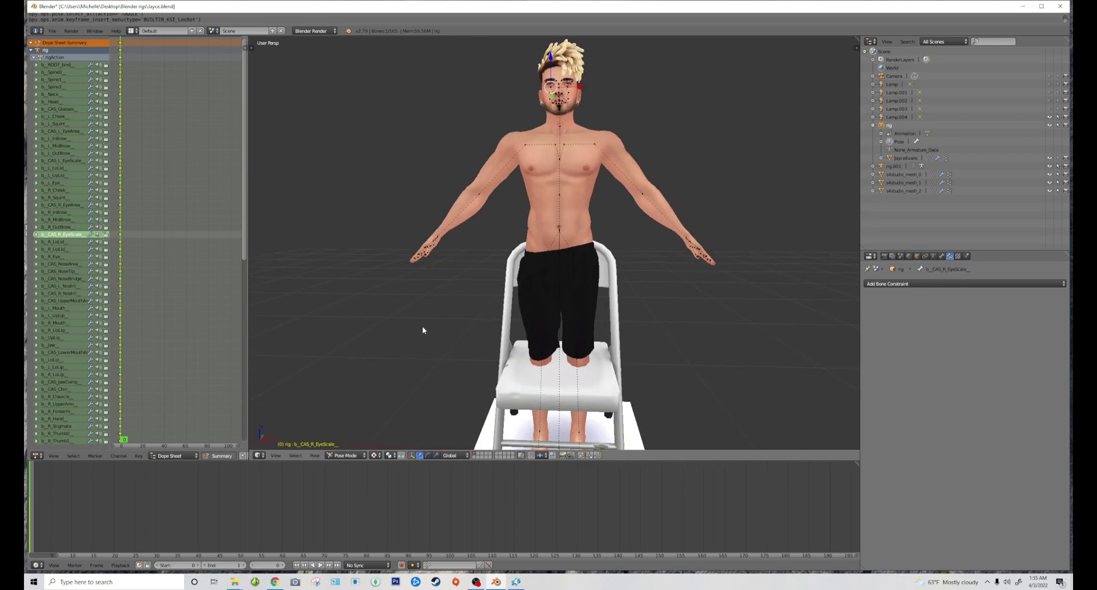
right_click(561, 260)
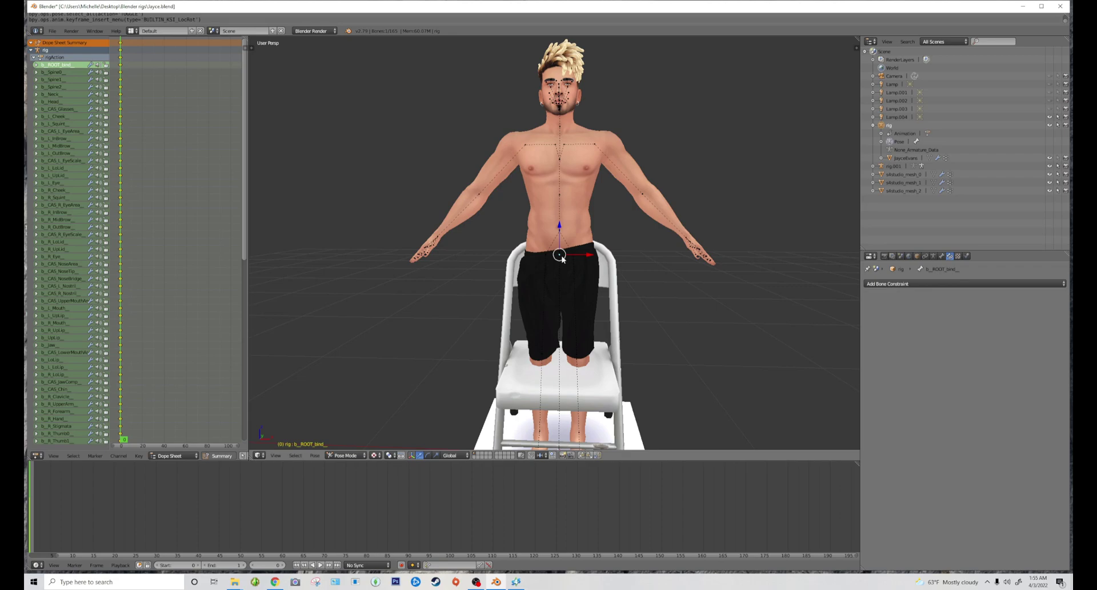
In front view, move the root bone down until the hips rest on the seat
key("KP_1")
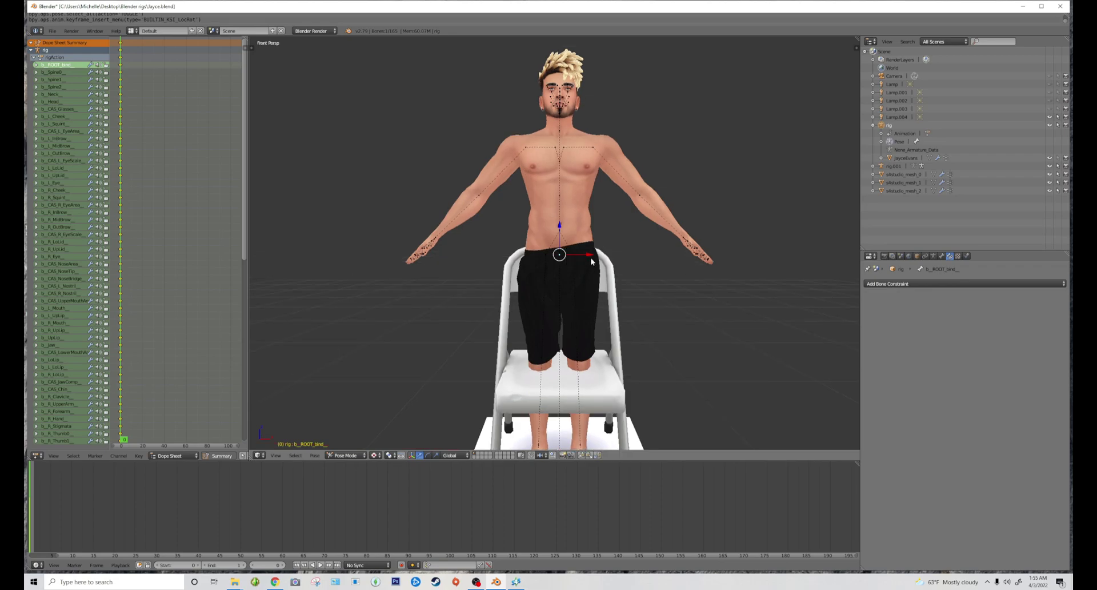
left_click_drag(560, 227, 558, 291)
key("r")
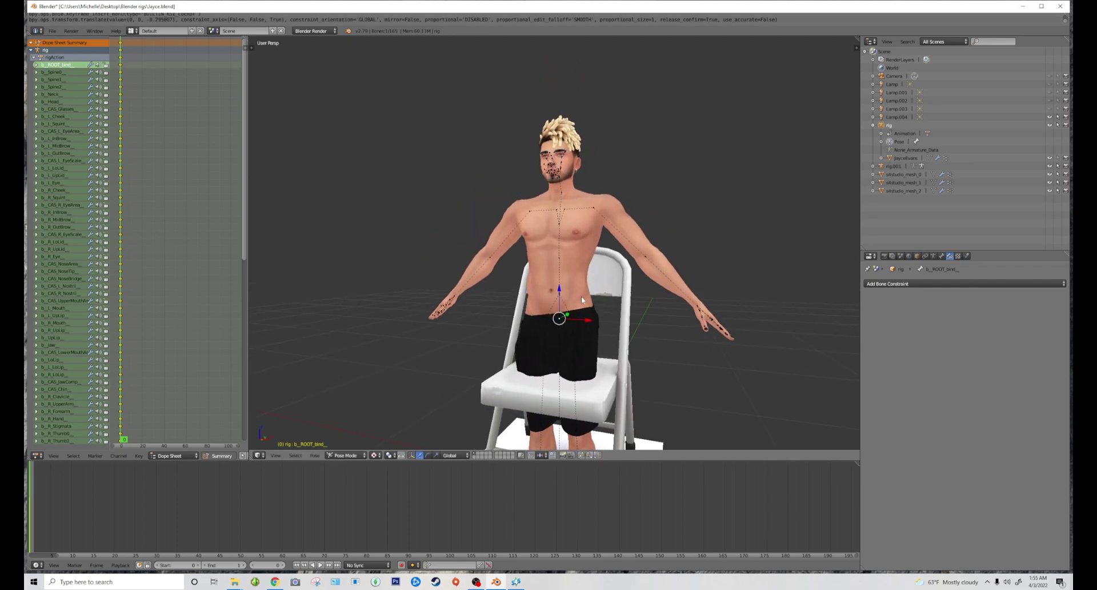
key("Escape")
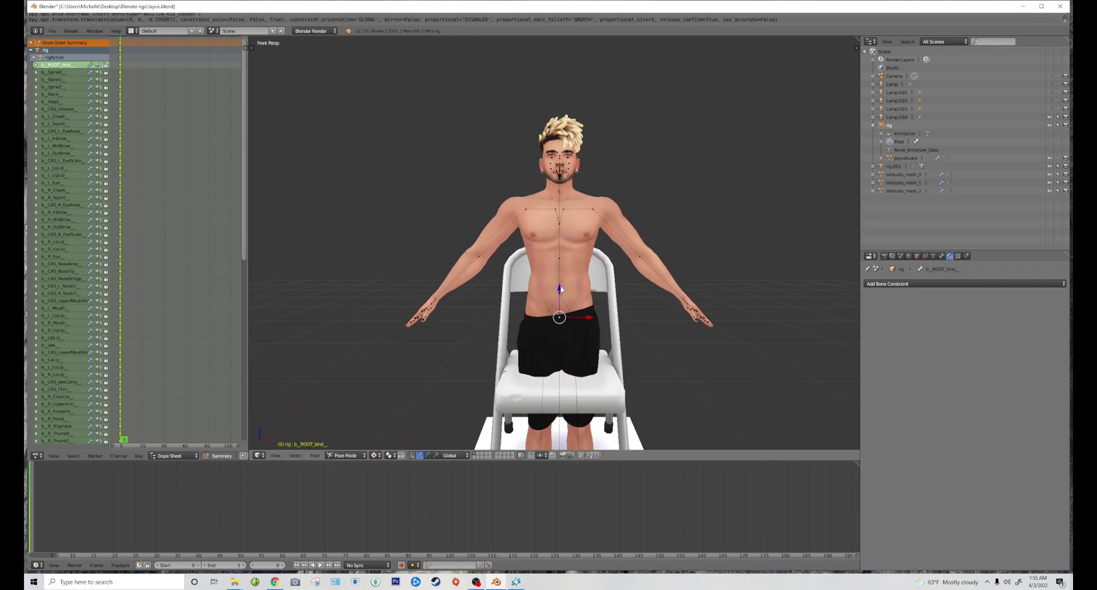
left_click_drag(560, 289, 560, 299)
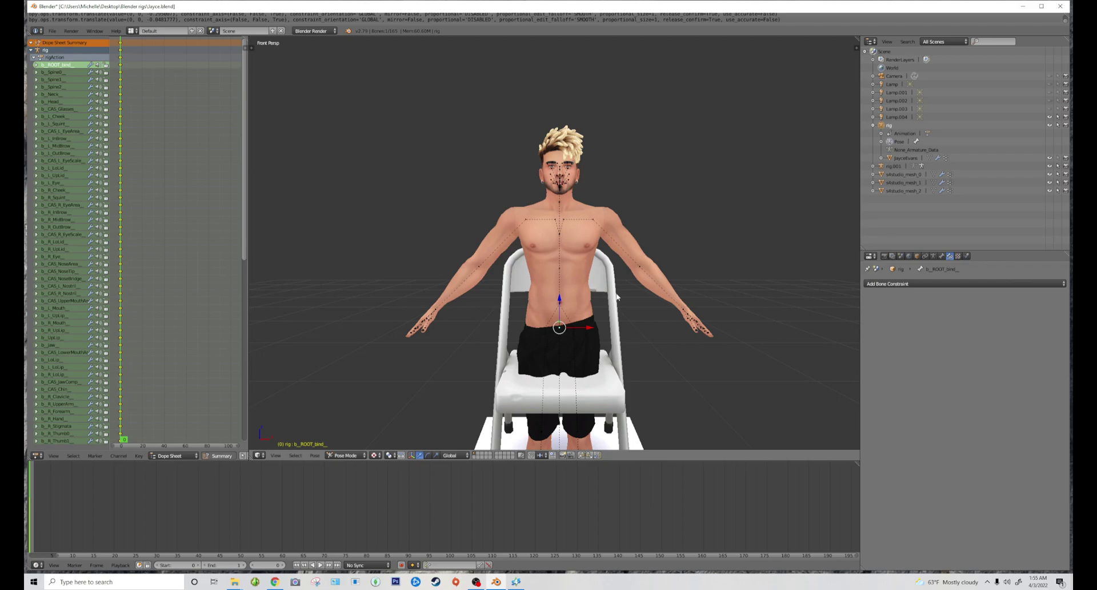
In side view, rotate the root bone slightly so the character sits facing forward
key("KP_3")
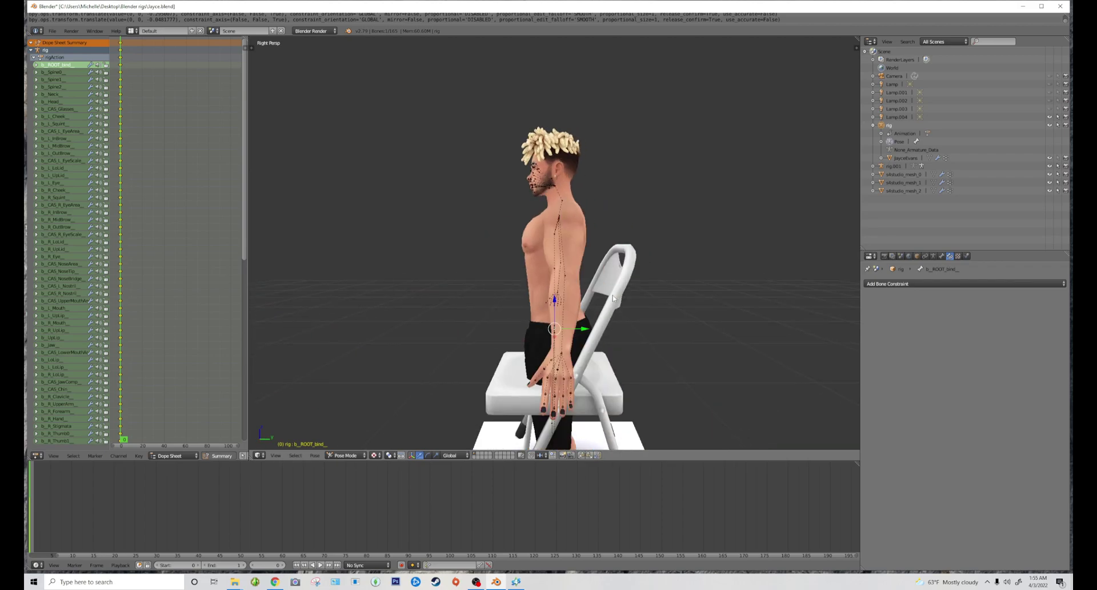
key("r")
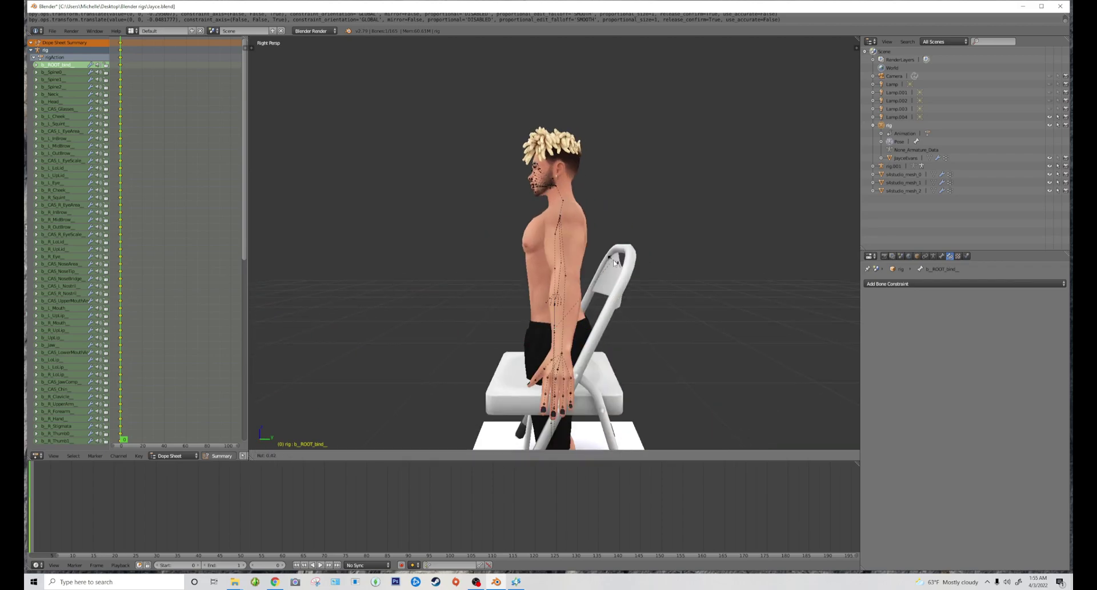
left_click(646, 263)
middle_click_drag(647, 263, 639, 312)
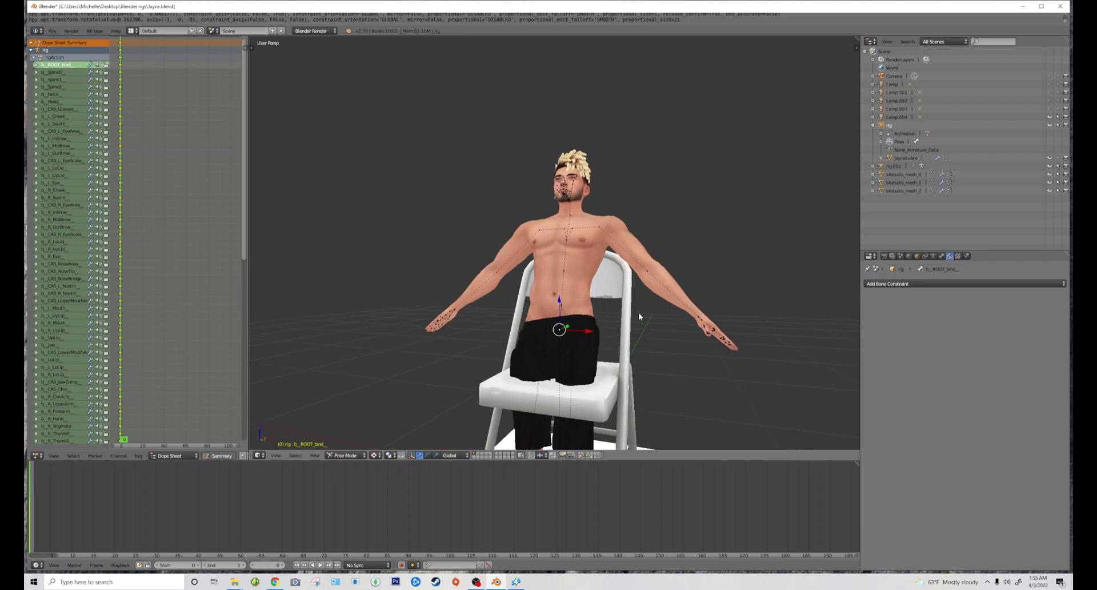
scroll(584, 339, "up", 2)
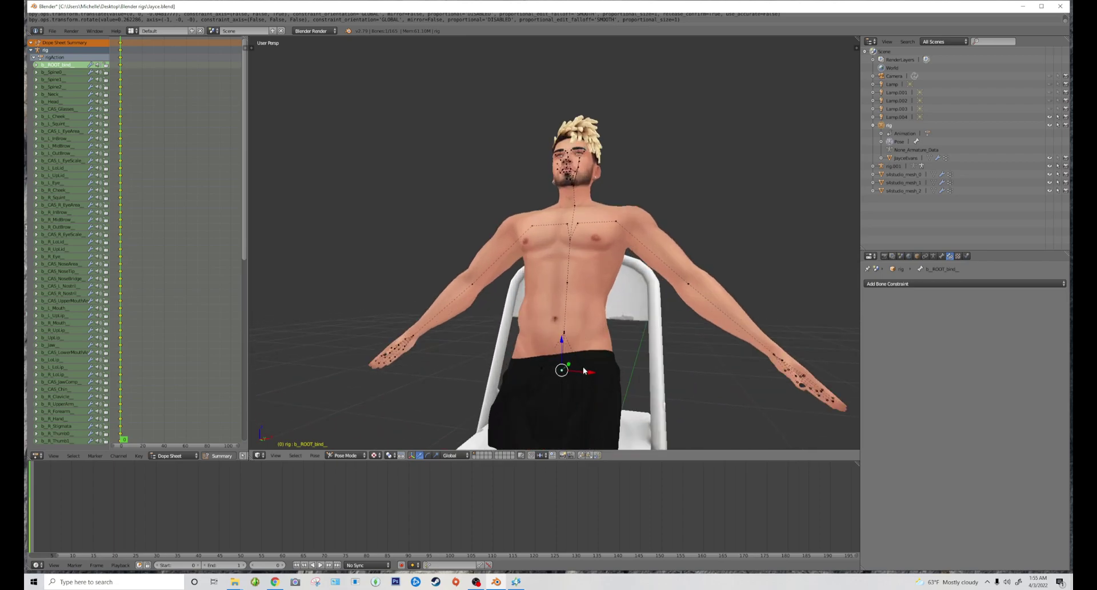
middle_click_drag(579, 370, 599, 366)
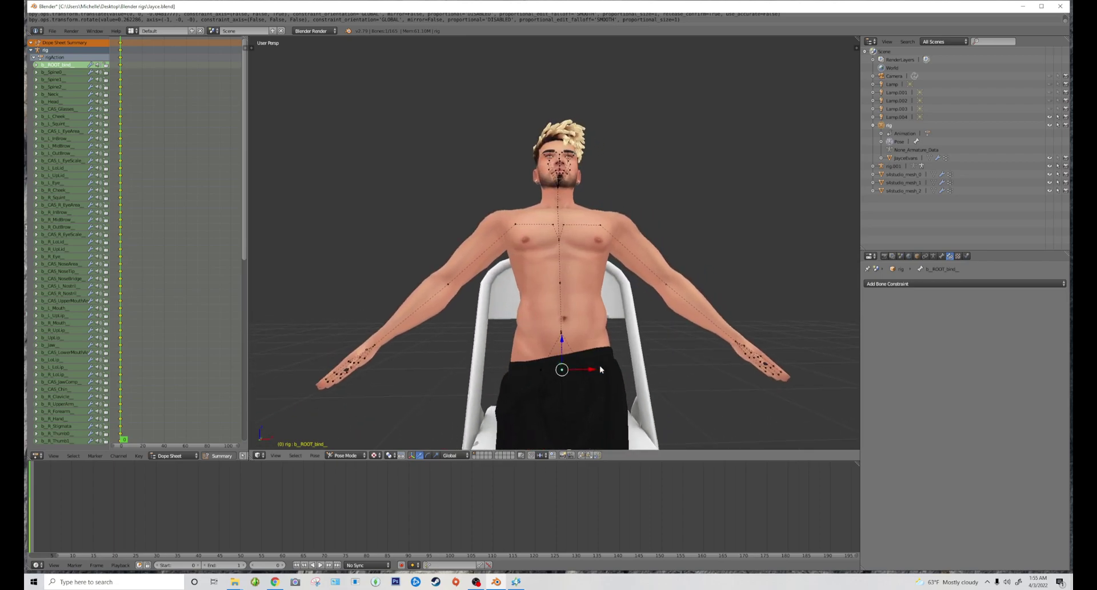
scroll(595, 368, "up", 1)
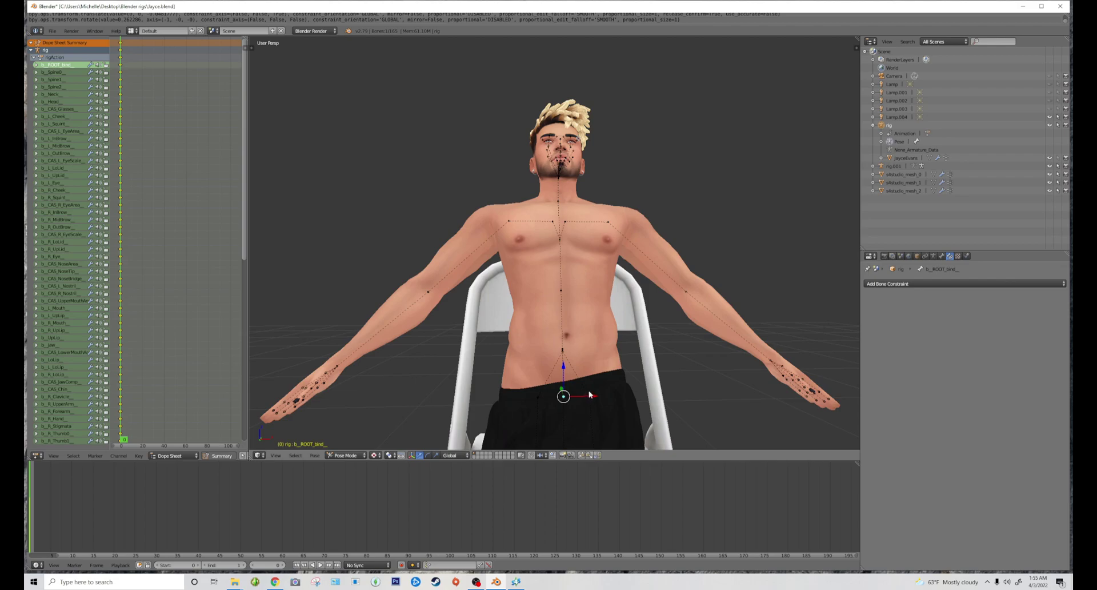
Raise the left thigh forward and swing the left calf down toward the floor
scroll(589, 394, "down", 1)
right_click(541, 371)
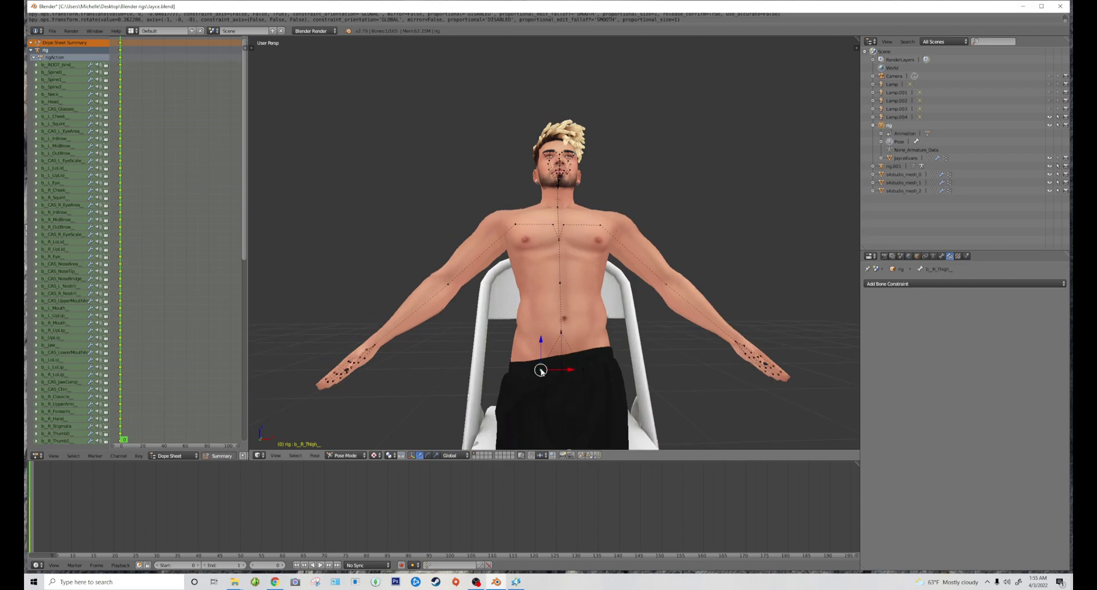
right_click(583, 370)
key("KP_3")
scroll(600, 361, "up", 1)
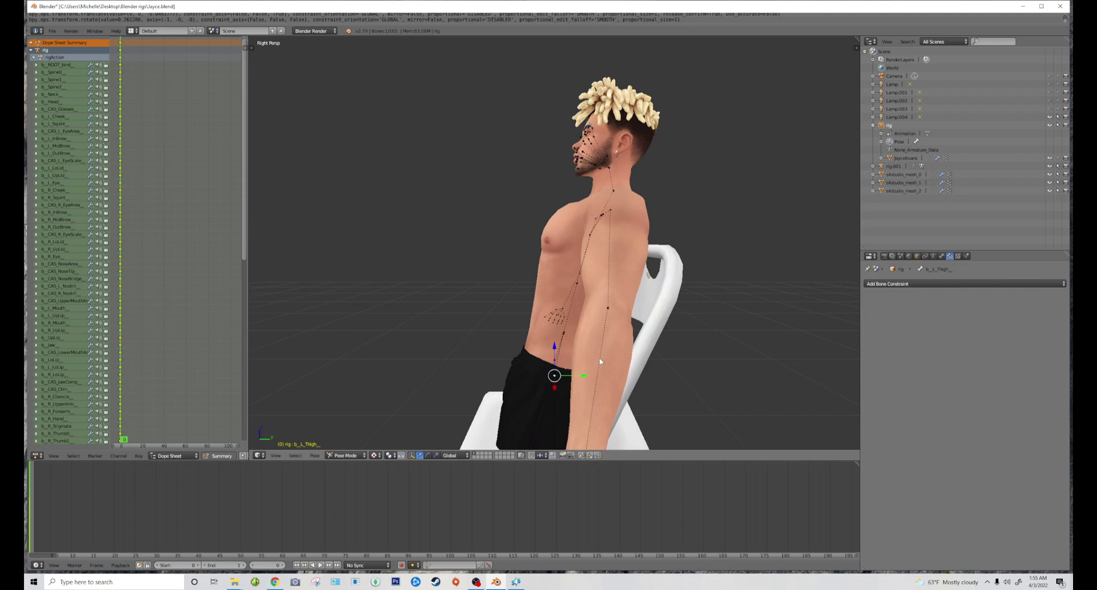
scroll(599, 361, "down", 2)
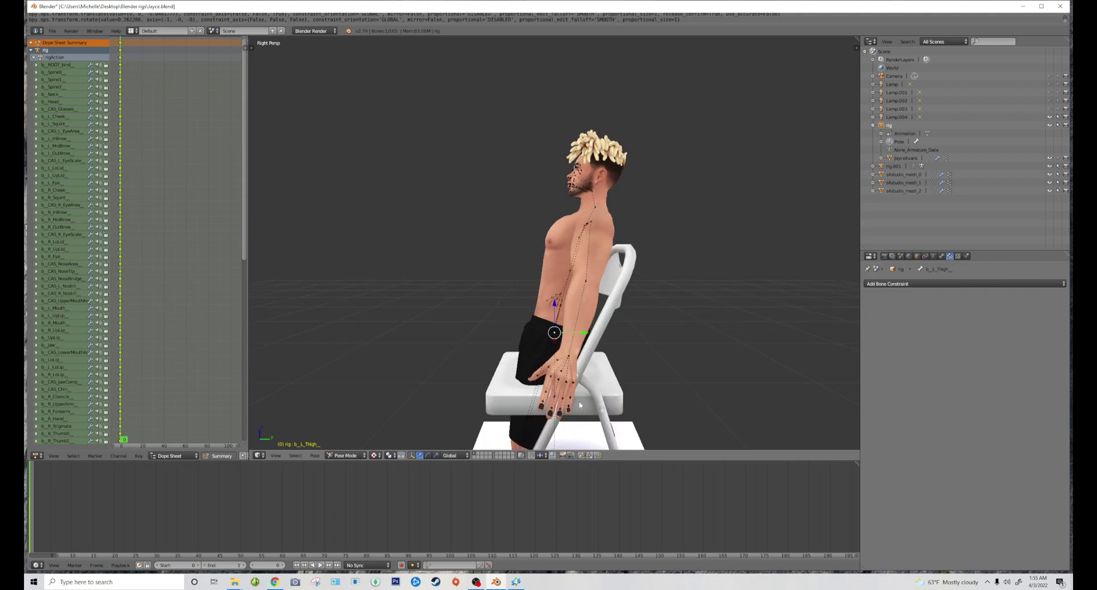
key("r")
right_click(580, 403)
key("r")
left_click(513, 396)
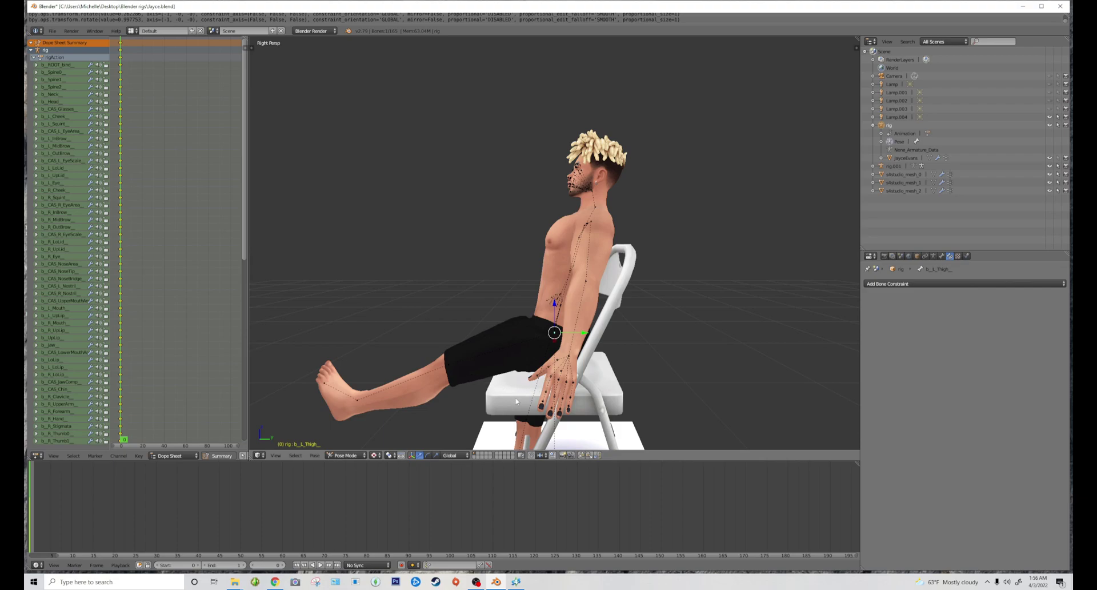
right_click(452, 371)
key("r")
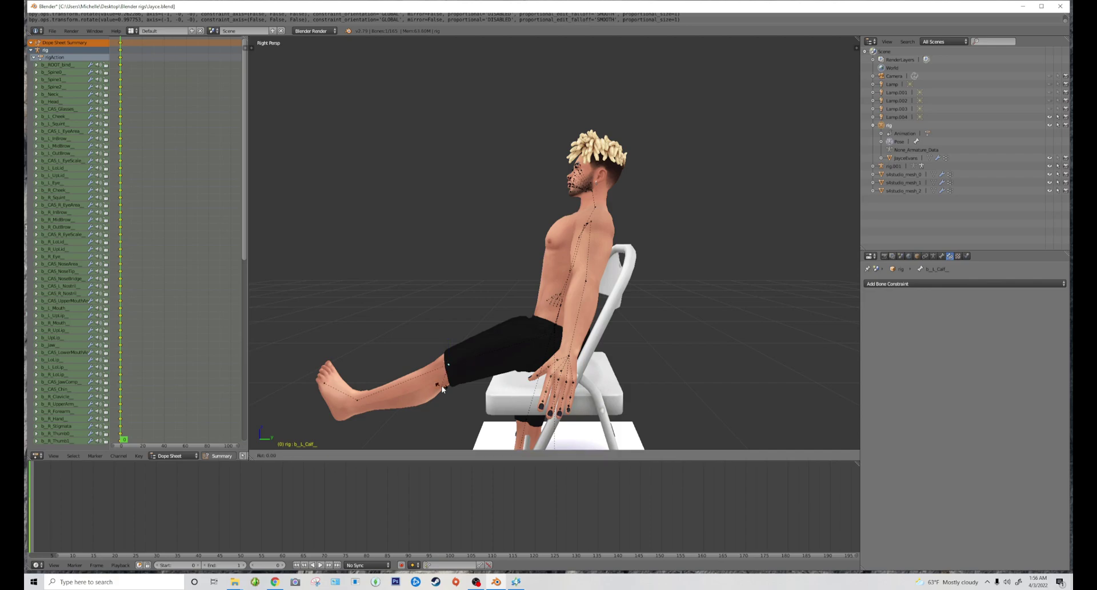
left_click(486, 394)
Bend the right thigh and calf the same way, then undo back to the A-pose
scroll(499, 395, "up", 1)
scroll(499, 394, "down", 3)
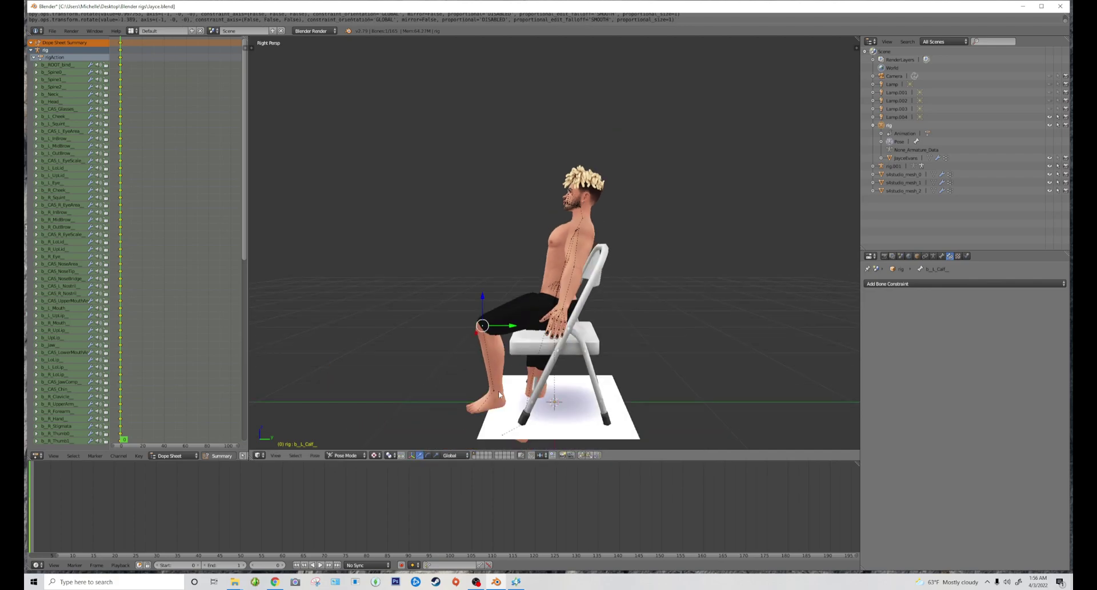
middle_click_drag(498, 394, 607, 378)
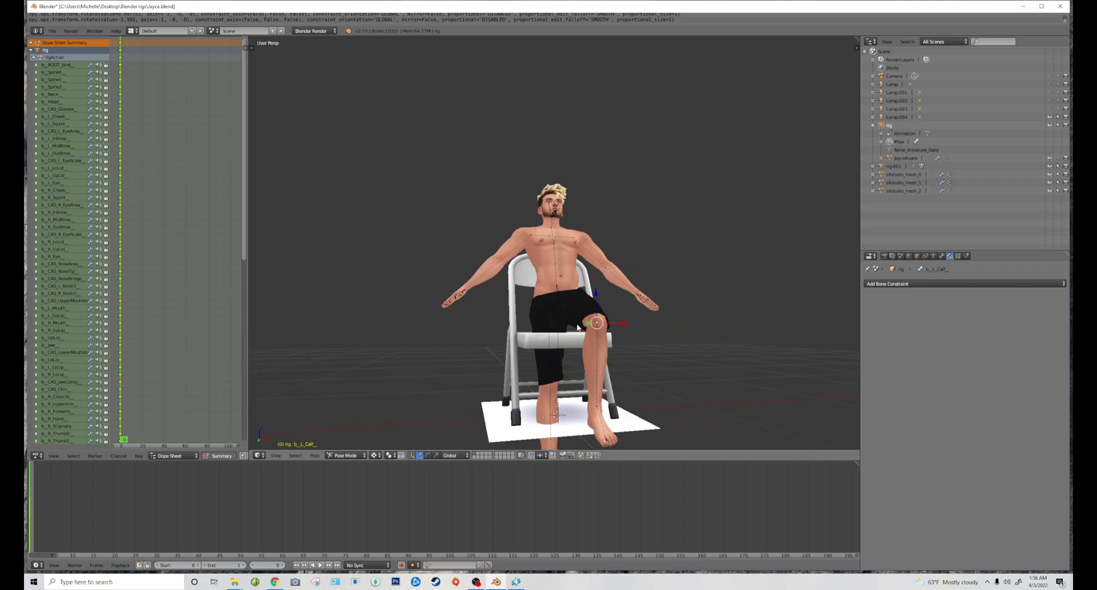
scroll(577, 327, "up", 4)
right_click(538, 378)
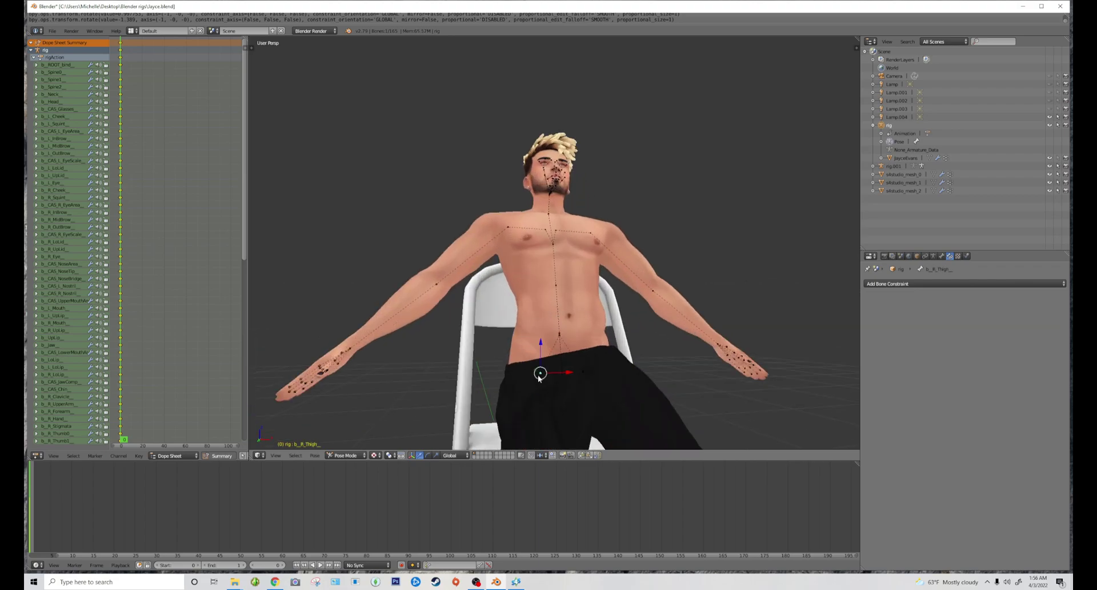
key("KP_3")
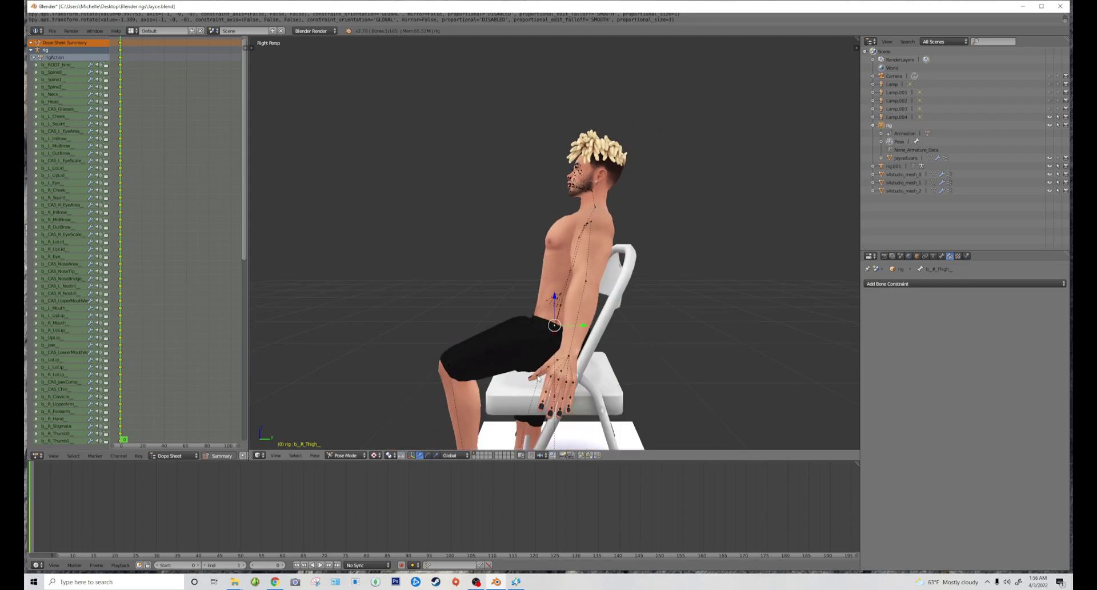
scroll(538, 377, "down", 1)
key("r")
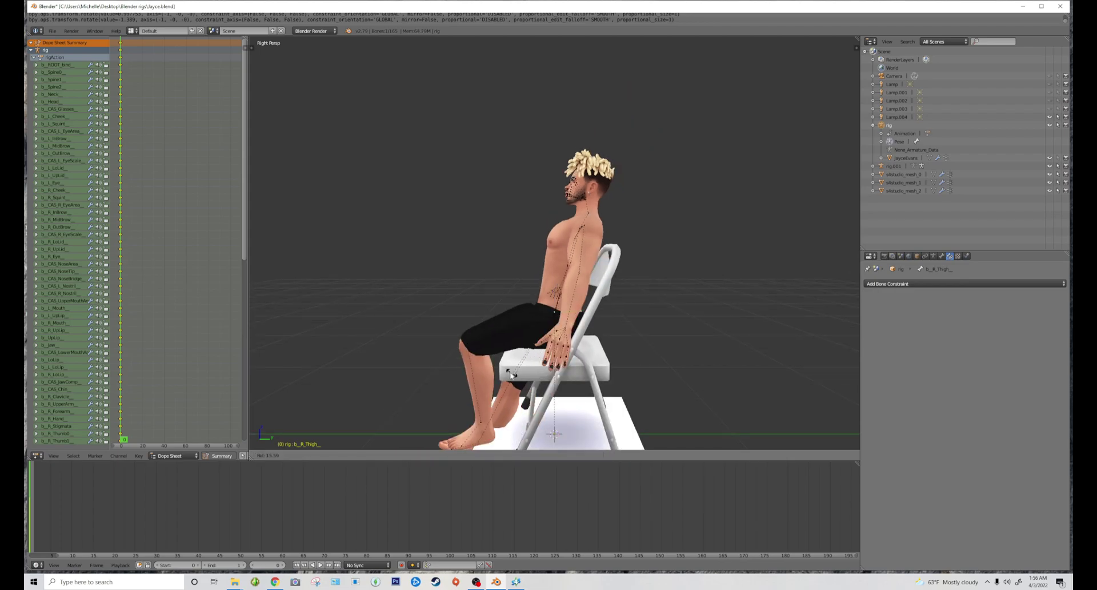
left_click(473, 342)
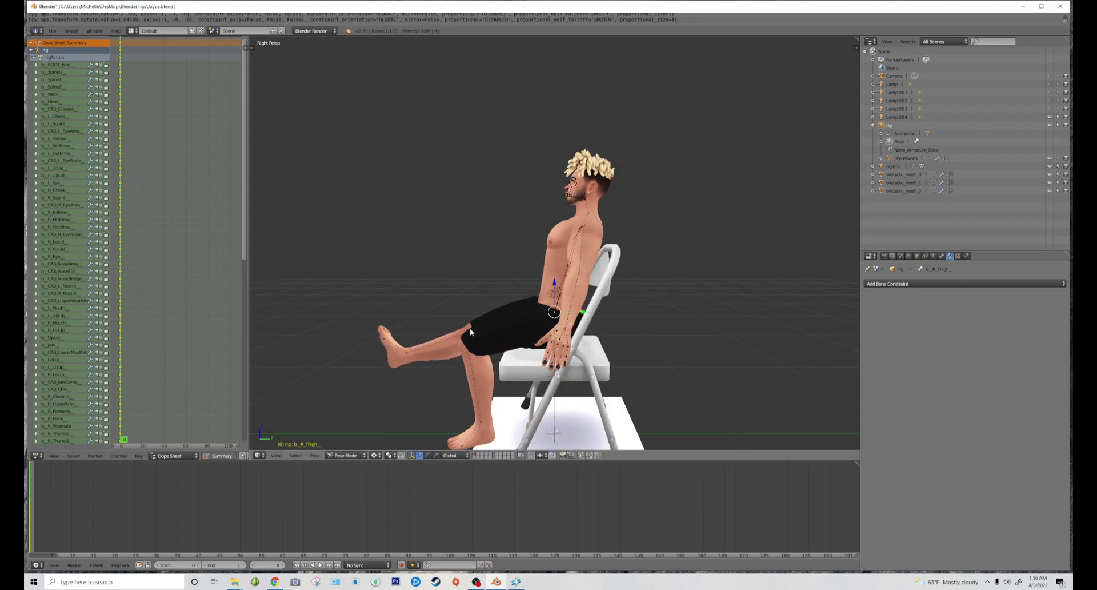
right_click(472, 331)
key("r")
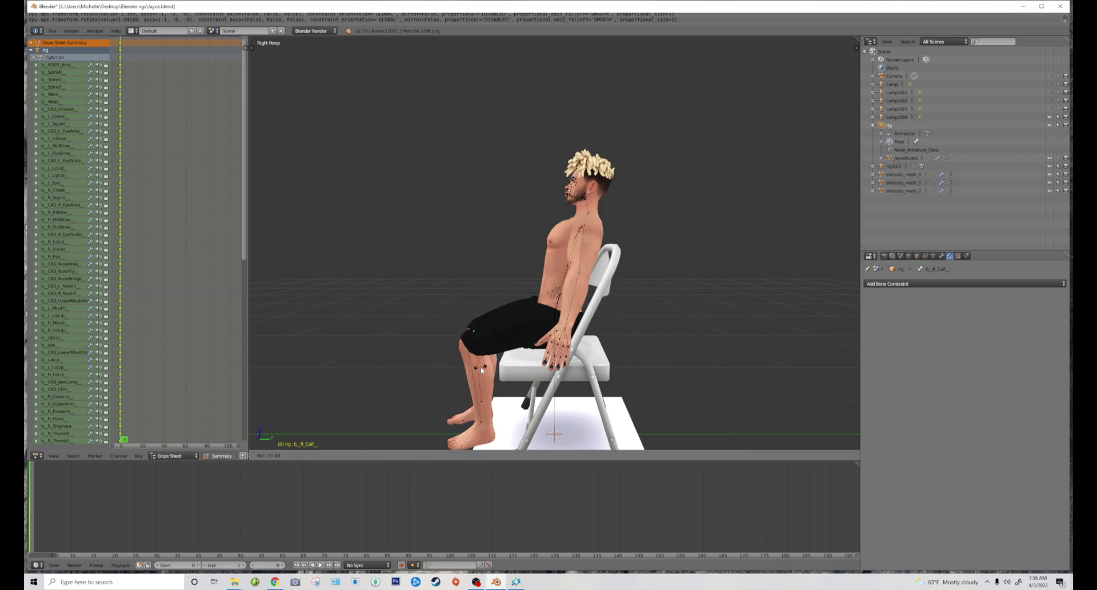
left_click(483, 371)
middle_click_drag(483, 371, 560, 314)
key("ctrl+z")
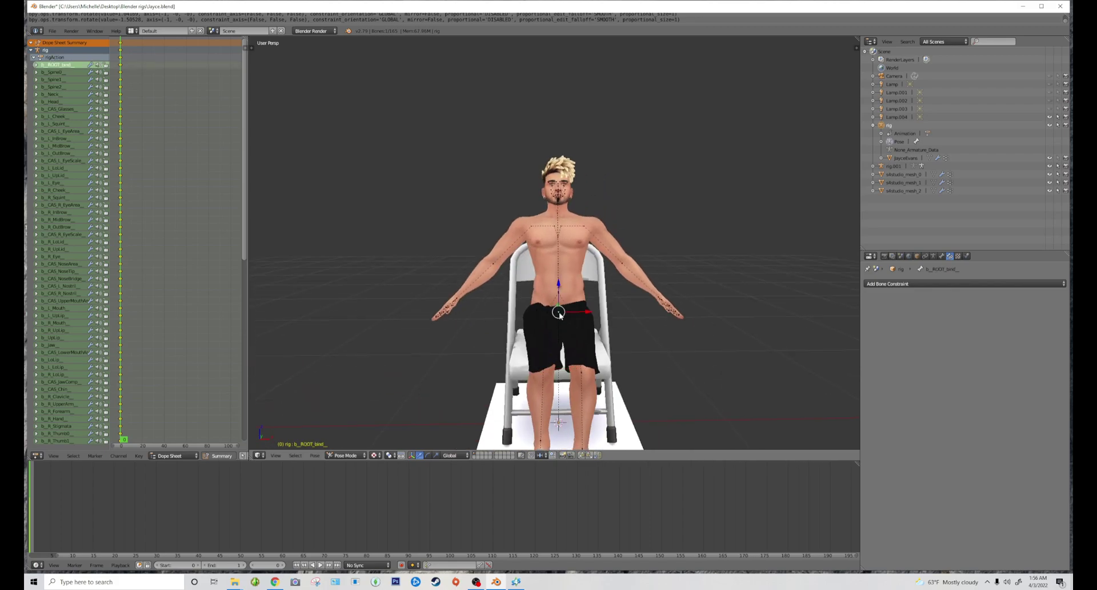
In front view, move the root bone down along Z onto the chair seat
key("KP_1")
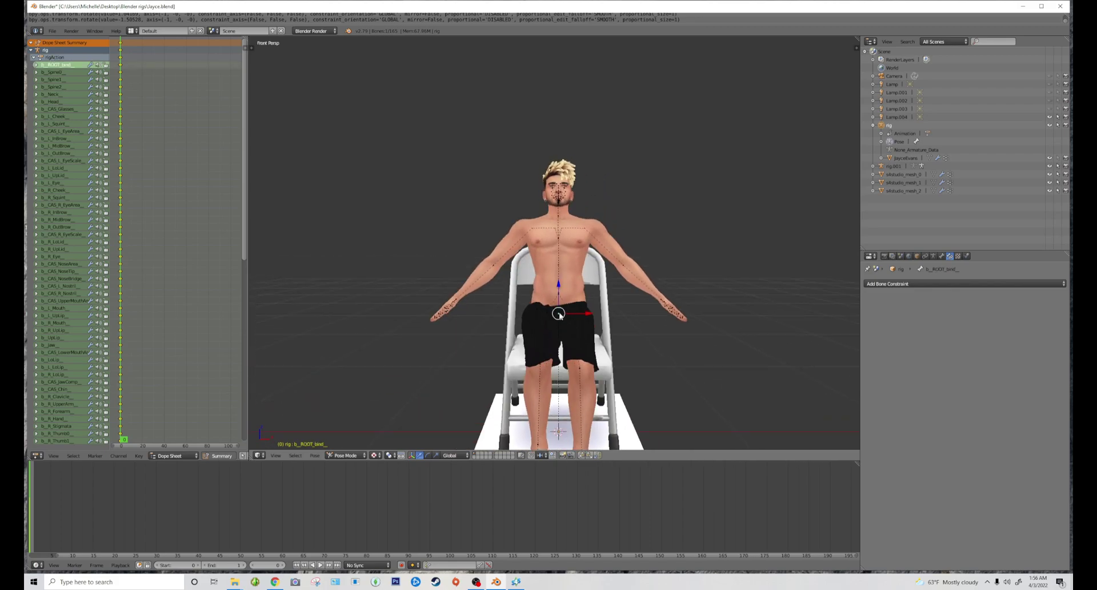
key("g")
key("z")
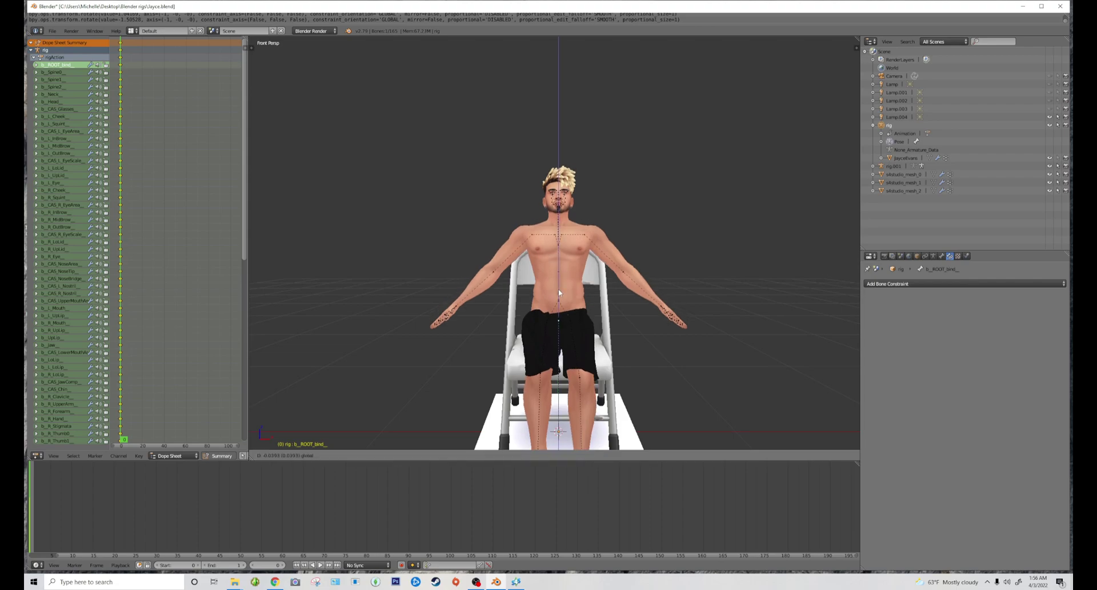
left_click(557, 289)
middle_click_drag(564, 290, 559, 319)
Select the upper spine bone and rotate it in side view so the torso sits upright
right_click(559, 314)
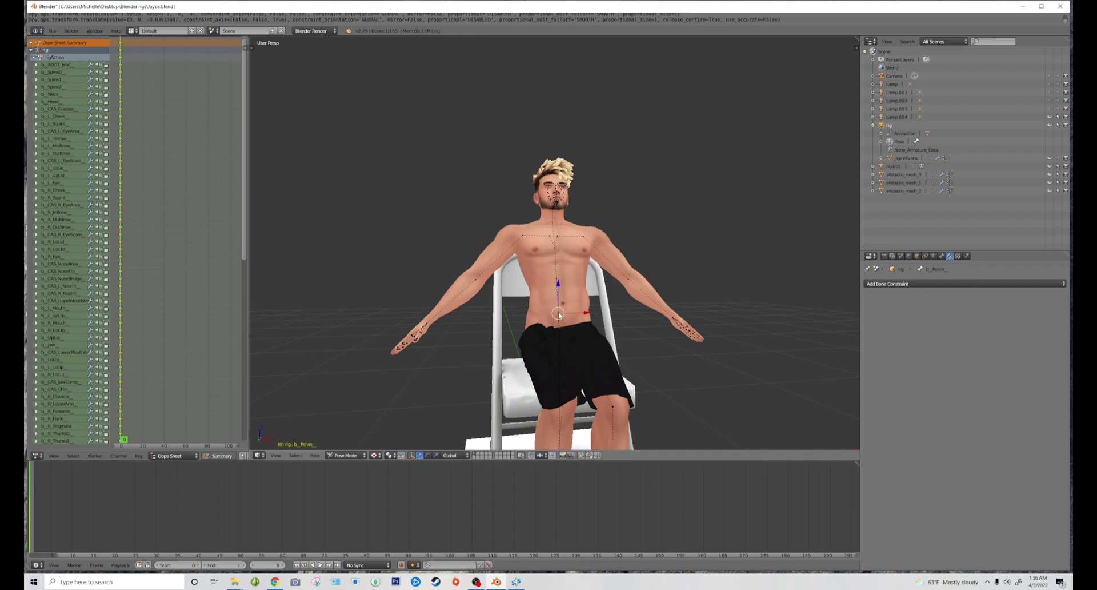
right_click(559, 314)
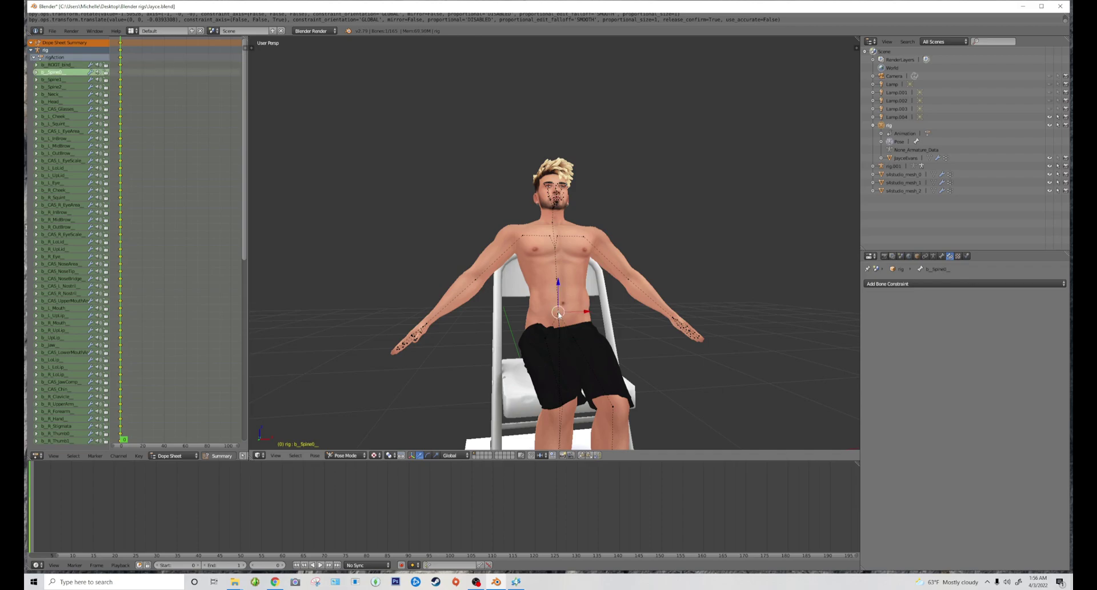
key("KP_3")
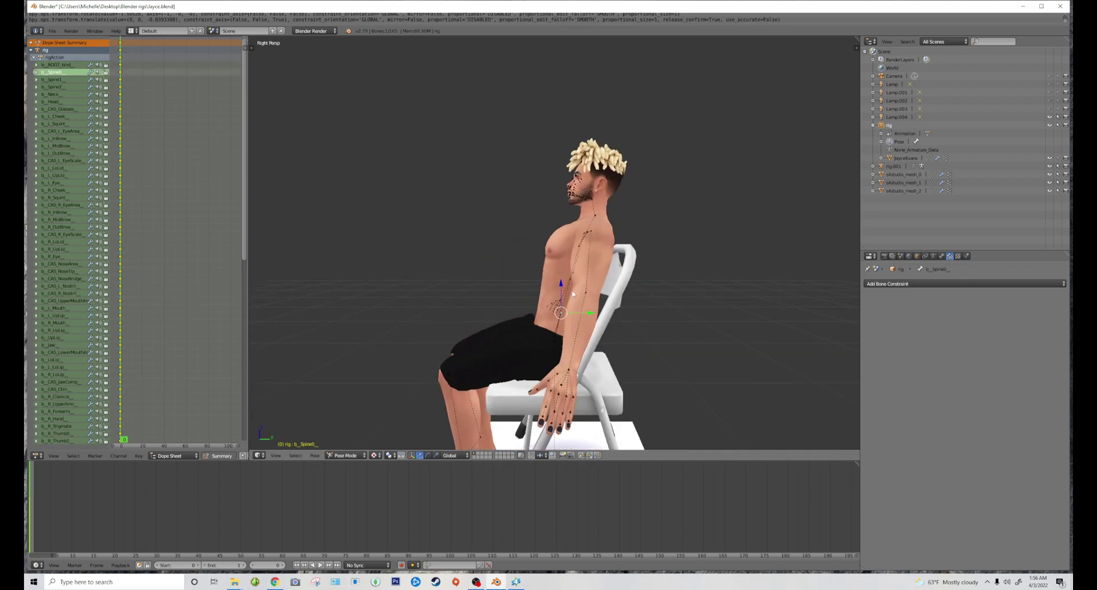
middle_click_drag(573, 294, 591, 288)
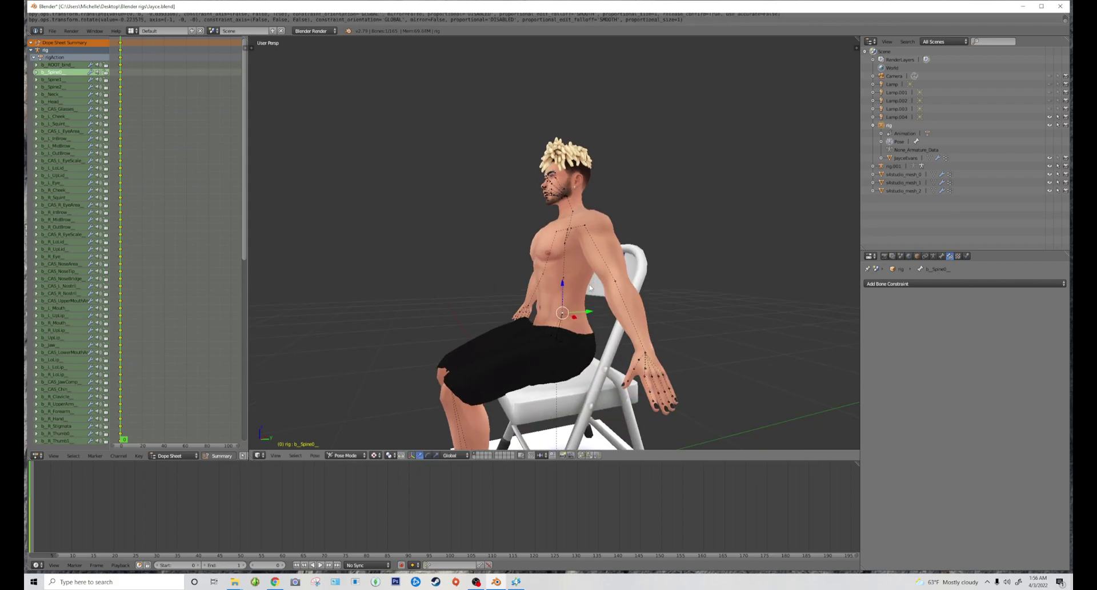
right_click(563, 278)
scroll(618, 285, "up", 2)
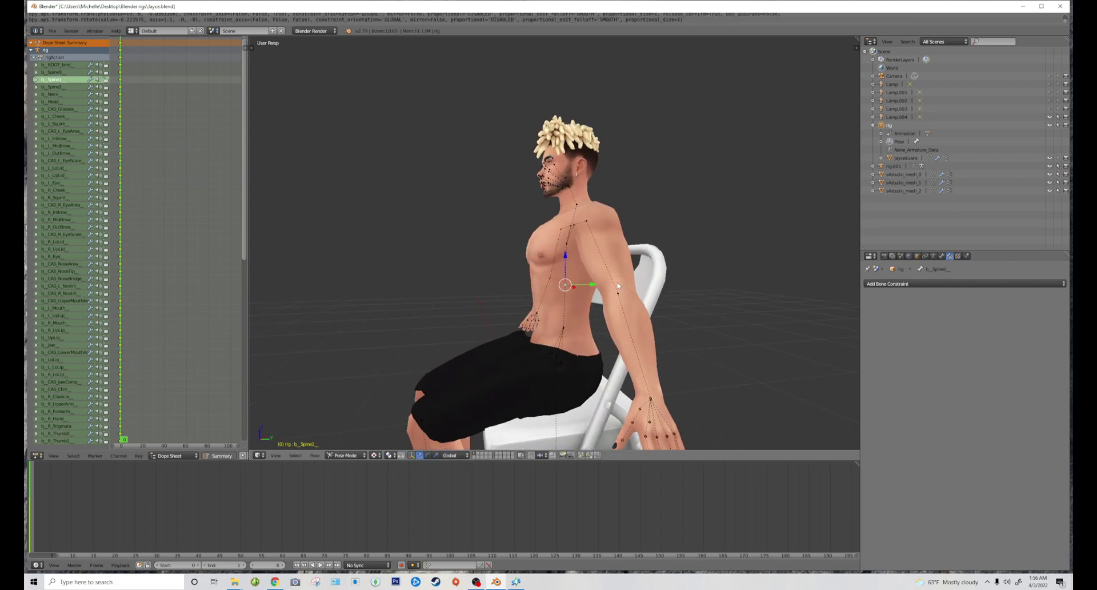
key("KP_3")
key("r")
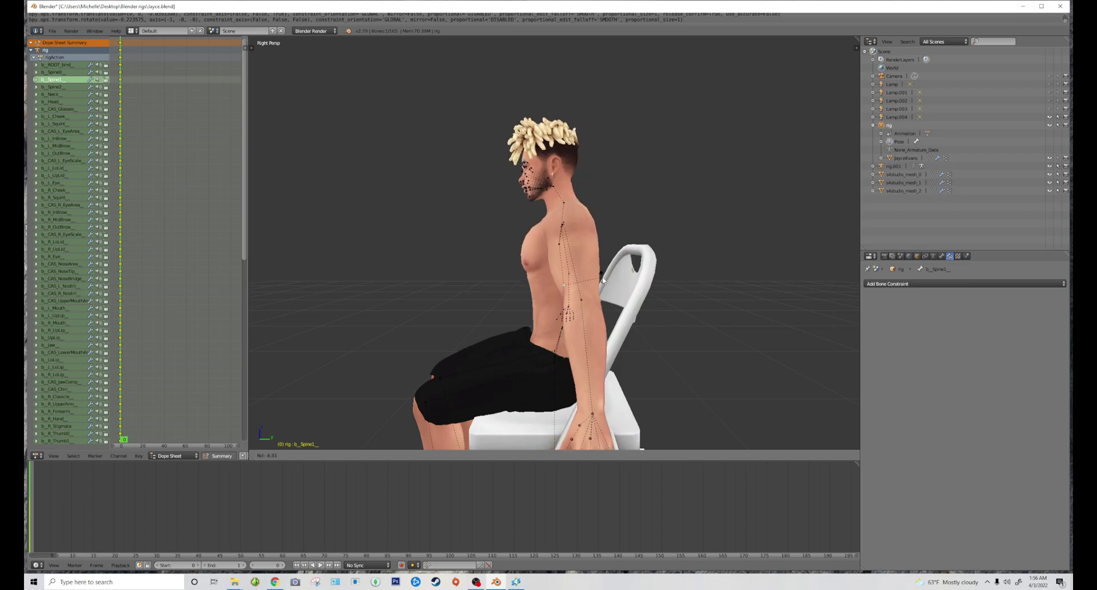
left_click(596, 278)
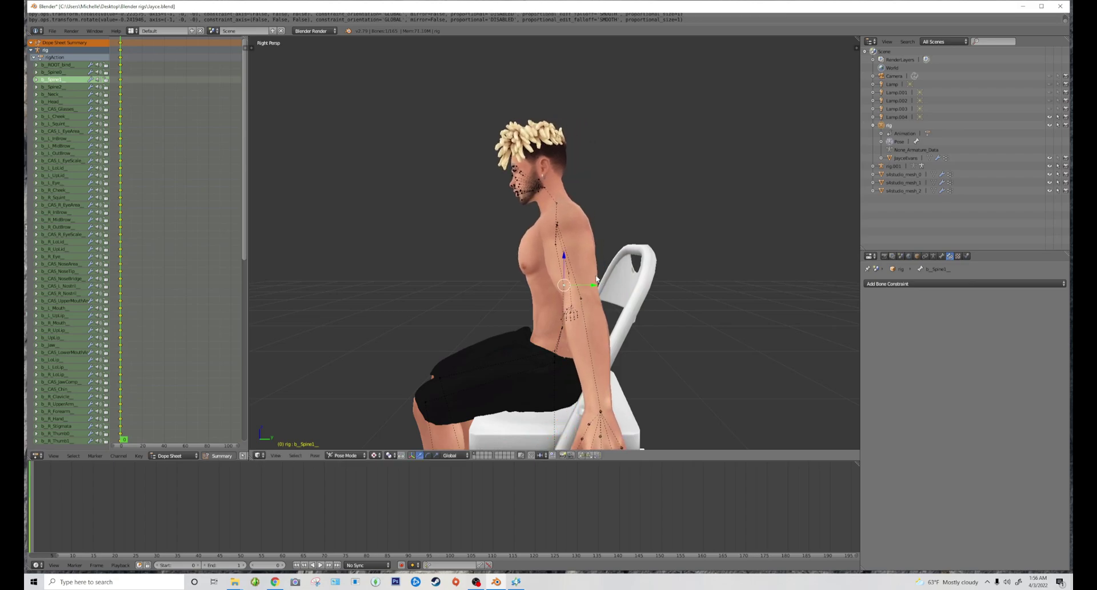
Rotate the b_Neck_ and b_Head_ bones to adjust the head position
right_click(559, 202)
key("r")
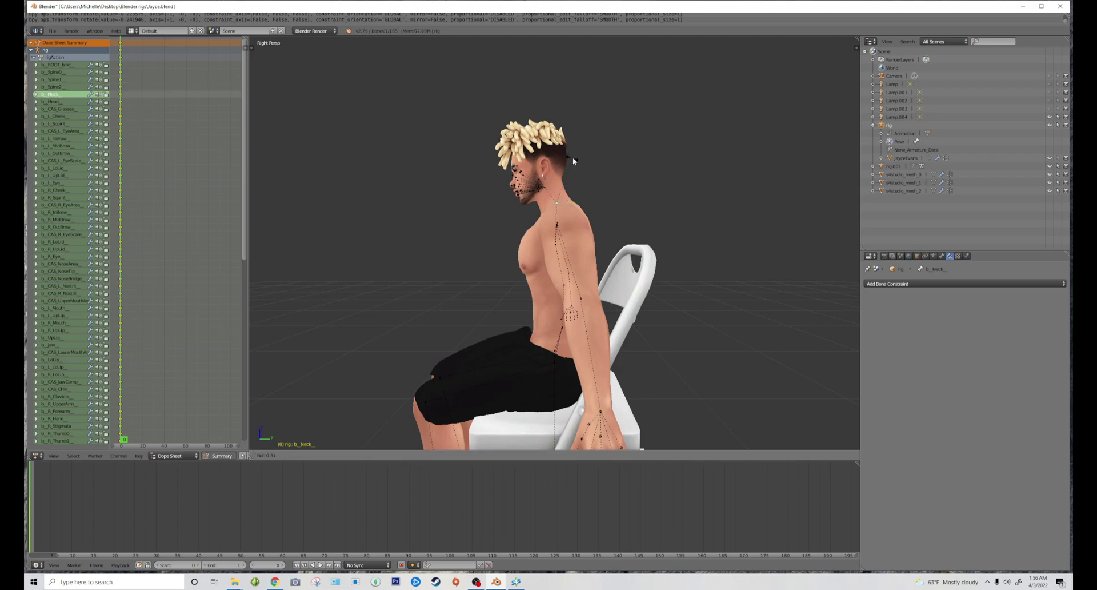
left_click(577, 160)
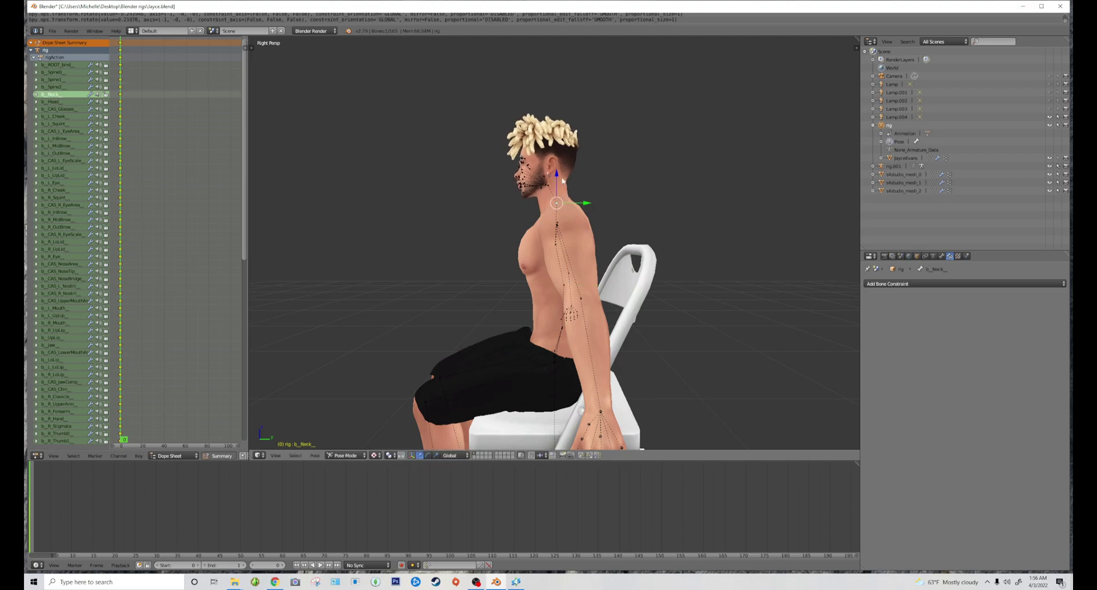
right_click(568, 162)
key("r")
left_click(570, 162)
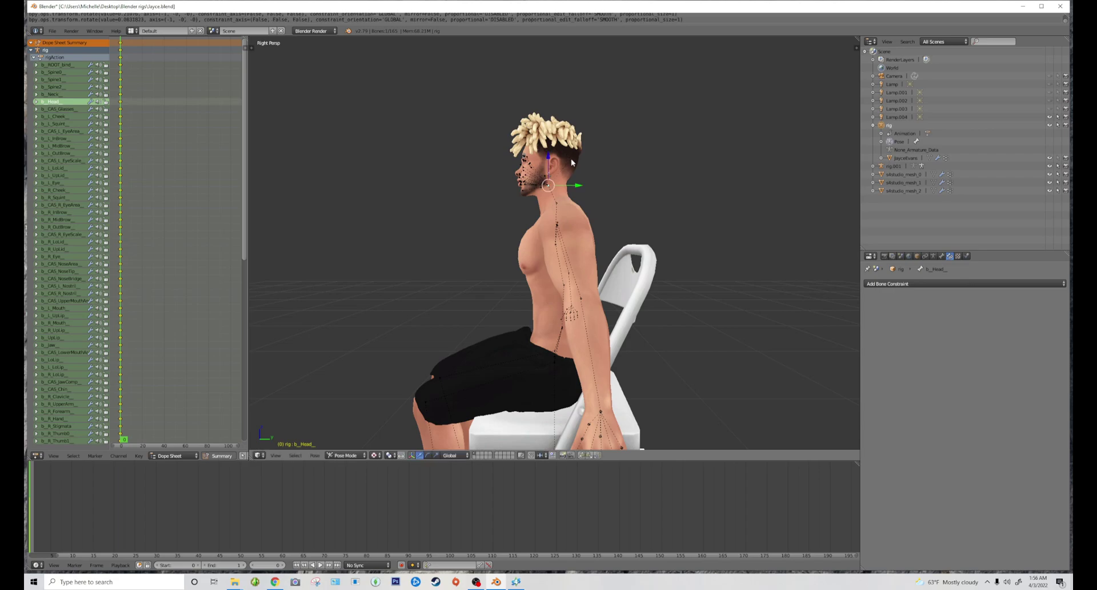
Rotate both upper arms down so they hang beside the torso
middle_click_drag(570, 162, 633, 241)
right_click(584, 230)
key("r")
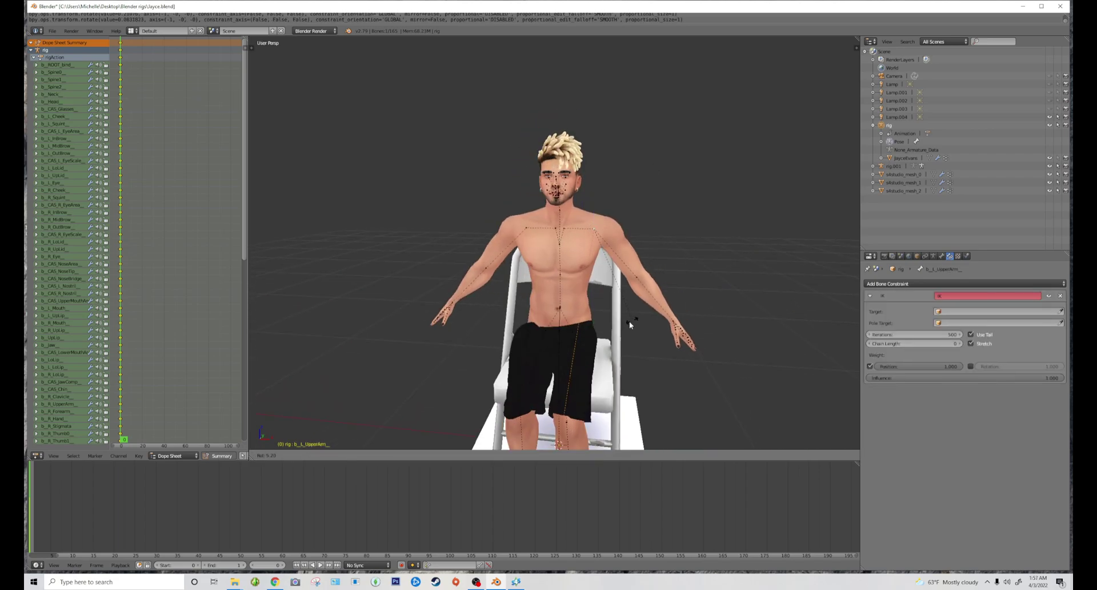
left_click(547, 277)
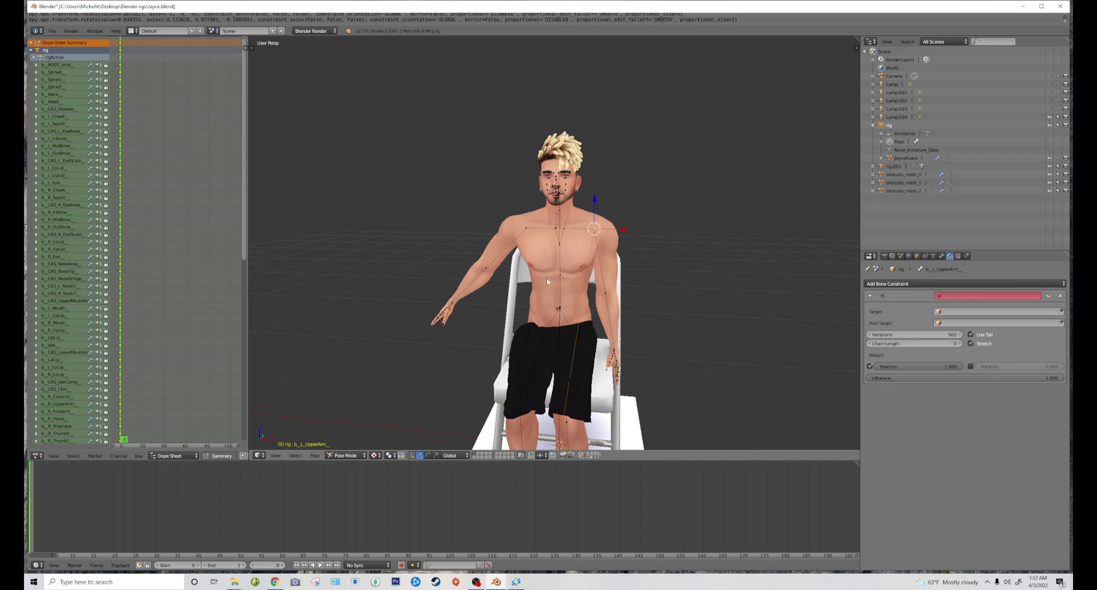
right_click(524, 233)
key("r")
left_click(495, 287)
scroll(496, 287, "down", 1)
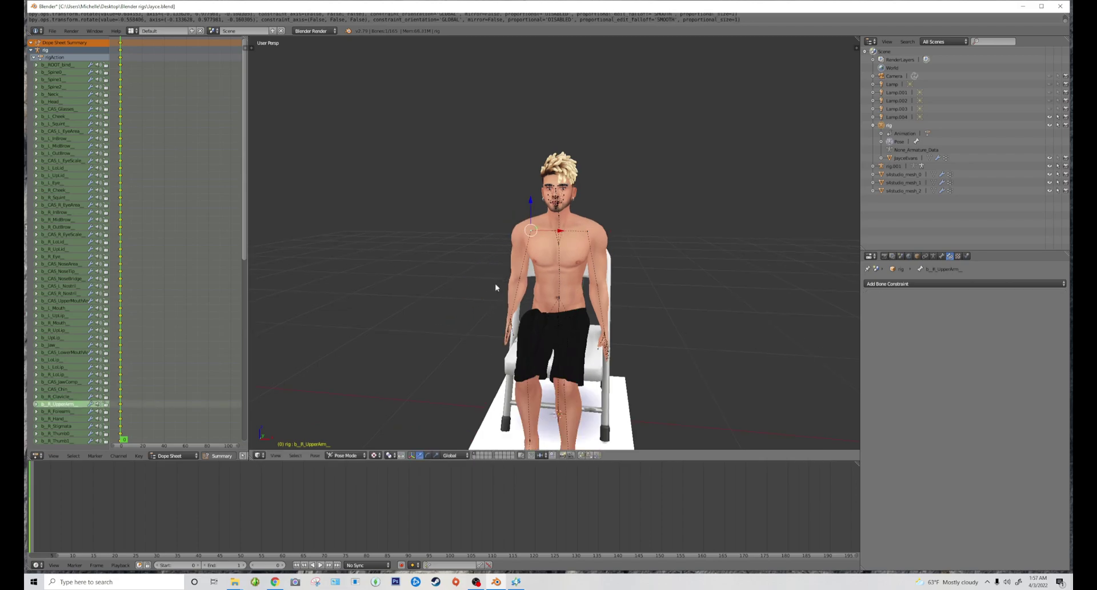
scroll(496, 288, "down", 2)
middle_click_drag(504, 285, 534, 281)
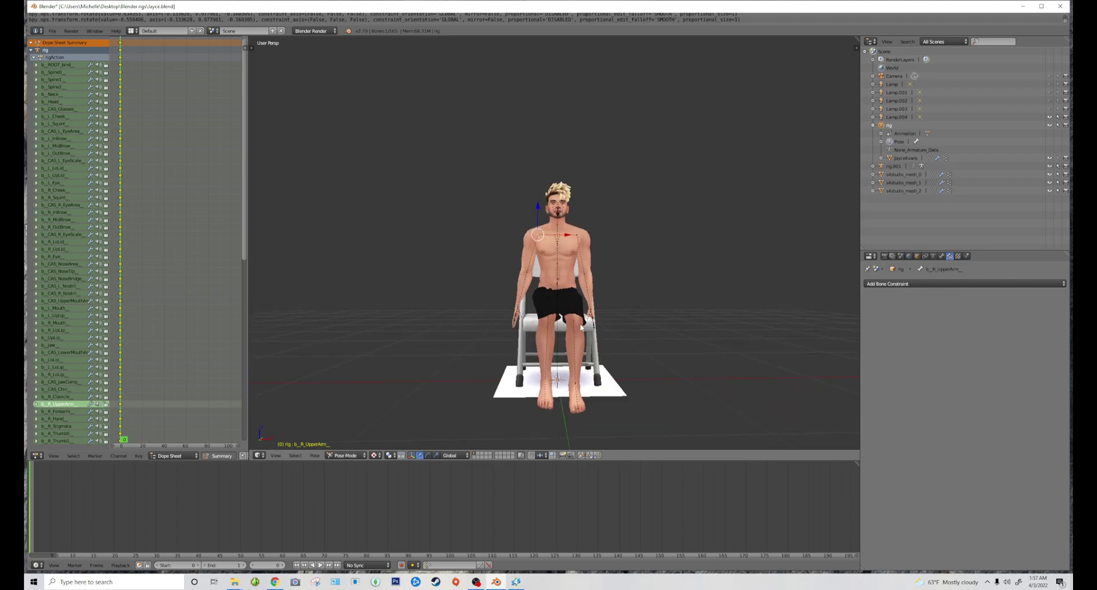
Rotate the left and right calves so both lower legs swing down toward the floor
scroll(581, 327, "up", 1)
right_click(582, 345)
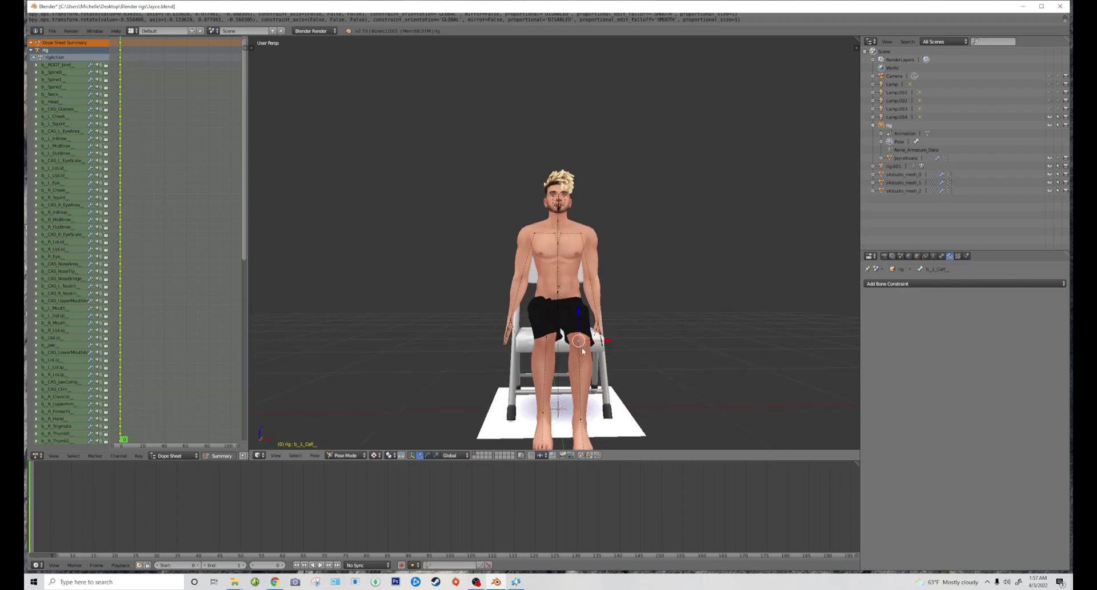
key("r")
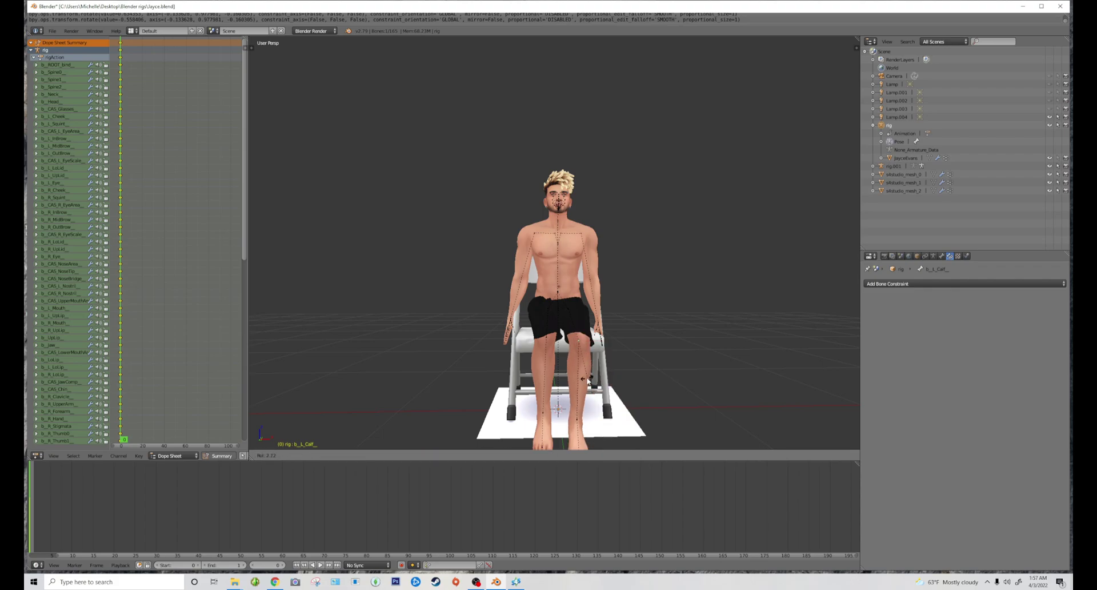
left_click(577, 379)
right_click(546, 342)
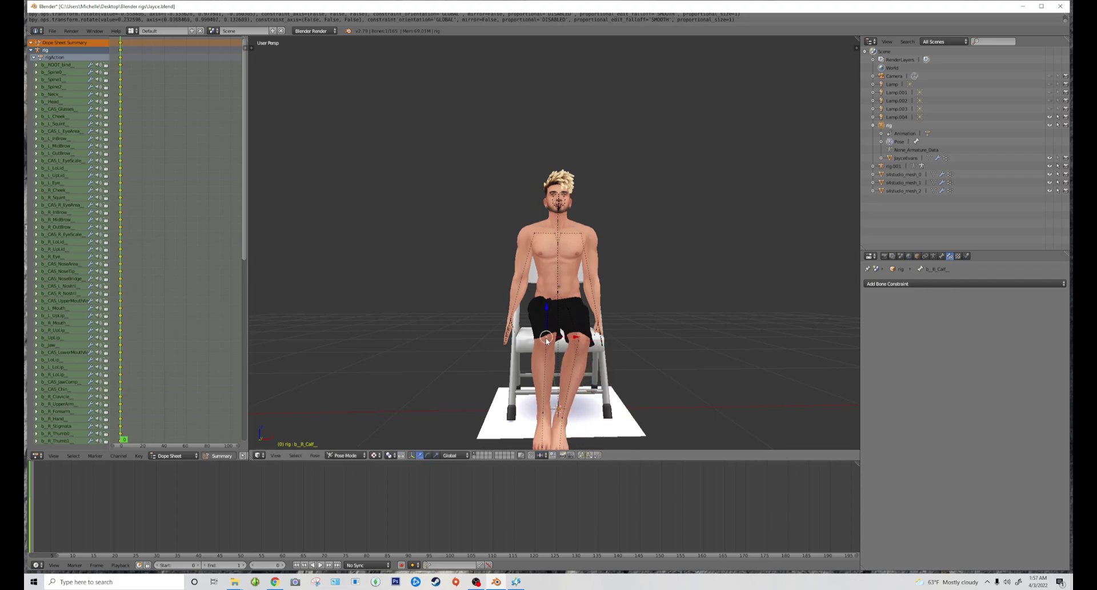
middle_click_drag(547, 342, 623, 349)
key("r")
right_click(599, 339)
key("r")
left_click(662, 340)
key("r")
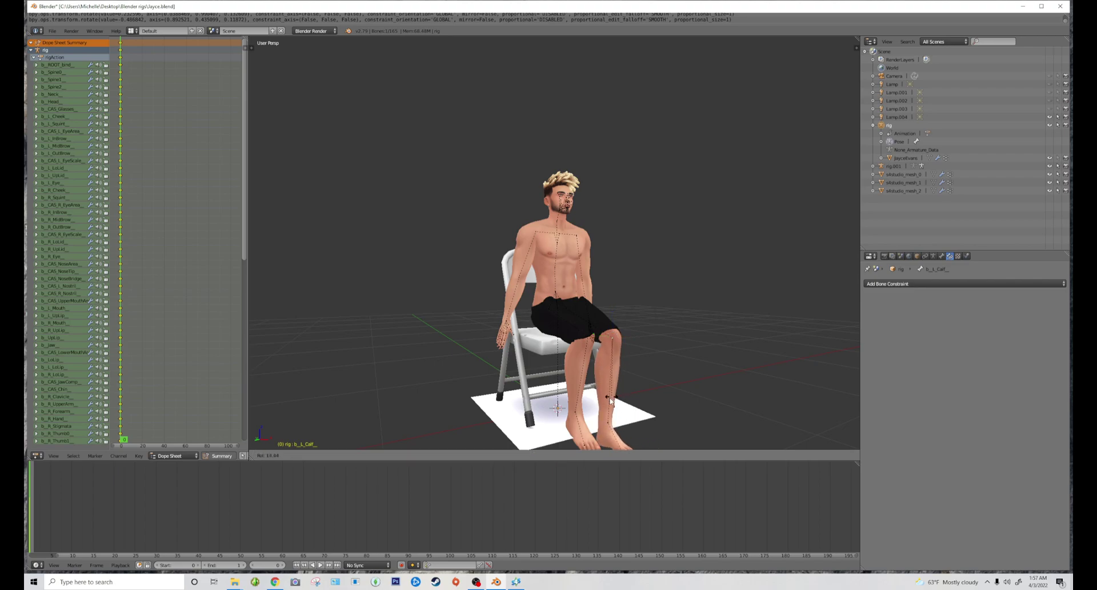
left_click(581, 351)
middle_click_drag(619, 361, 584, 364)
right_click(547, 332)
key("r")
left_click(581, 363)
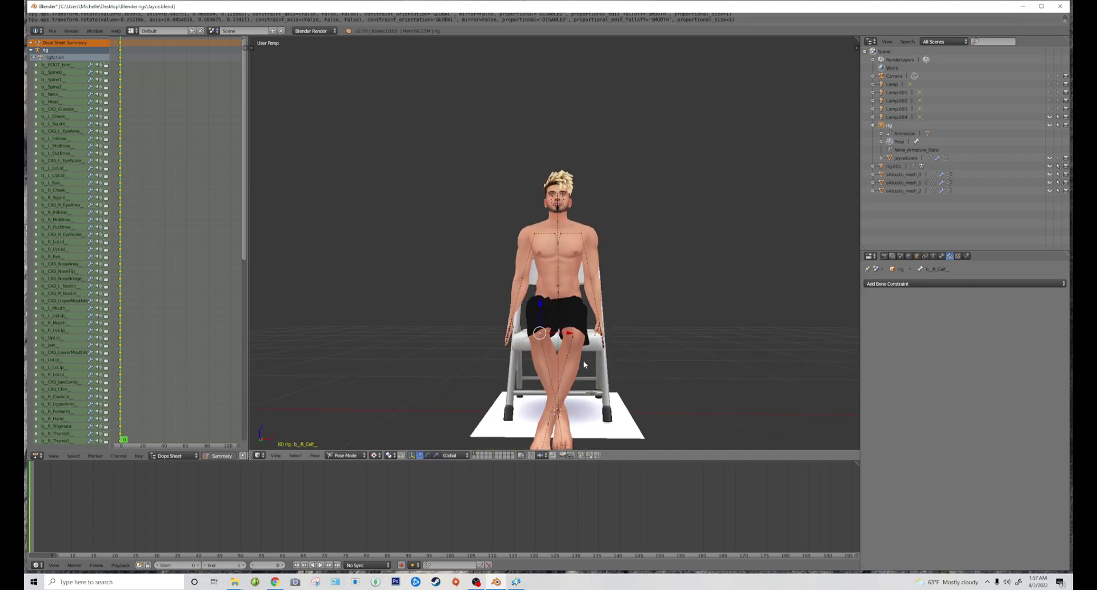
Refine both calves, turning the left lower leg inward so its foot rests beside the right
scroll(584, 364, "up", 2)
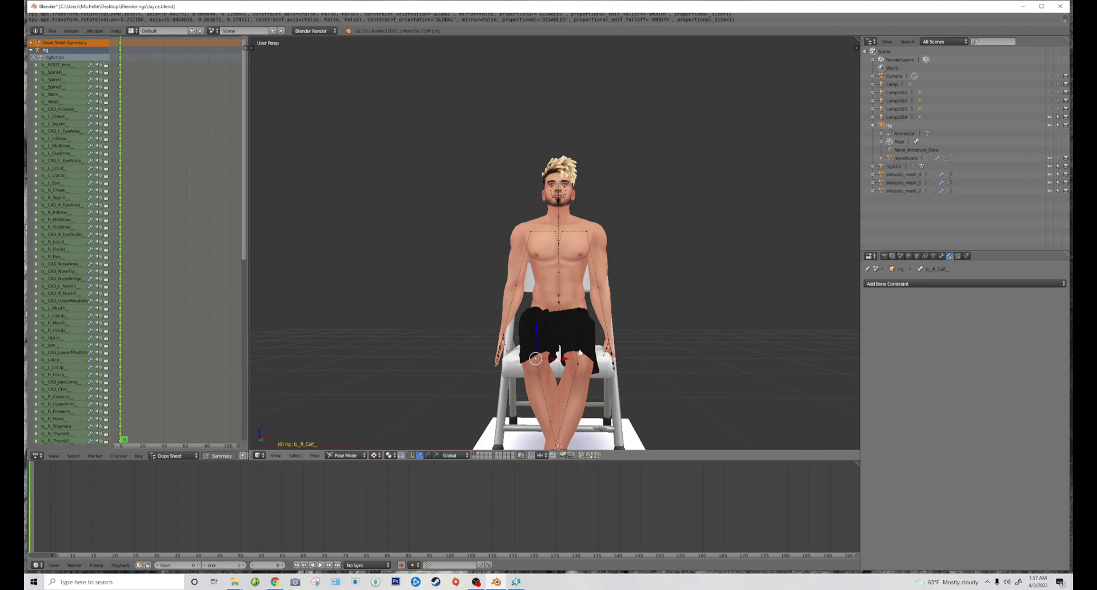
right_click(577, 370)
scroll(579, 369, "down", 2)
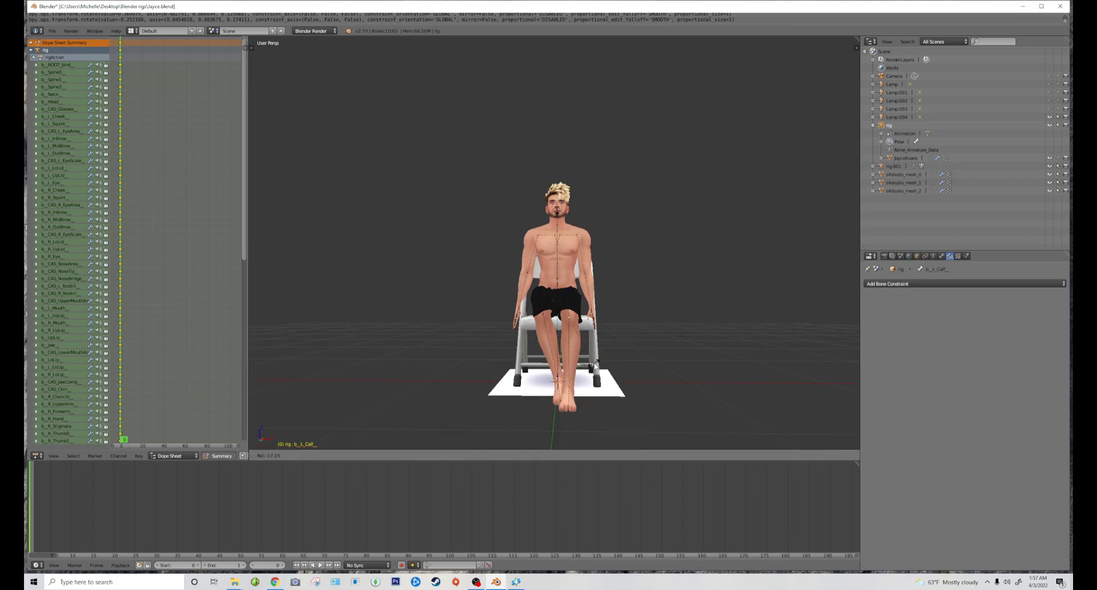
middle_click_drag(580, 369, 593, 350)
key("r")
left_click(549, 351)
right_click(550, 322)
key("r")
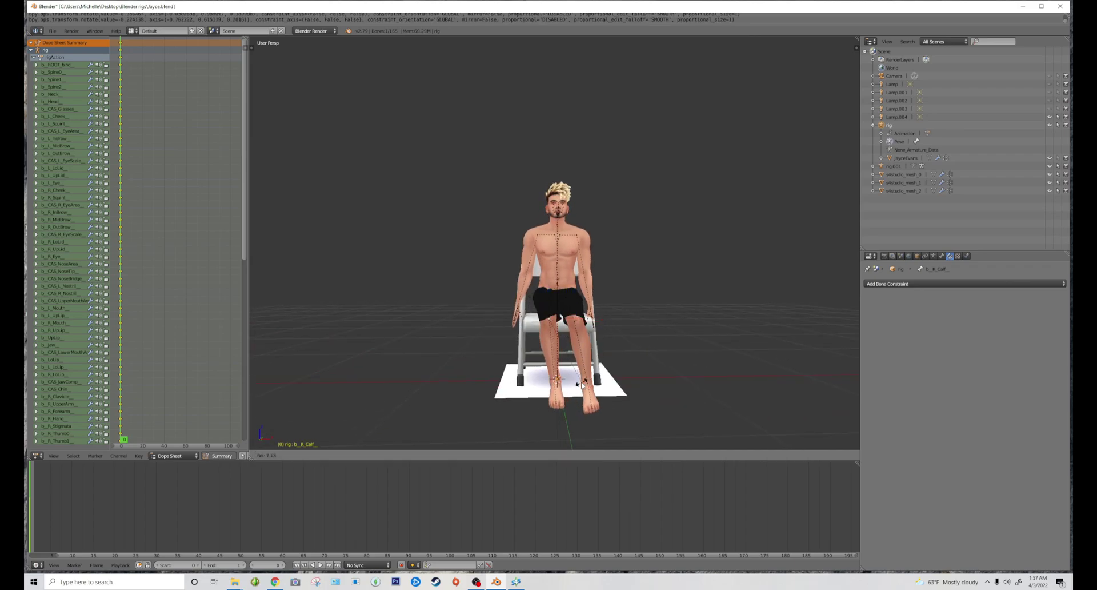
left_click(578, 386)
right_click(575, 327)
key("r")
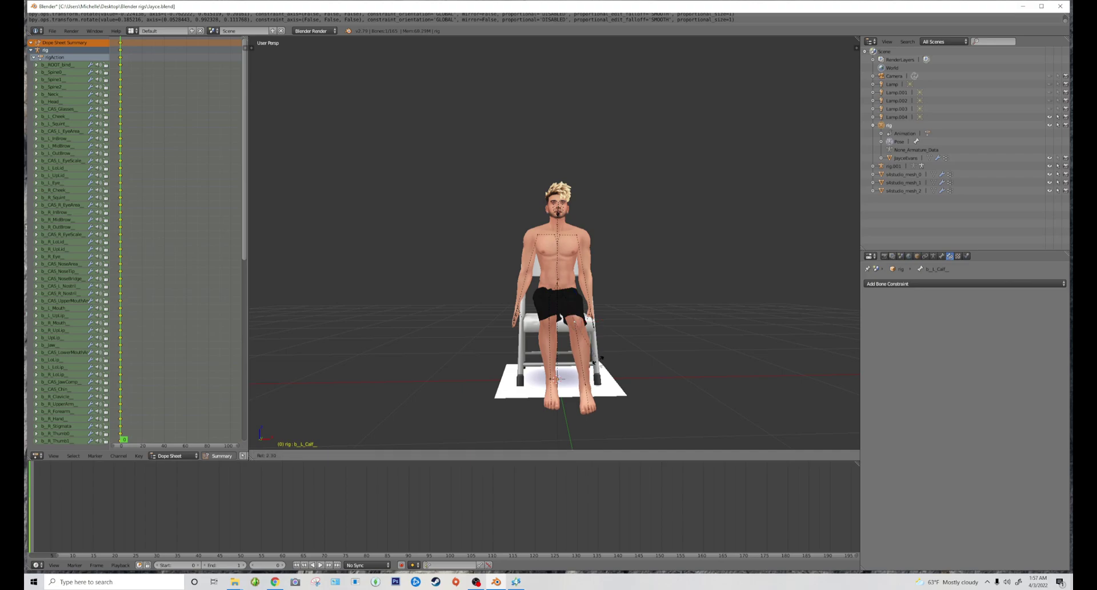
left_click(594, 363)
scroll(595, 363, "up", 2)
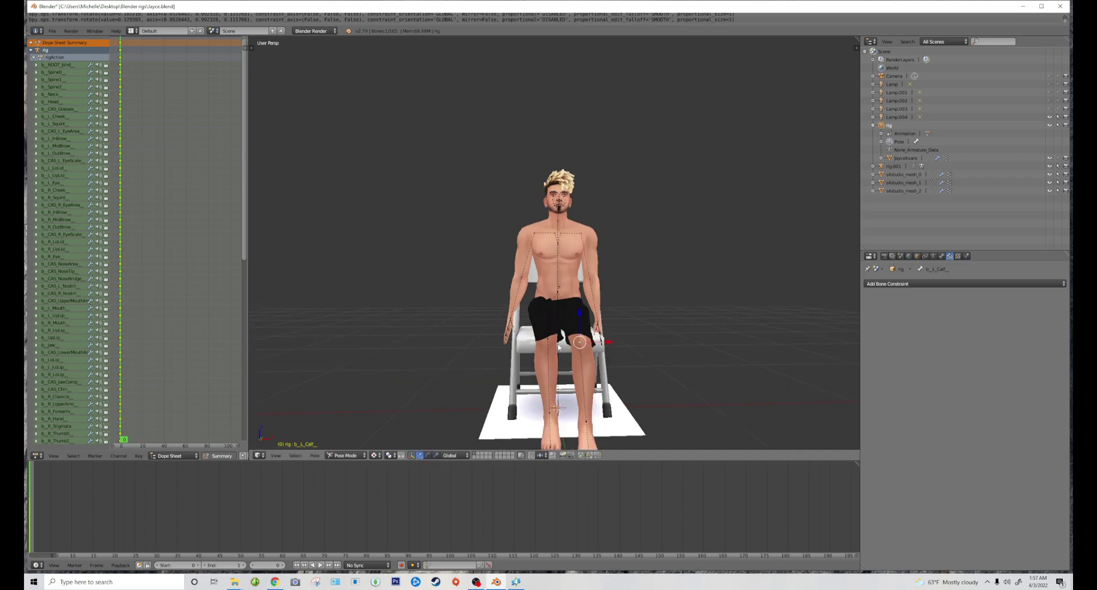
right_click(552, 426)
key("shift+i")
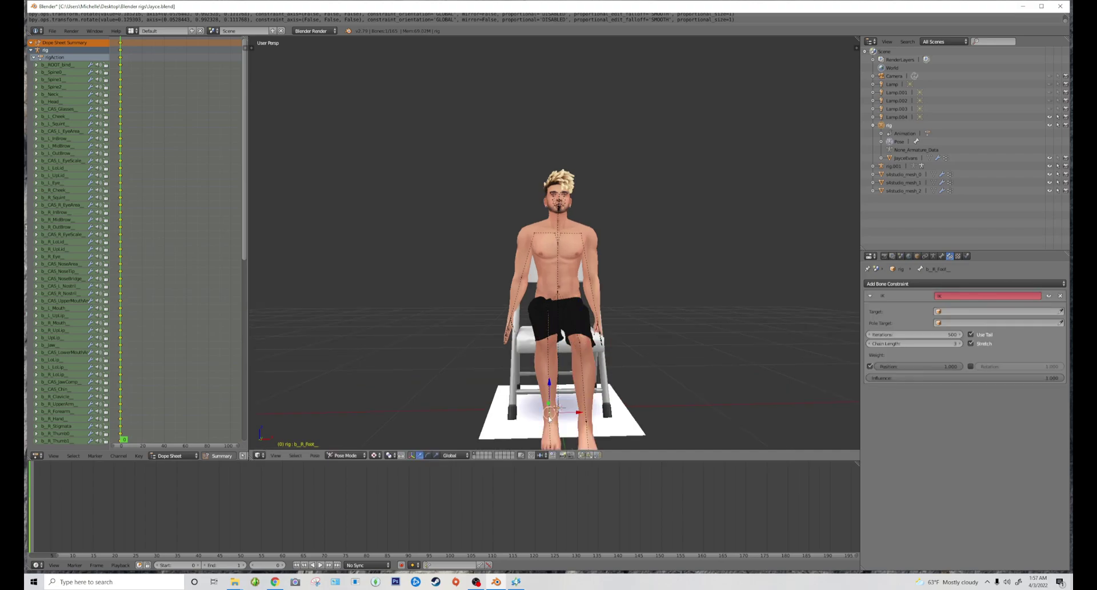
key("g")
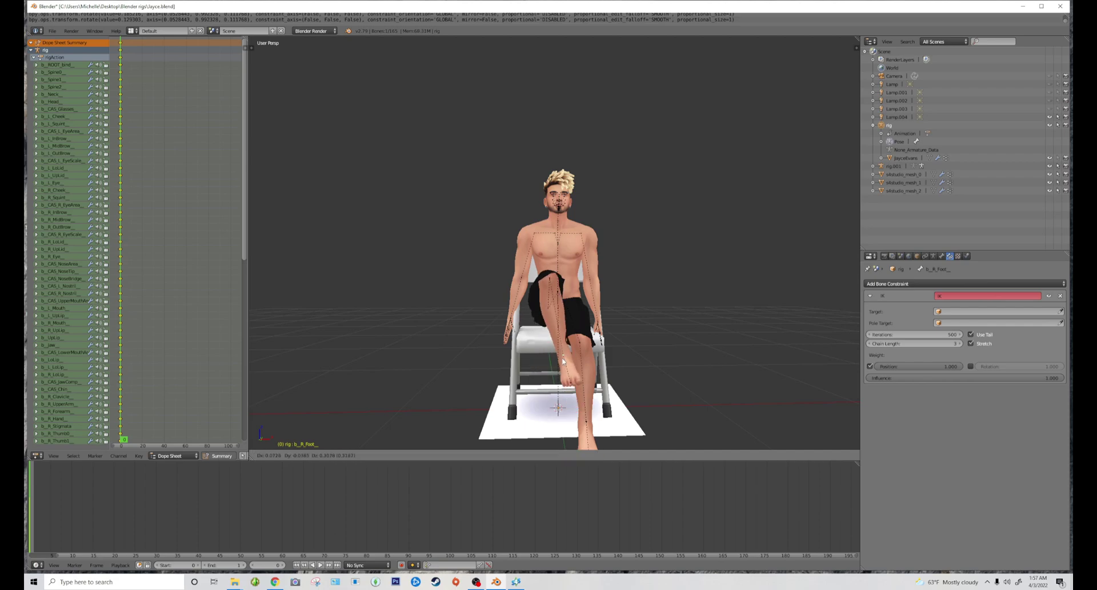
left_click(566, 300)
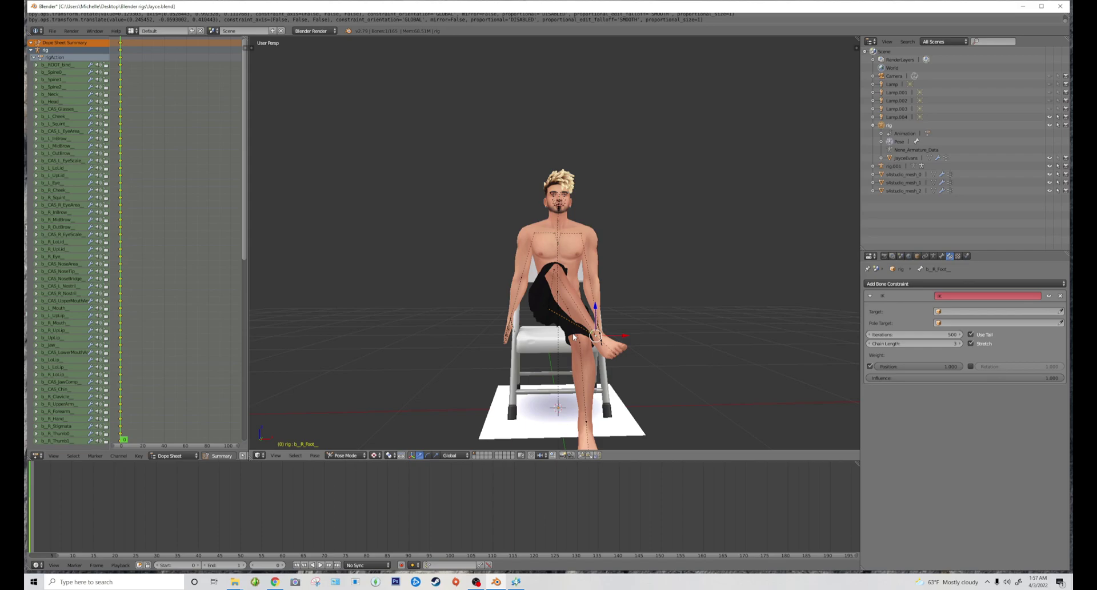
key("ctrl+z")
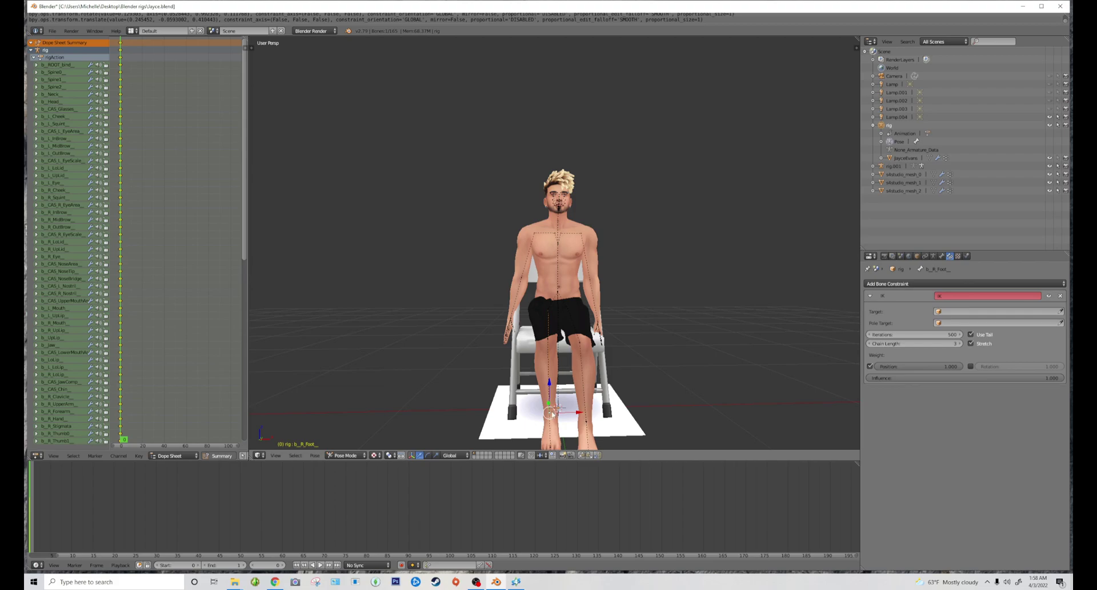
key("g")
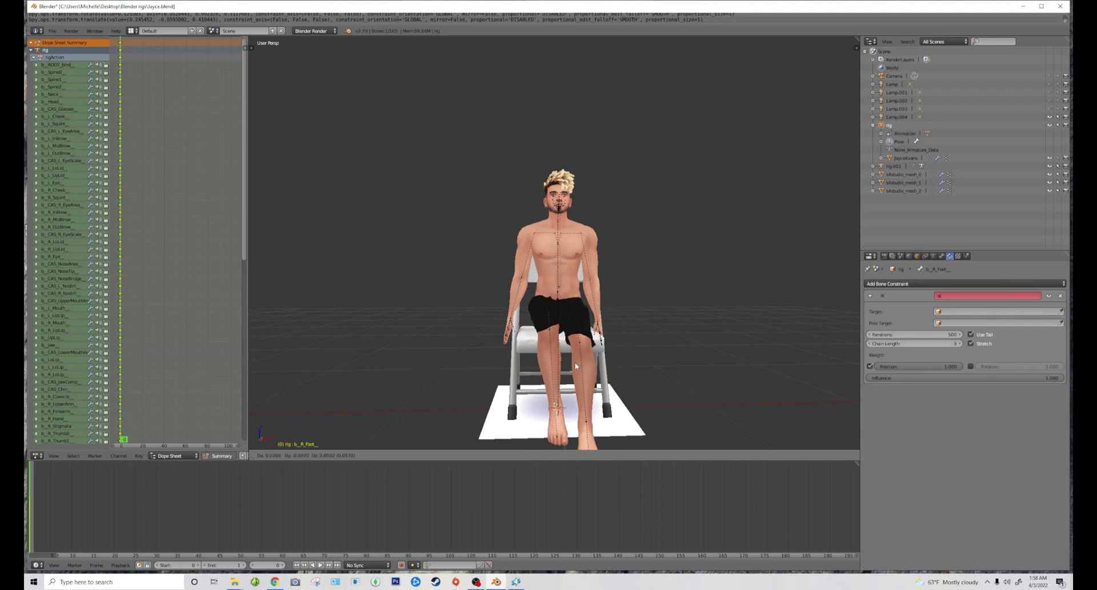
key("Escape")
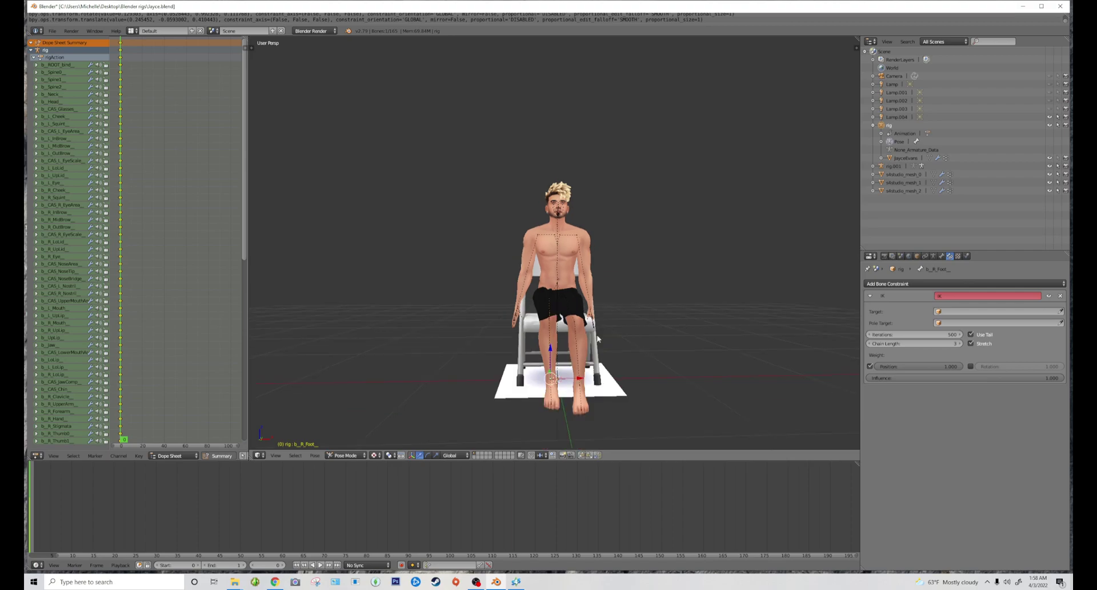
middle_click_drag(617, 341, 584, 340)
scroll(584, 340, "up", 3)
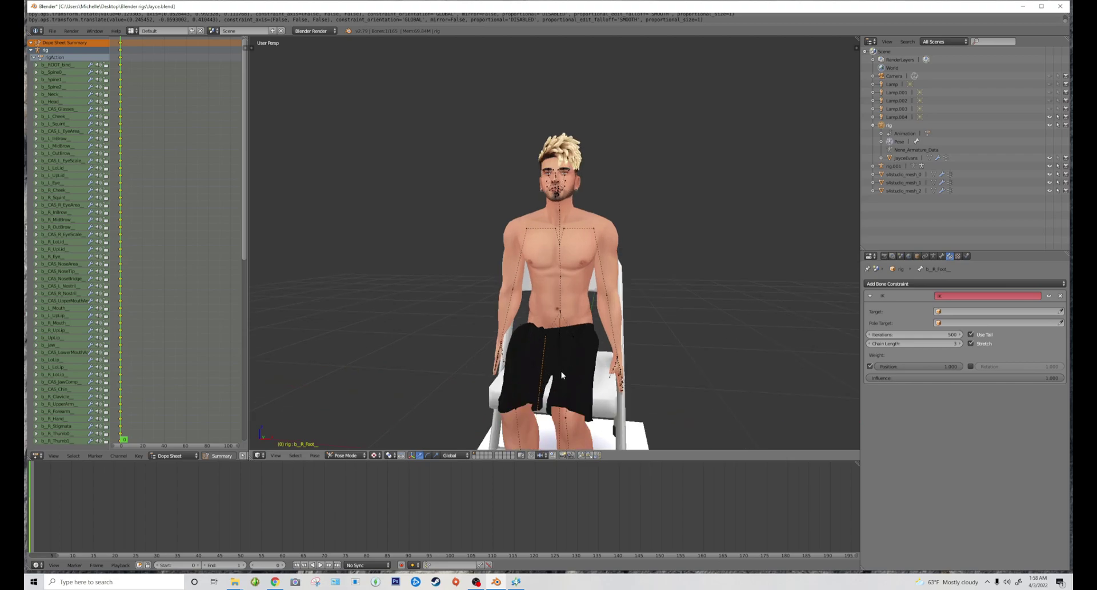
middle_click_drag(560, 375, 616, 372)
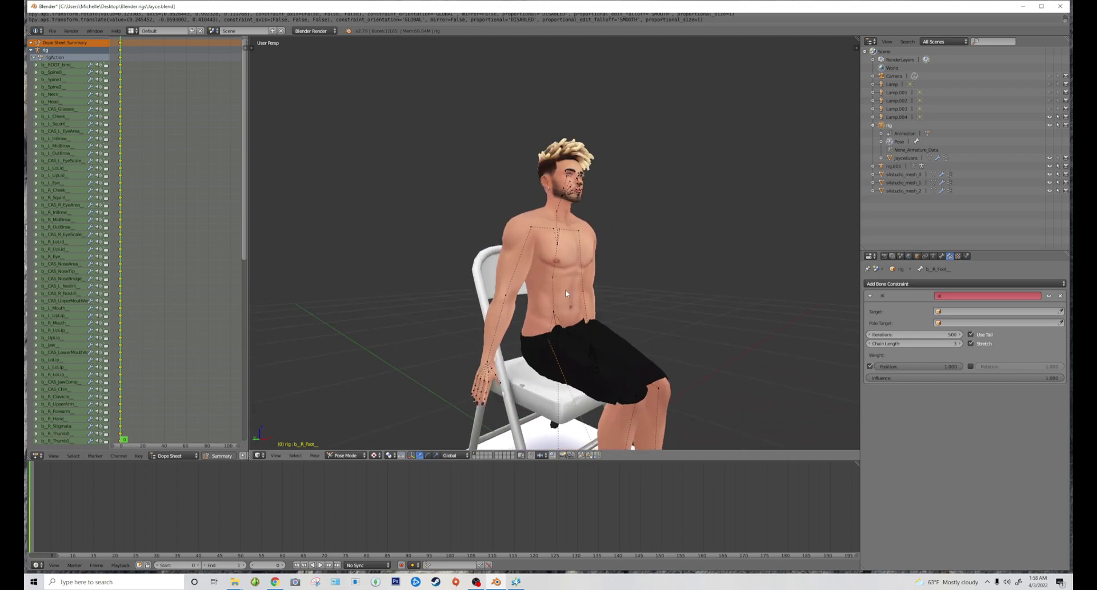
scroll(639, 375, "down", 3)
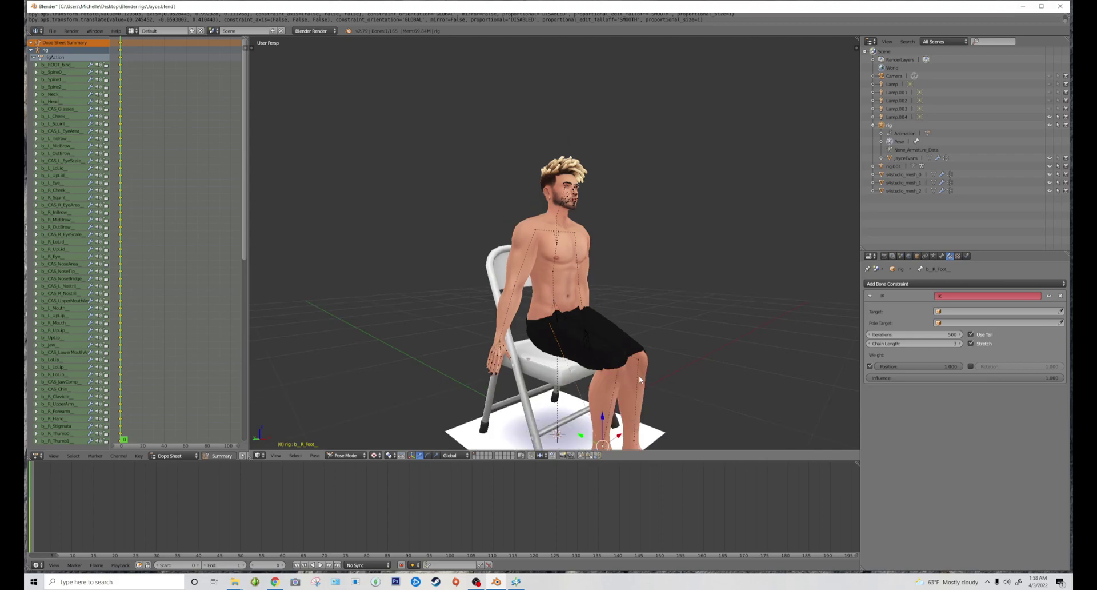
middle_click_drag(639, 375, 574, 325)
Rotate the left and right thigh and calf bones so both feet rest on the floor
right_click(574, 325)
key("r")
key("r")
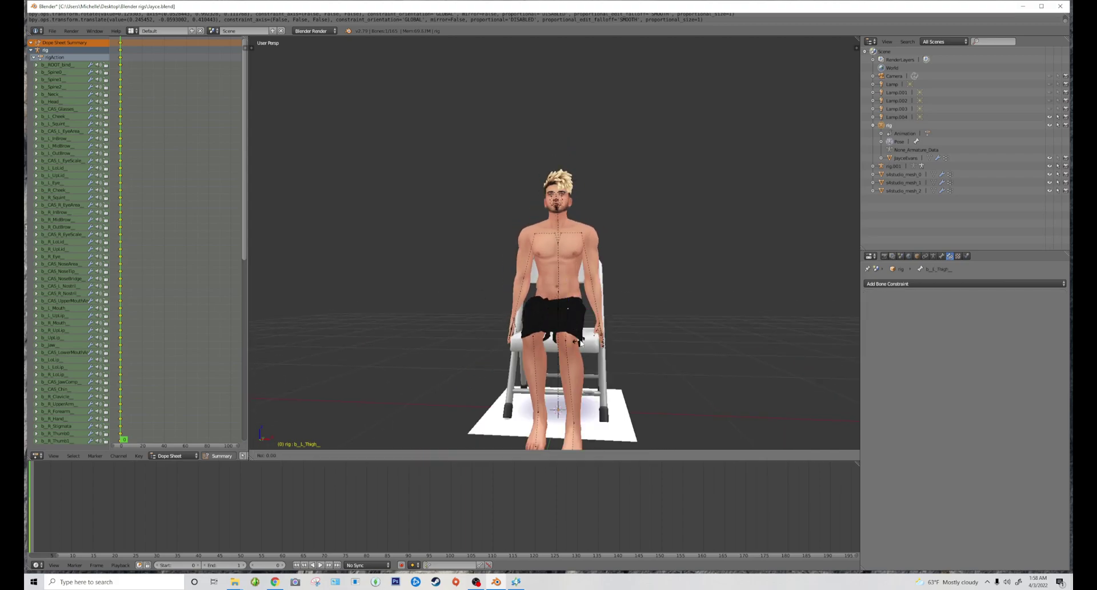
left_click(588, 342)
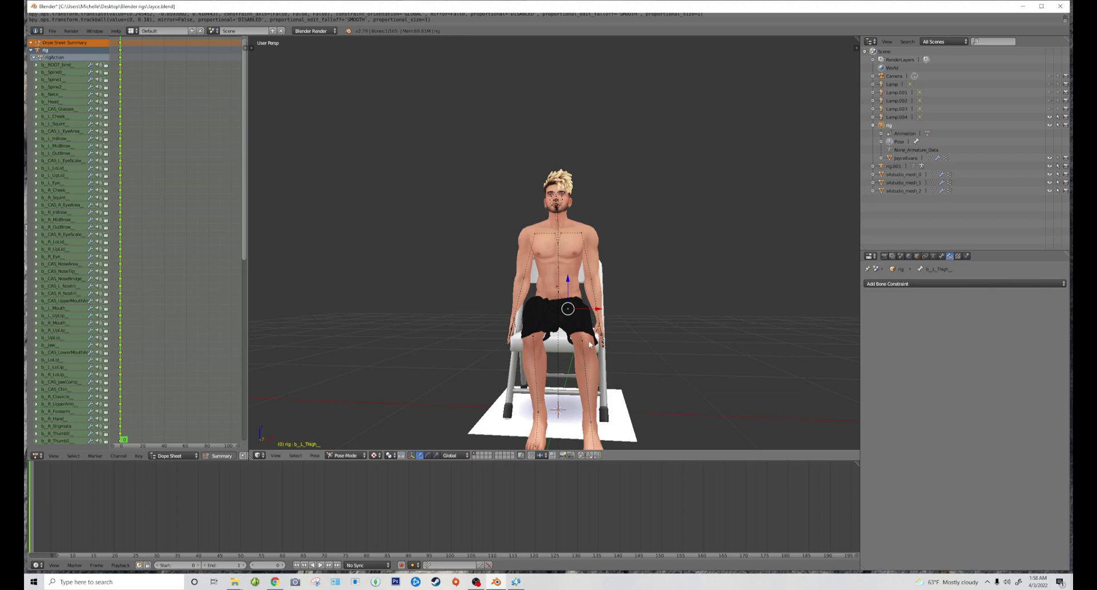
right_click(590, 349)
key("r")
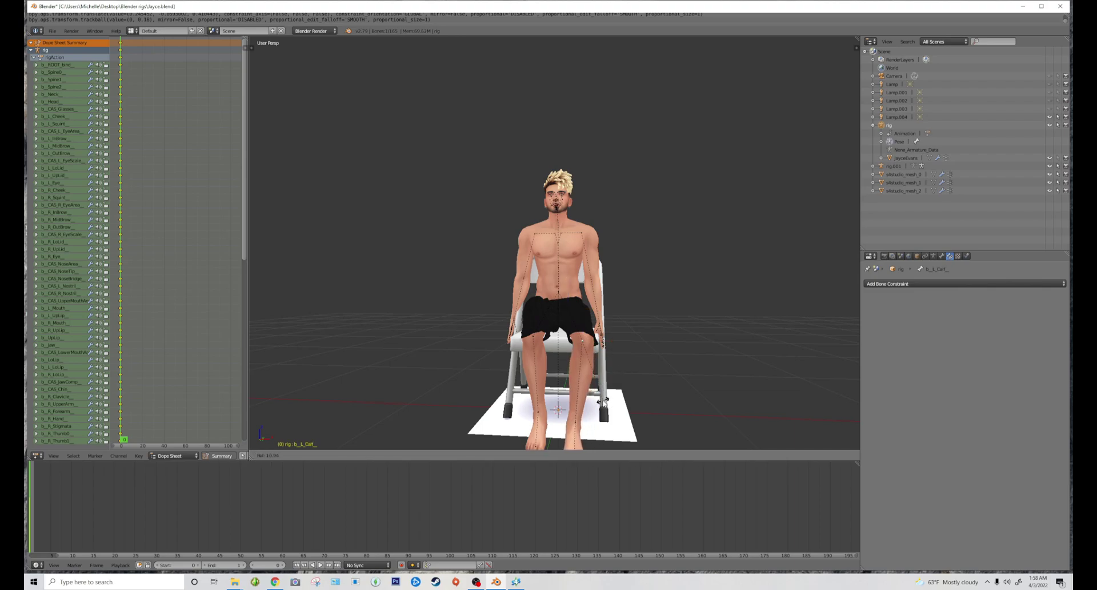
left_click(582, 378)
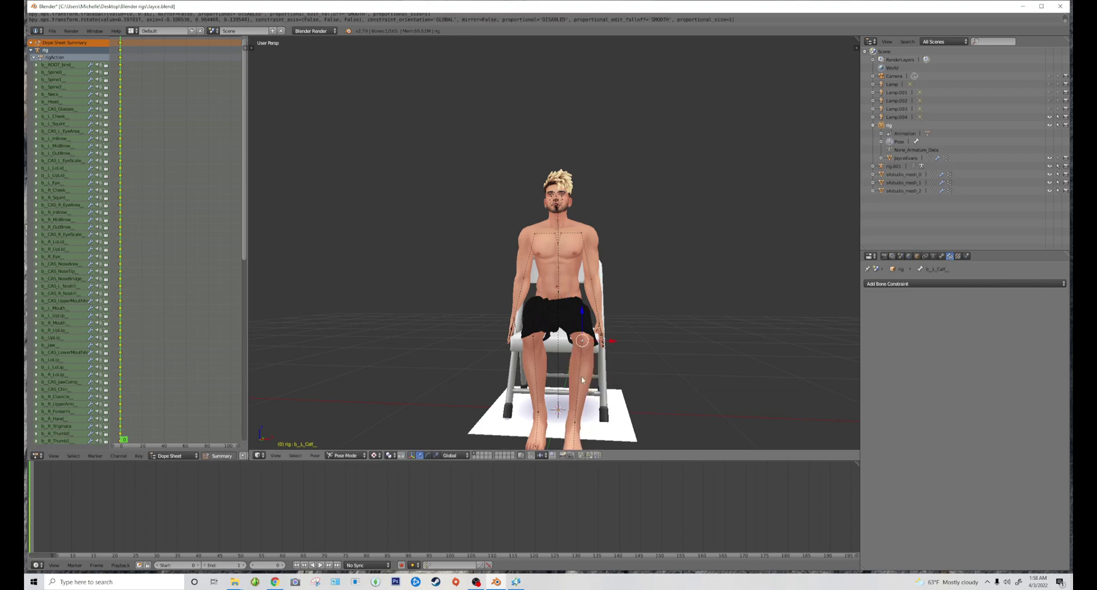
right_click(545, 309)
key("r")
key("r")
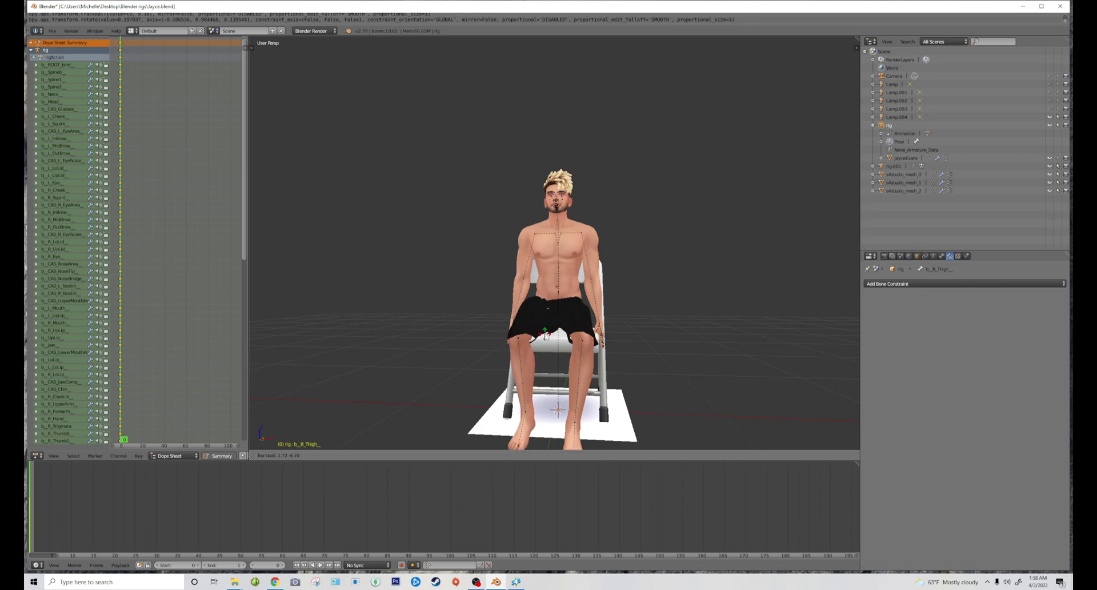
left_click(546, 336)
right_click(544, 380)
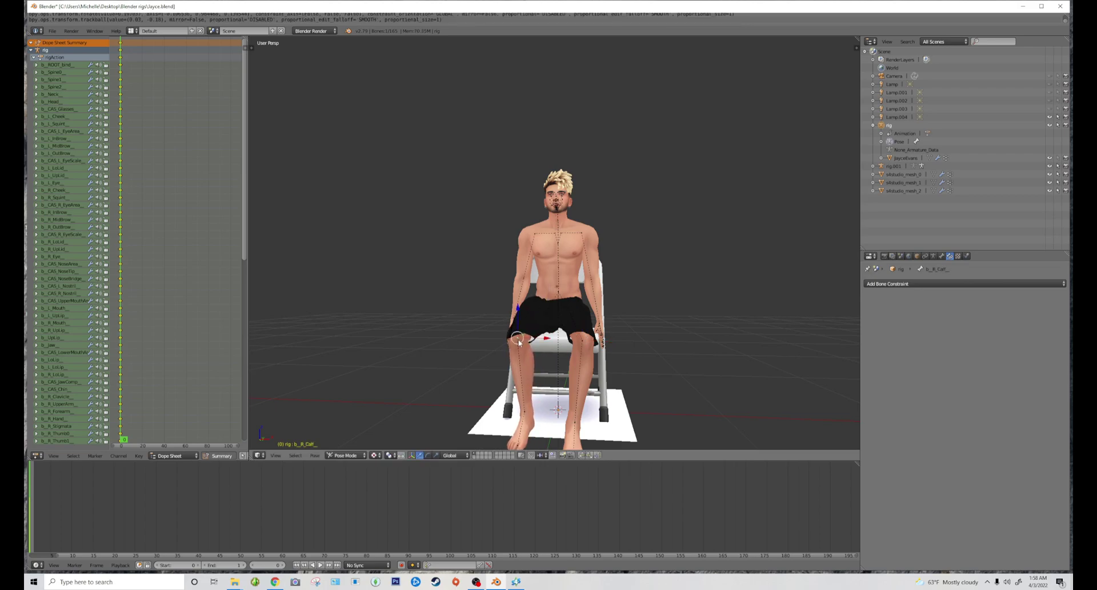
key("r")
left_click(548, 384)
Rotate b_Spine1 to bend the torso forward over the knees
scroll(556, 385, "down", 1)
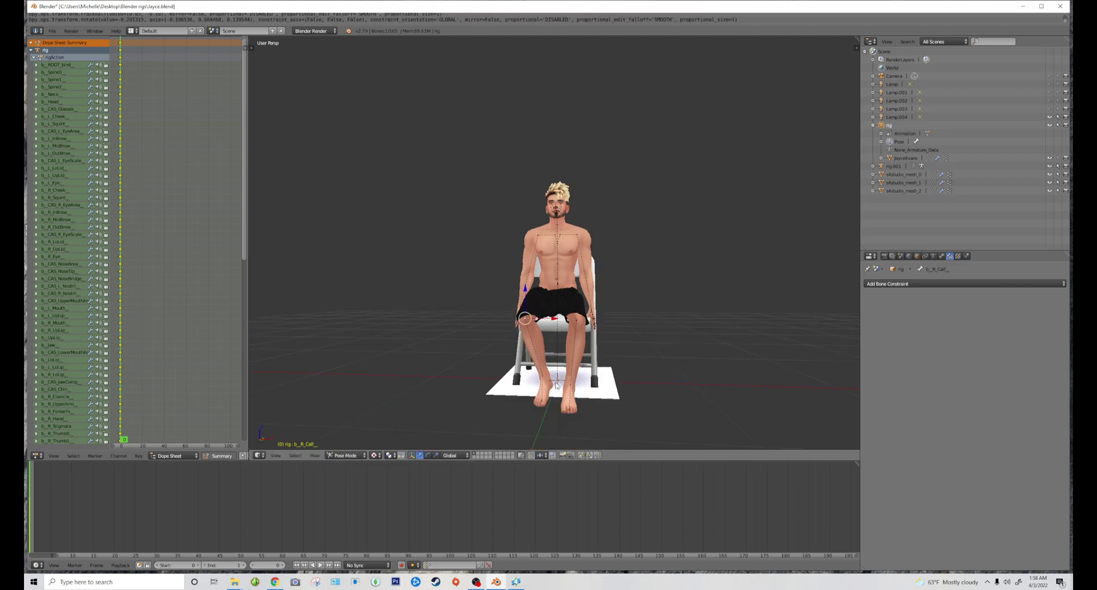
middle_click_drag(556, 384, 479, 375)
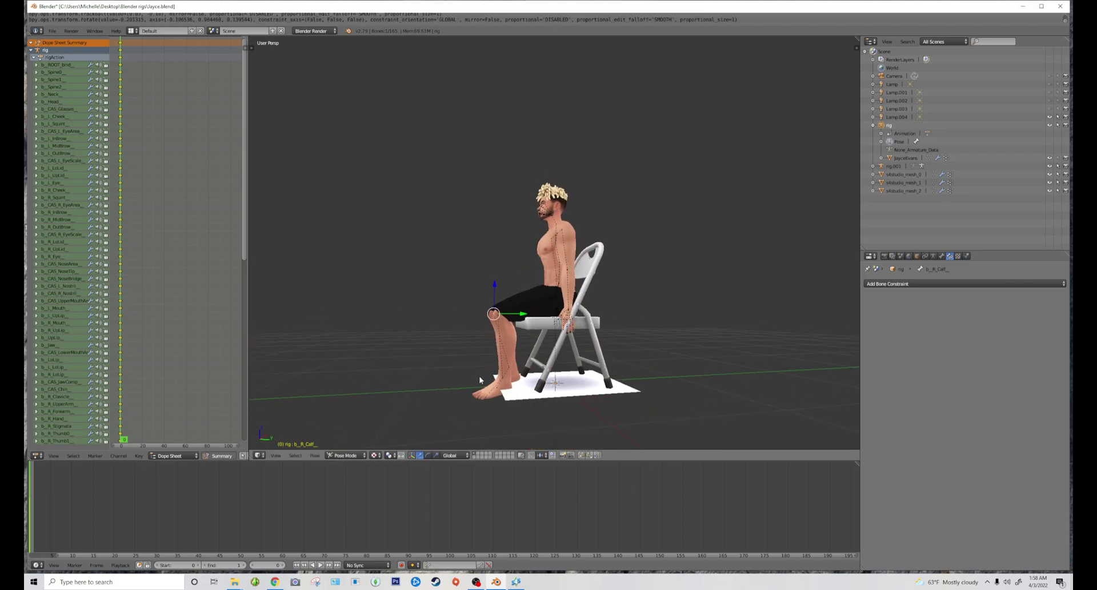
scroll(479, 375, "up", 1)
scroll(549, 321, "up", 2)
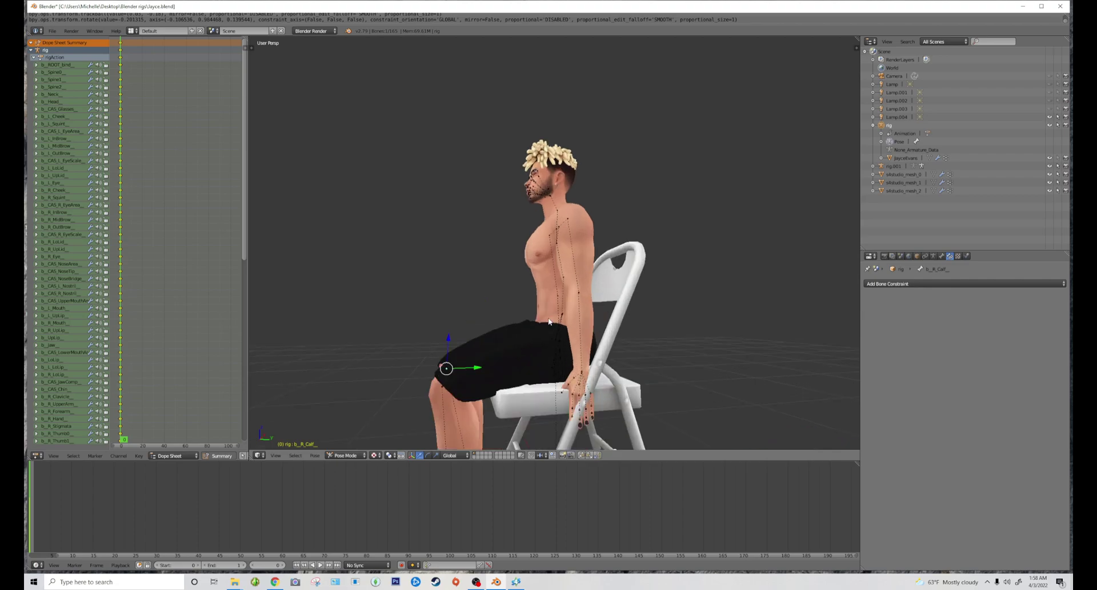
middle_click_drag(548, 321, 575, 293)
right_click(567, 275)
key("r")
left_click(574, 258)
Tip the head up to face forward using free trackball rotation
right_click(538, 221)
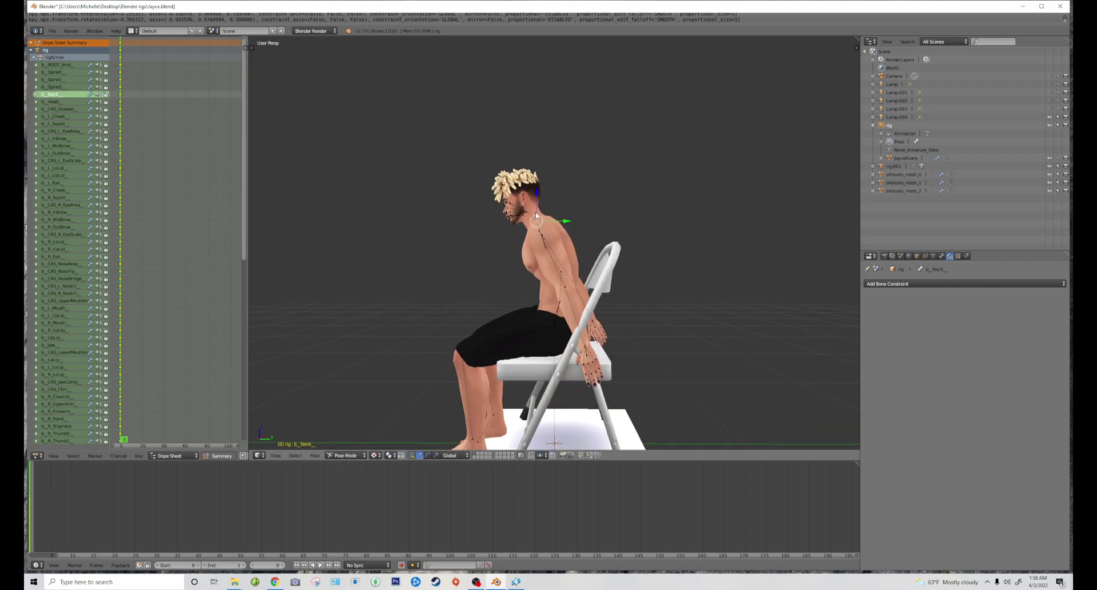
right_click(516, 221)
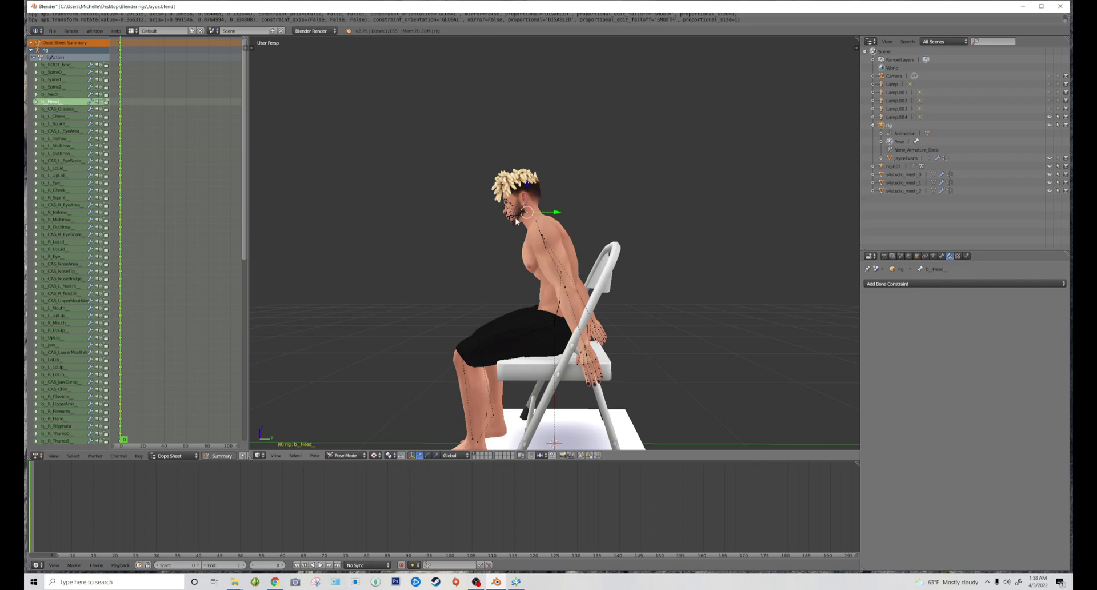
middle_click_drag(495, 279, 578, 276)
key("r")
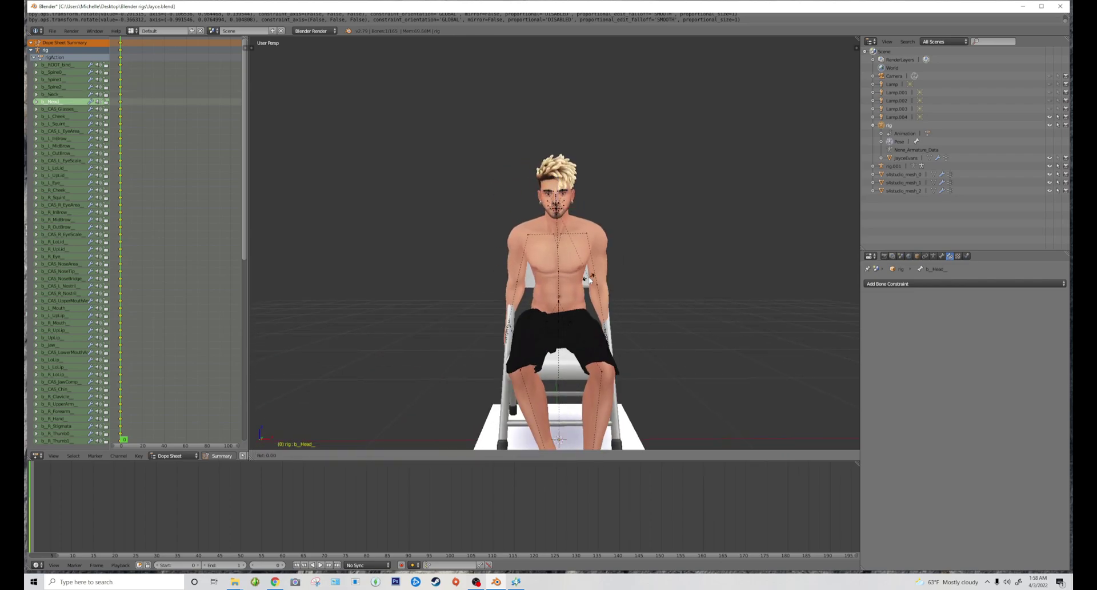
key("r")
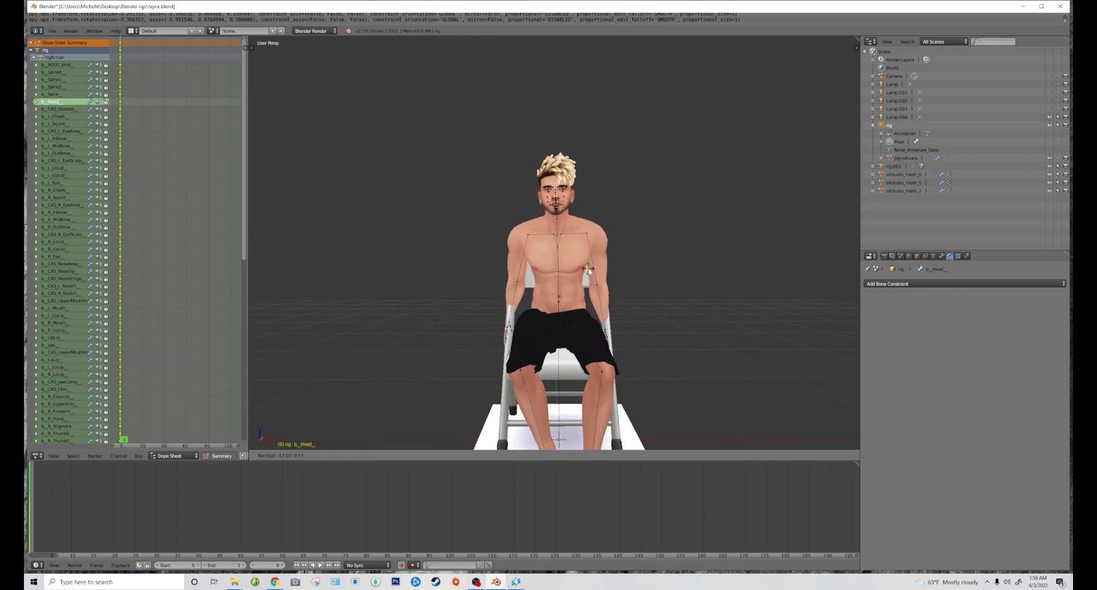
left_click(589, 273)
middle_click_drag(589, 273, 627, 257)
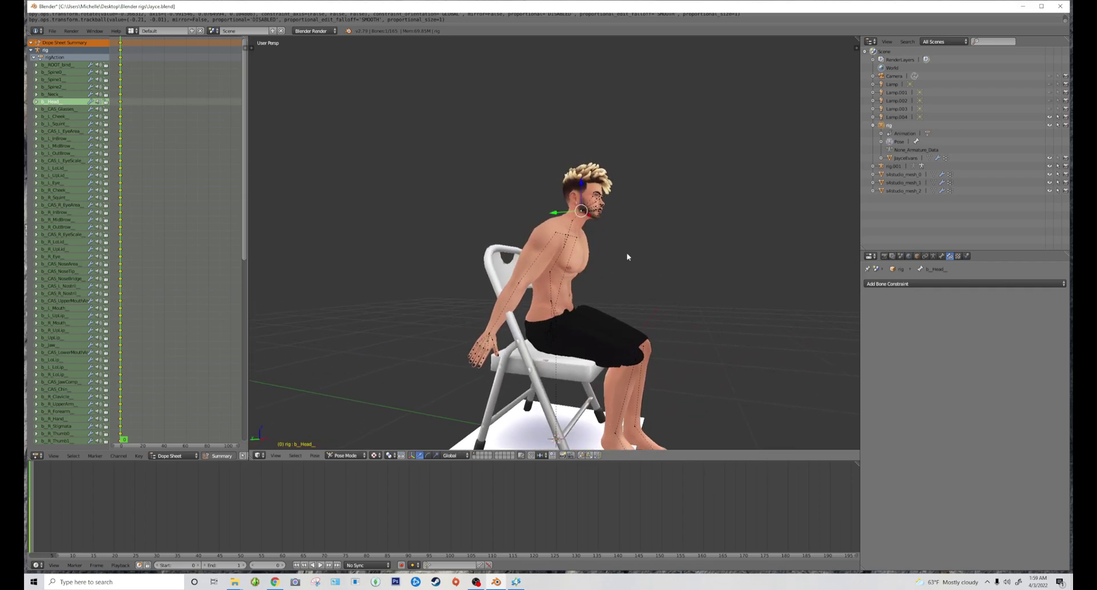
Swing the right upper arm b_R_UpperArm down toward the thigh
right_click(559, 235)
middle_click_drag(560, 234, 575, 273)
key("r")
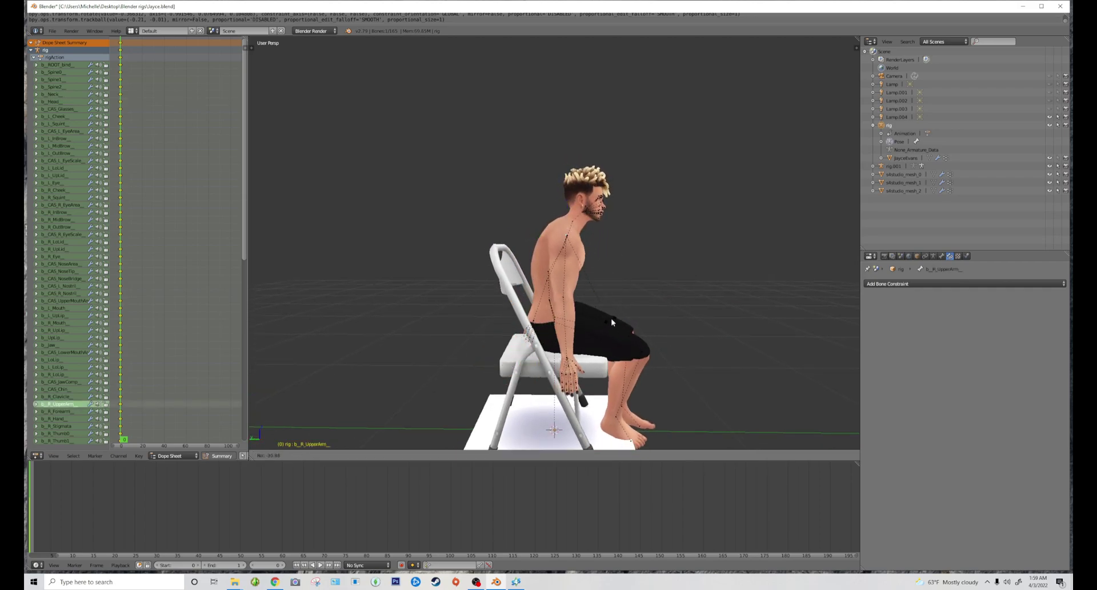
left_click(631, 307)
middle_click_drag(631, 307, 482, 321)
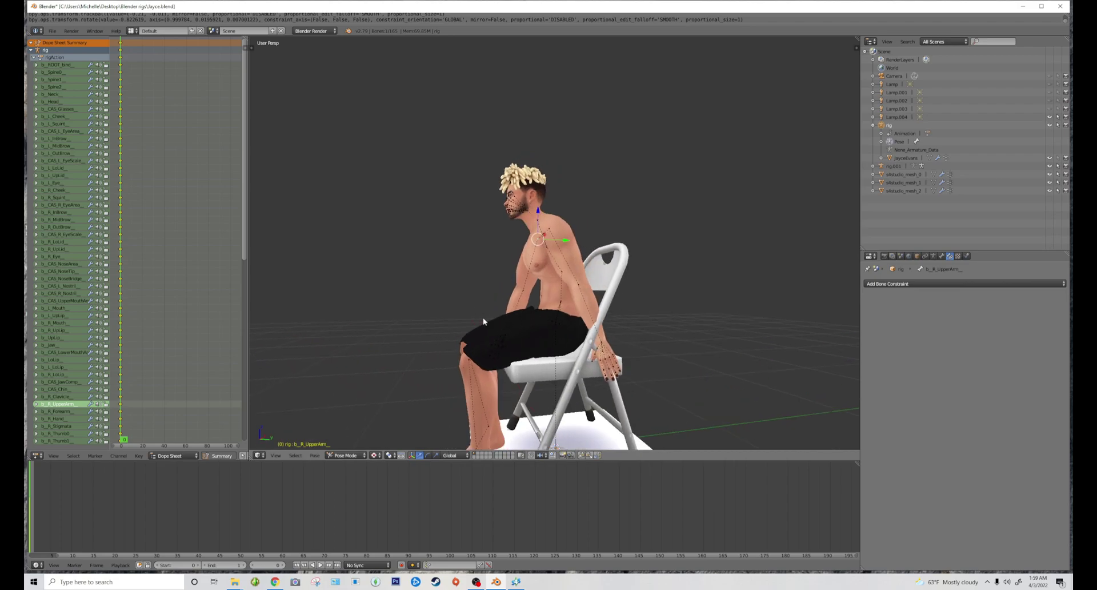
Rotate the left upper arm forward from side view and bend the left forearm onto the lap
right_click(553, 234)
middle_click_drag(605, 322, 577, 330)
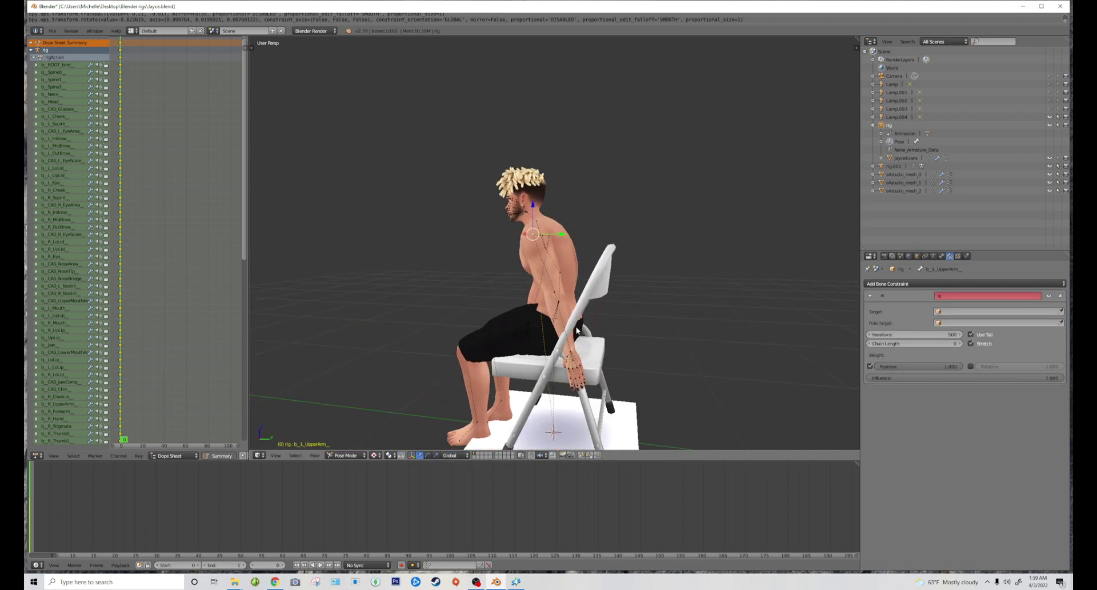
key("r")
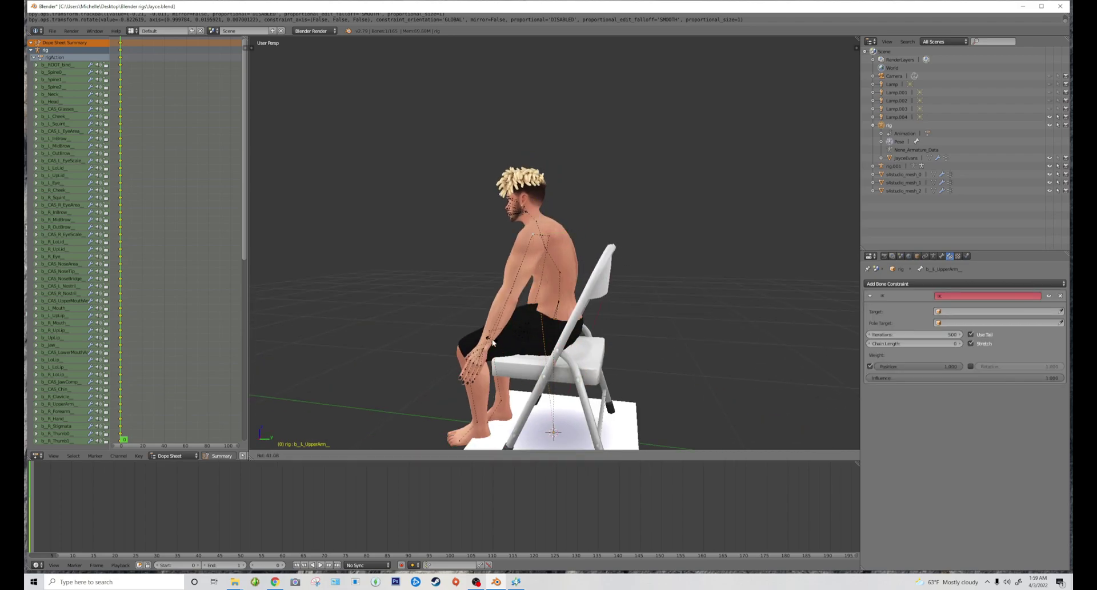
key("Escape")
key("KP_3")
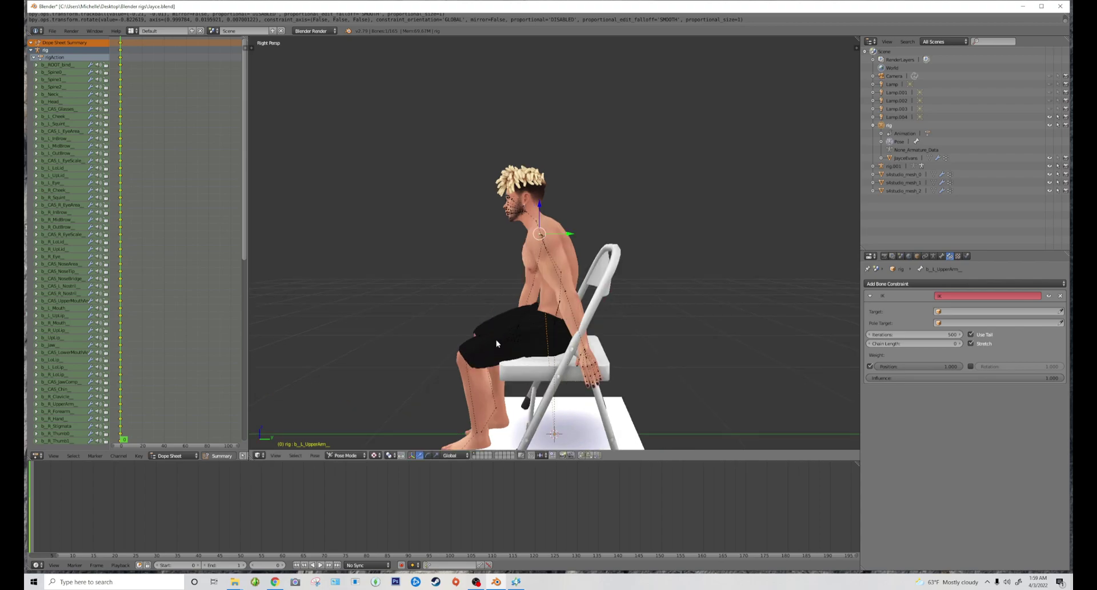
key("r")
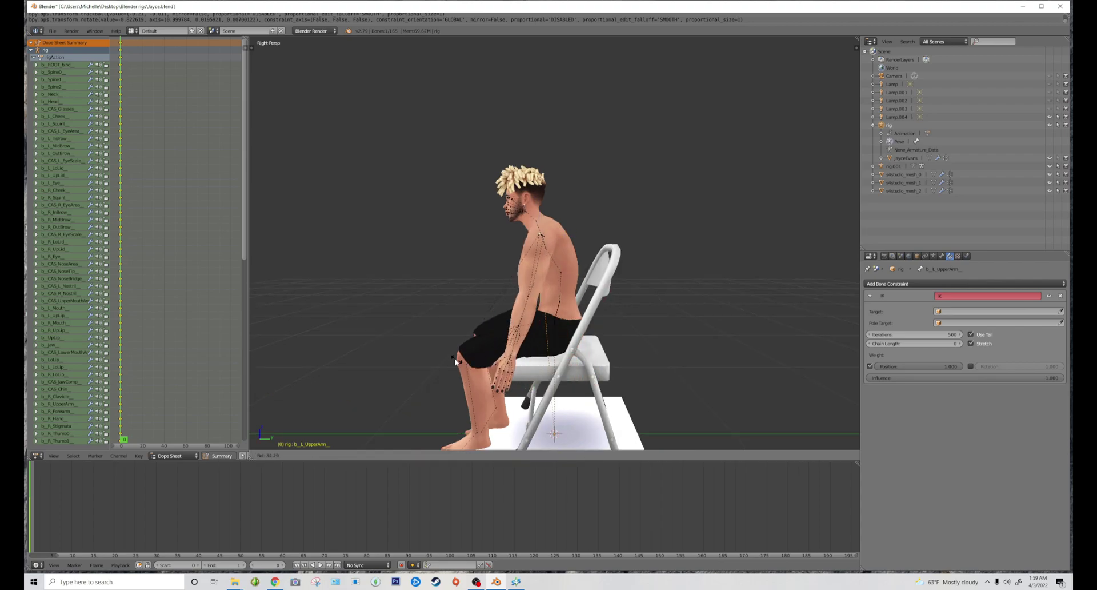
left_click(476, 350)
right_click(520, 300)
key("r")
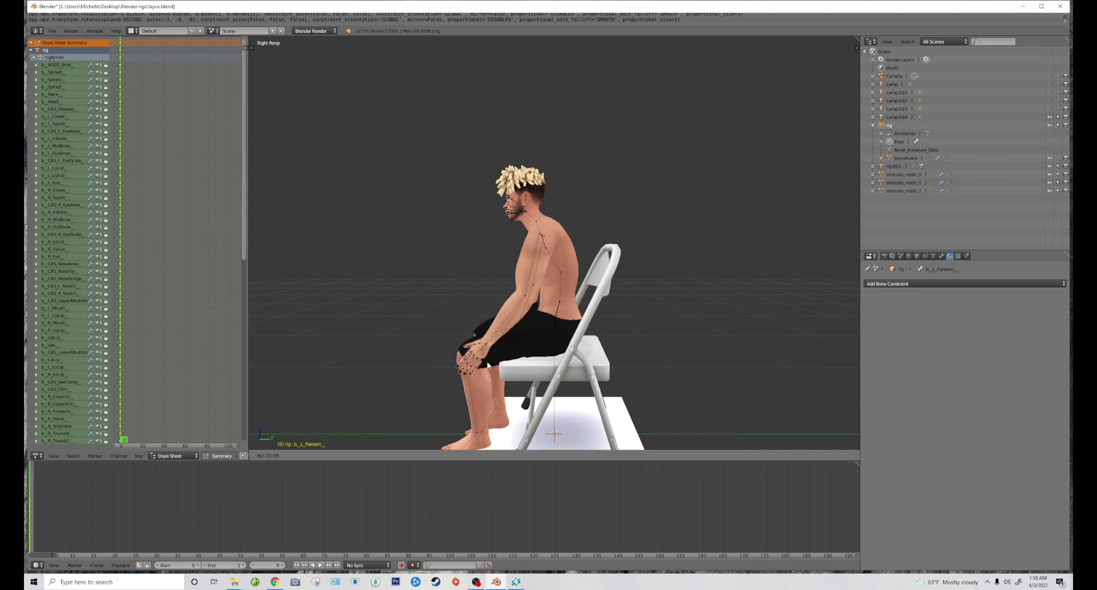
left_click(475, 338)
Adjust the right and left forearms so each hand rests on top of its thigh
middle_click_drag(484, 340, 621, 330)
right_click(569, 296)
key("r")
left_click(618, 296)
right_click(605, 294)
key("r")
key("r")
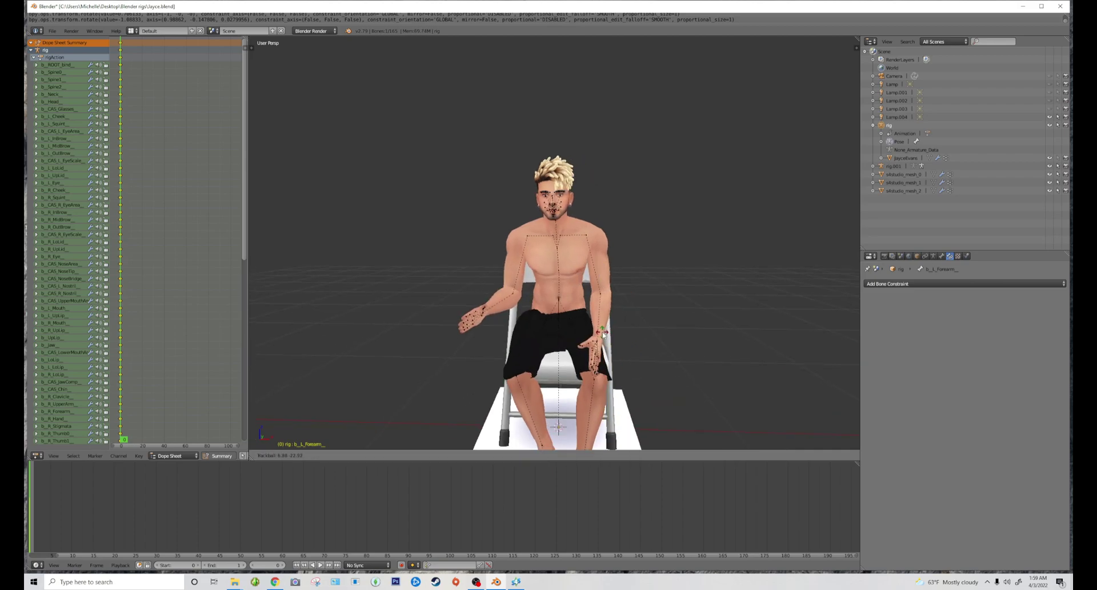
left_click(562, 321)
right_click(515, 295)
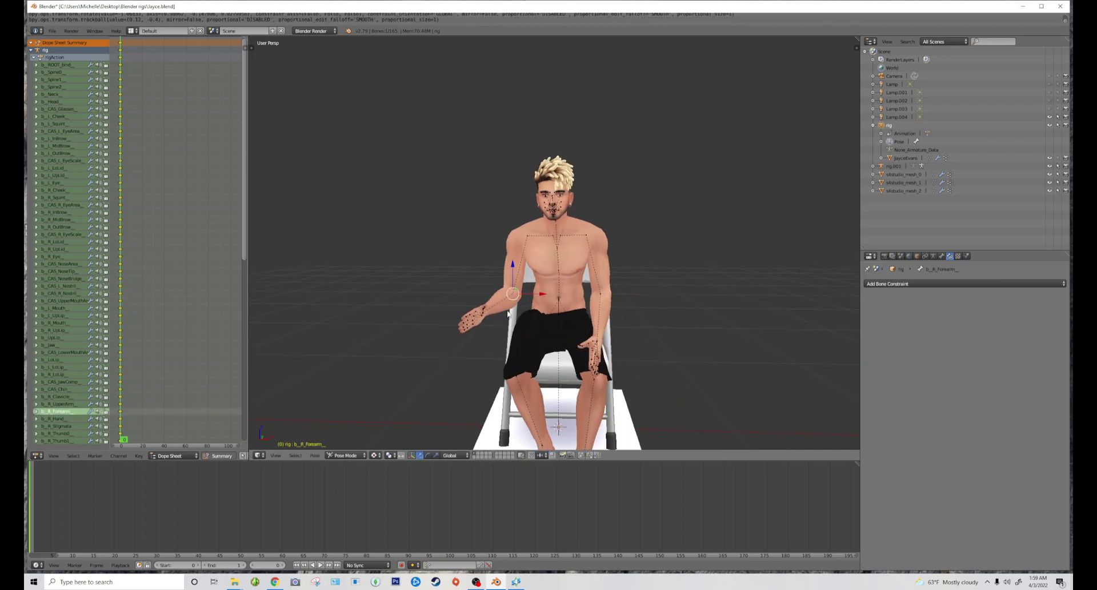
key("r")
key("r")
left_click(529, 330)
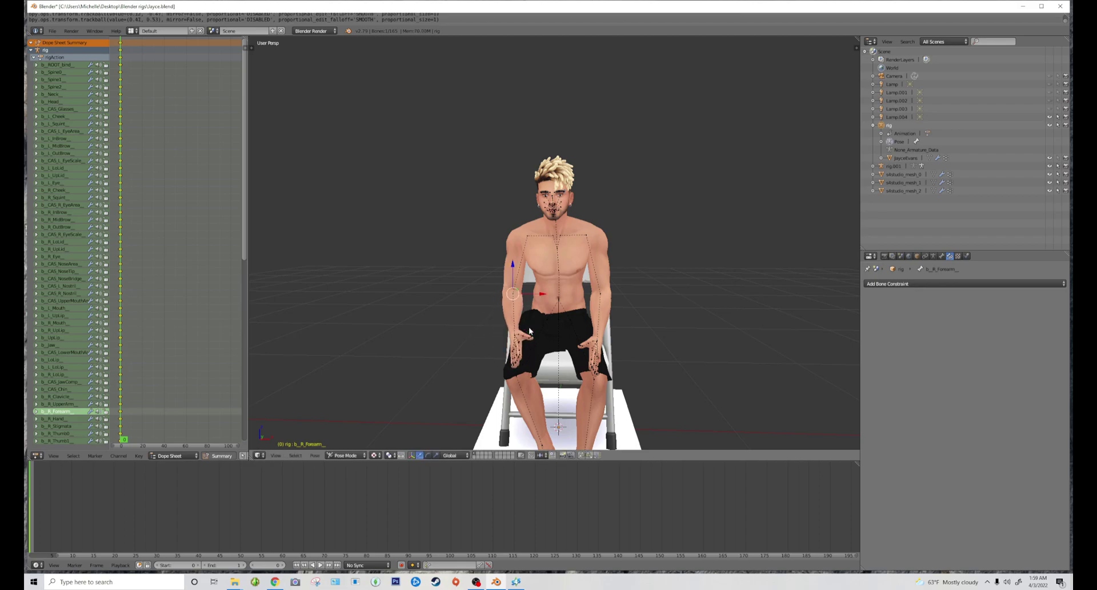
middle_click_drag(529, 330, 544, 296)
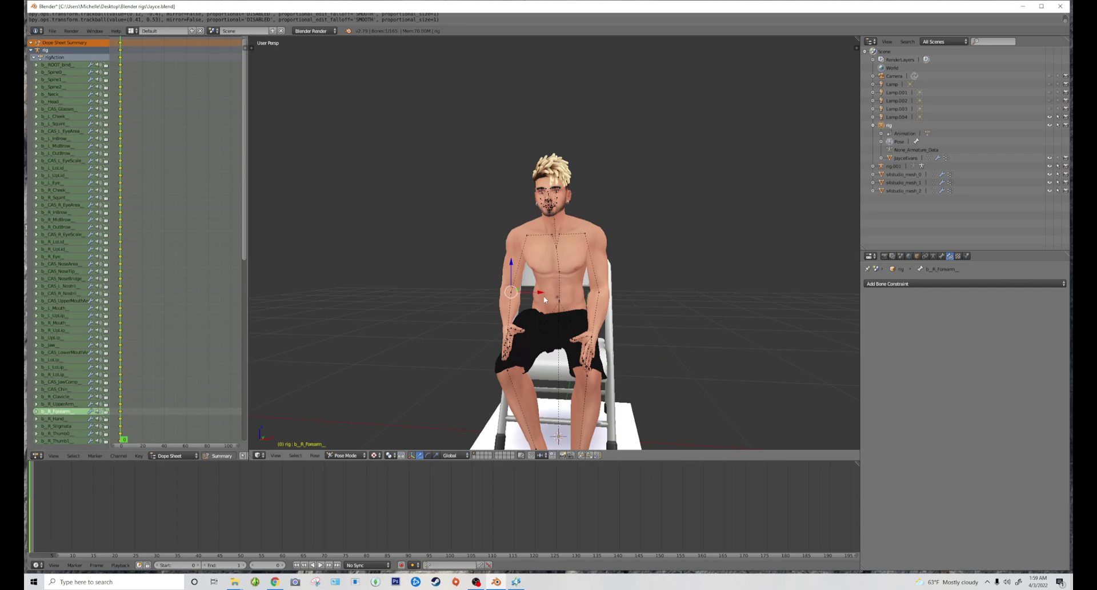
scroll(543, 296, "up", 2)
Rotate the upper spine bone b_Spine2 to tilt the torso on the chair
right_click(562, 282)
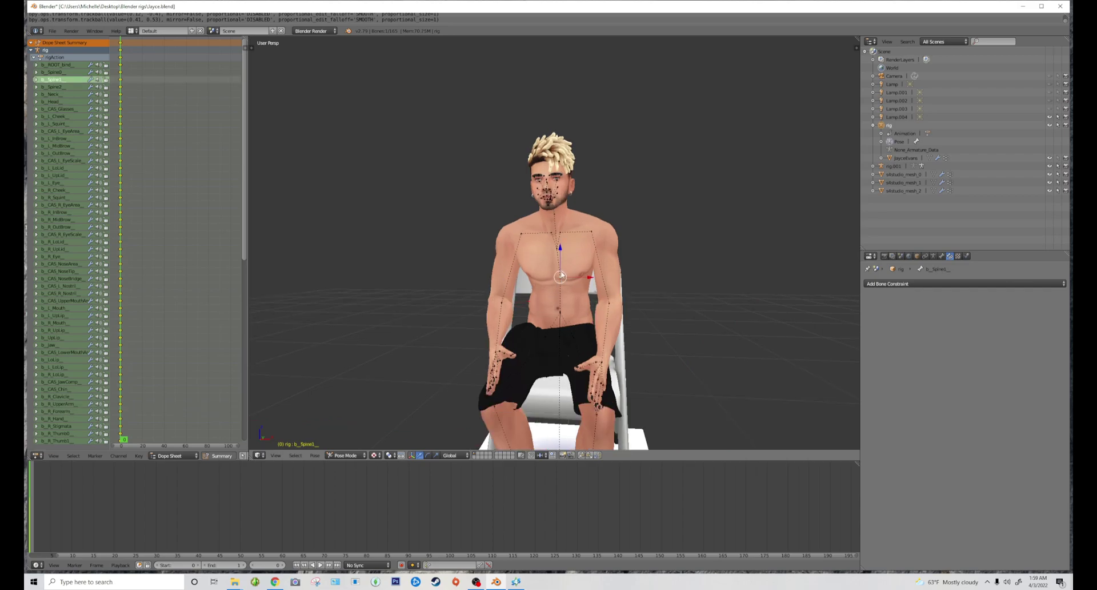
right_click(556, 255)
key("ctrl+z")
key("r")
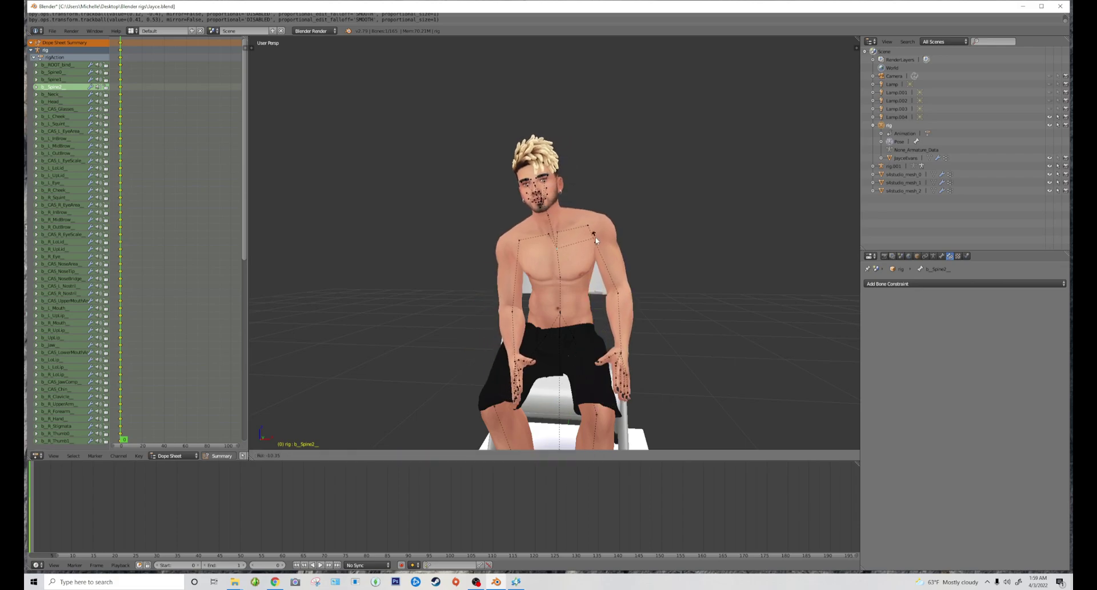
left_click(607, 251)
scroll(610, 257, "up", 2)
scroll(611, 257, "down", 5)
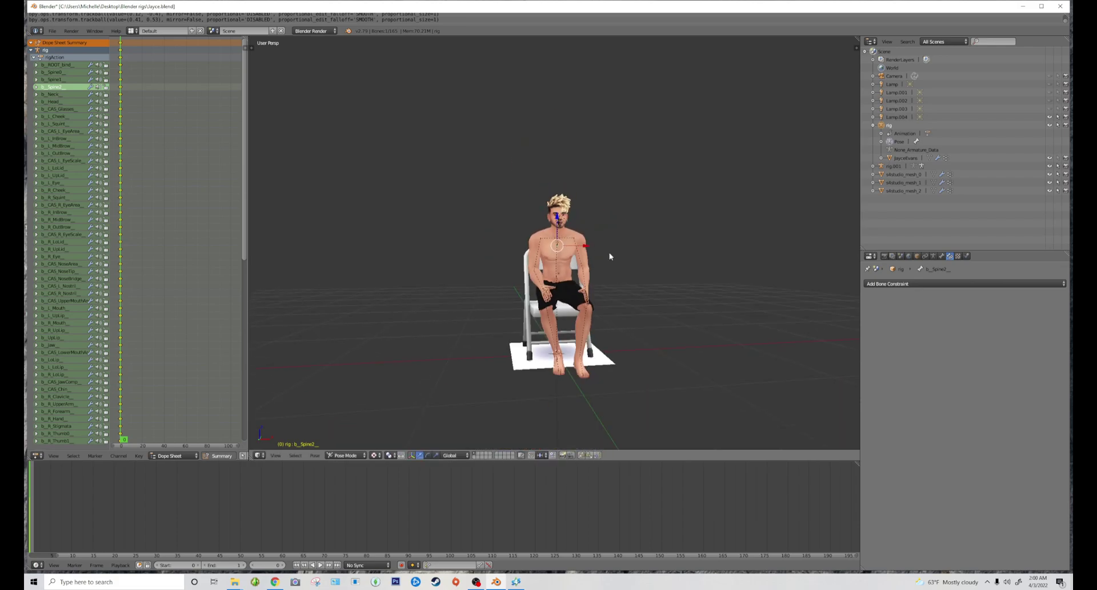
scroll(610, 257, "up", 4)
key("r")
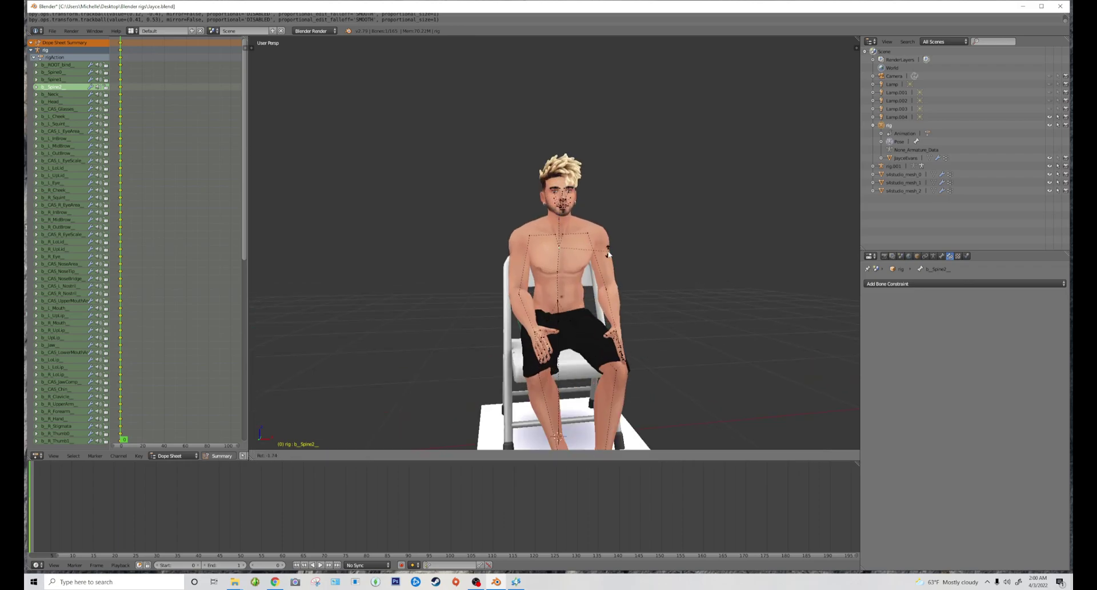
left_click(603, 251)
Bend the torso further with the lower spine b_Spine1 and select the right forearm bone
key("bracketleft")
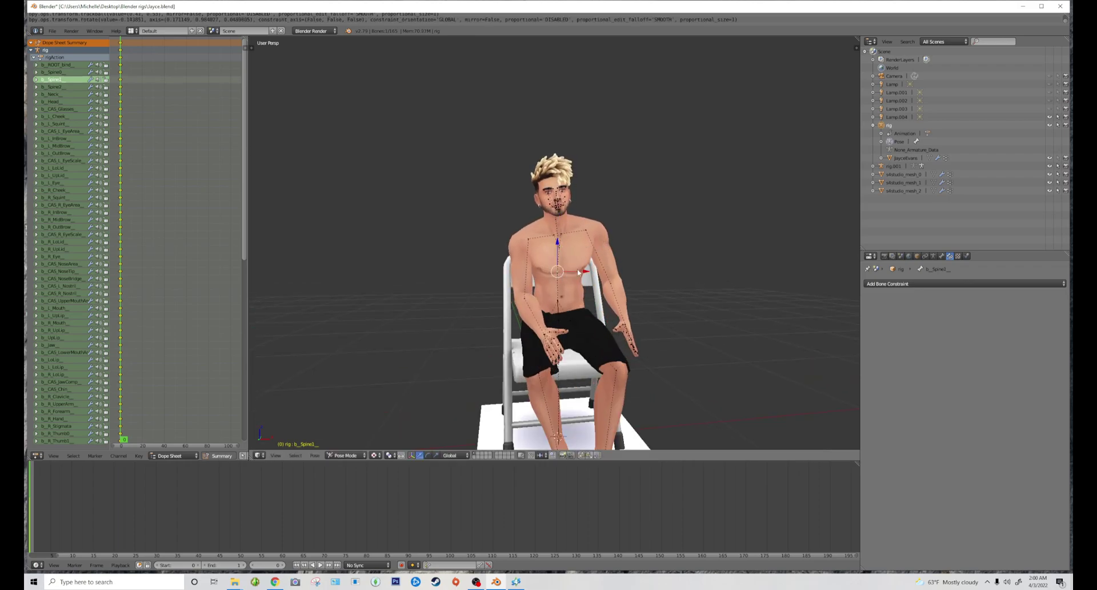
key("r")
left_click(609, 252)
middle_click_drag(609, 253, 654, 250)
left_click(570, 303)
middle_click_drag(571, 304, 572, 302)
Lift the right forearm upward in several trackball rotations from the front view
key("r")
key("r")
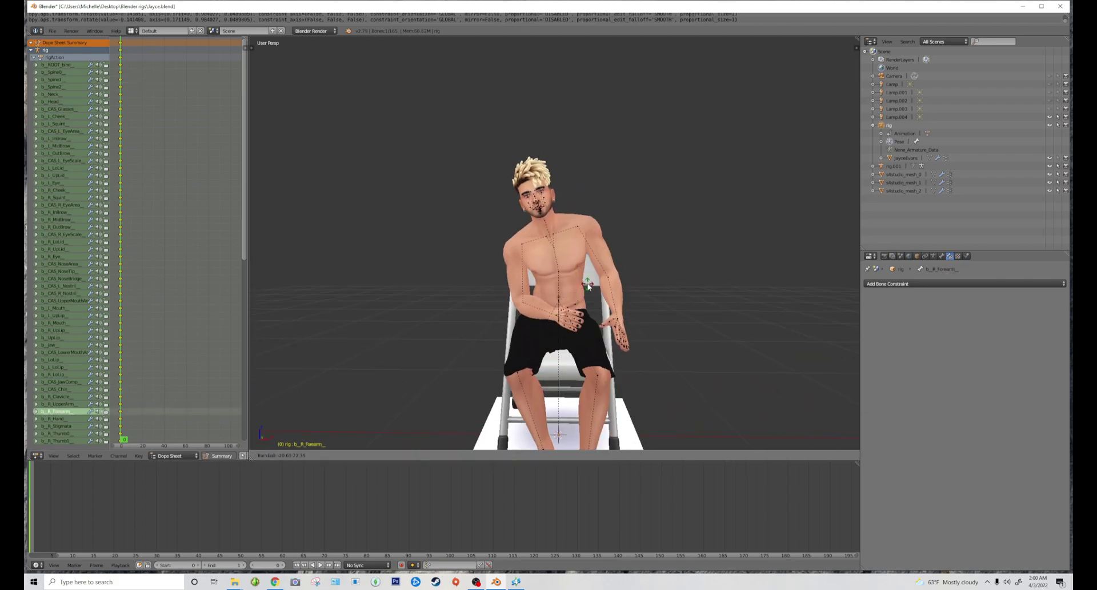
left_click(588, 284)
key("r")
left_click(591, 280)
key("r")
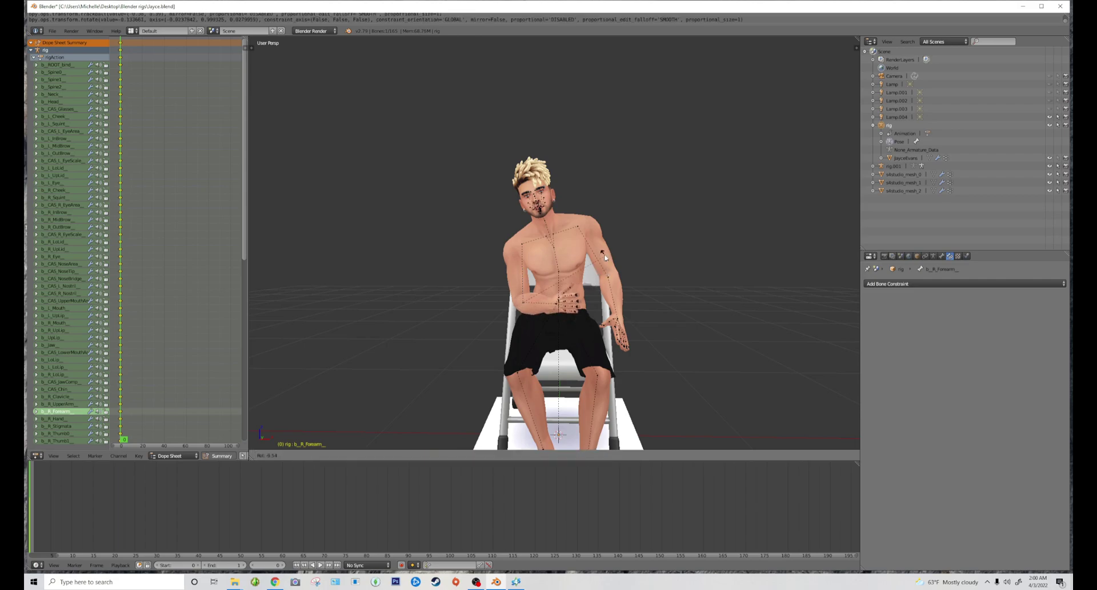
left_click(605, 258)
scroll(594, 252, "up", 2)
Keep raising the right forearm, checking its angle from the side and front
key("r")
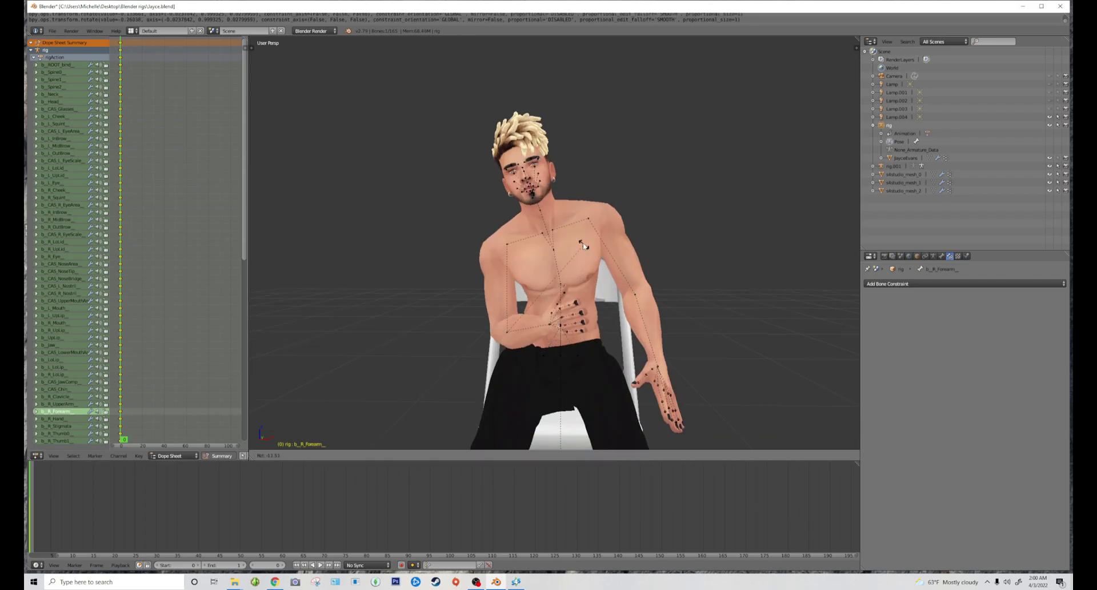
left_click(583, 246)
middle_click_drag(583, 246, 638, 297)
key("r")
key("r")
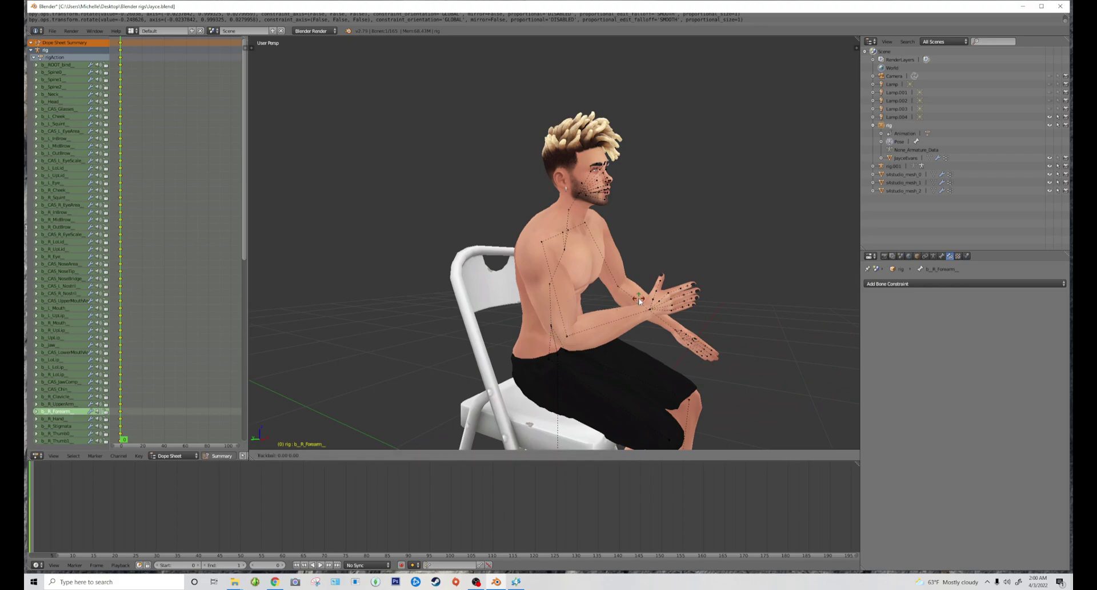
left_click(661, 270)
key("r")
left_click(602, 242)
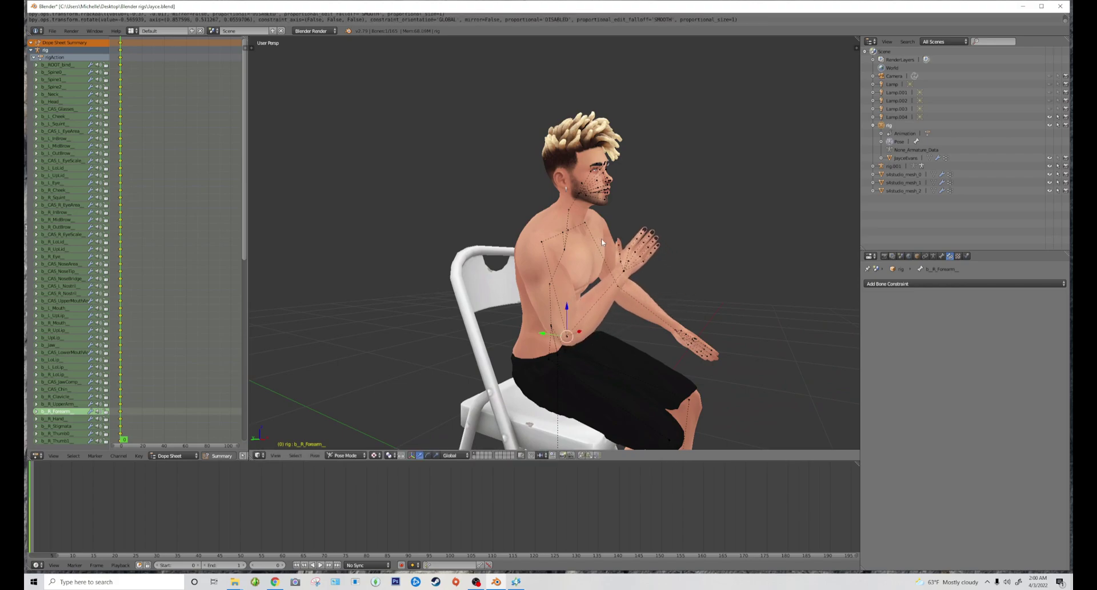
mouse_move(601, 239)
middle_mouse_down()
mouse_move(611, 273)
mouse_move(597, 269)
mouse_move(653, 251)
mouse_move(579, 257)
mouse_move(616, 249)
middle_mouse_up()
key("r")
left_click(572, 257)
Turn the forearm and hand toward the face until the hand reaches the chin
key("r")
key("r")
left_click(630, 258)
key("r")
left_click(642, 249)
key("r")
left_click(579, 256)
key("r")
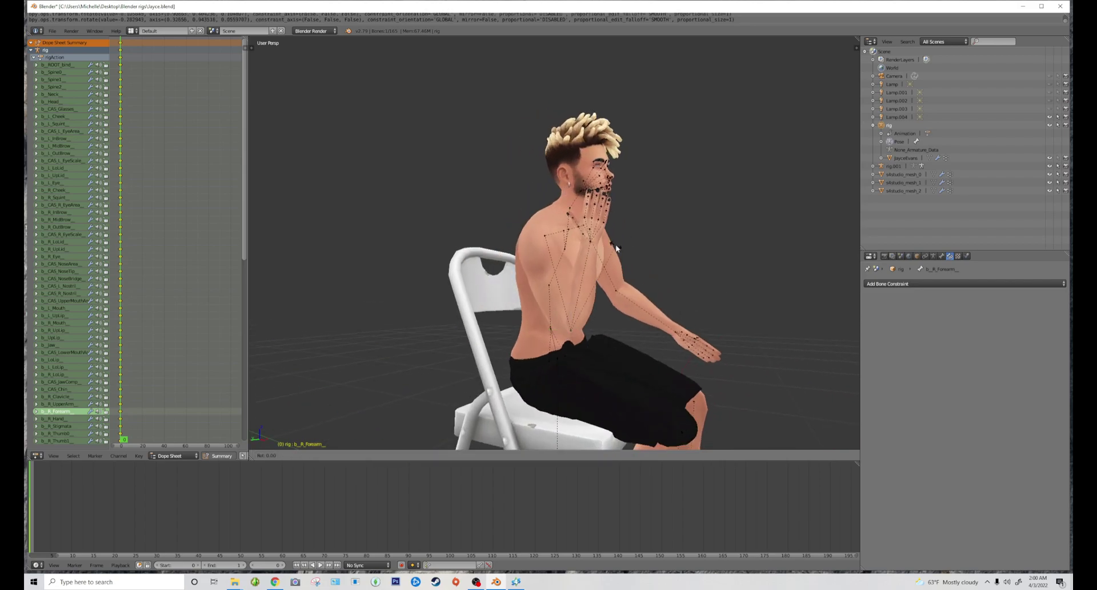
key("r")
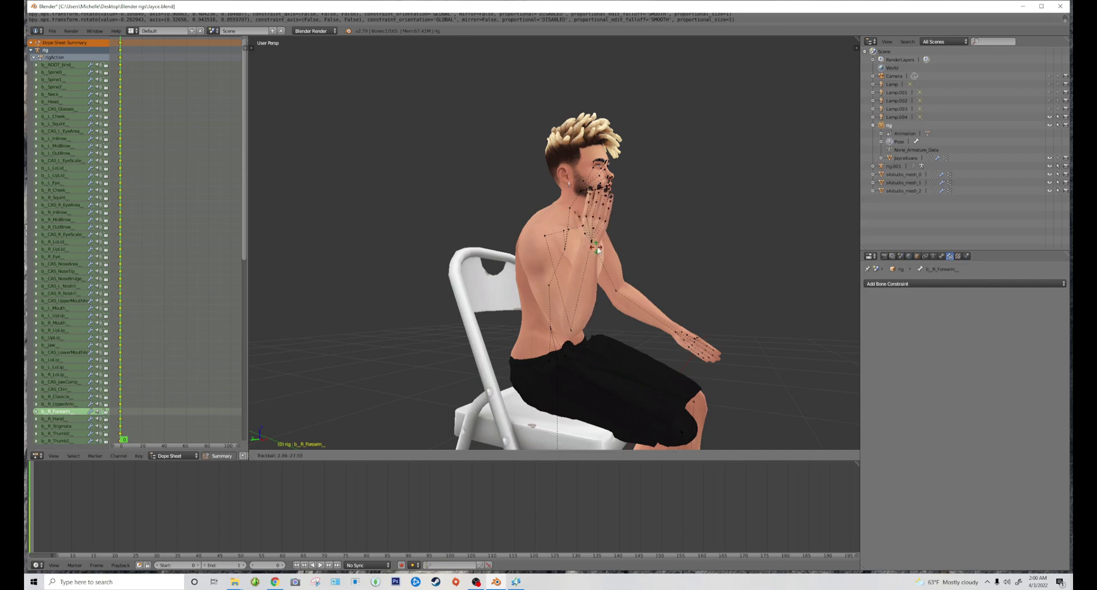
left_click(622, 228)
middle_click_drag(622, 229, 552, 334)
key("r")
left_click(582, 260)
Rotate the lower spine bone b_Spine0 to lean the upper body forward
right_click(564, 342)
right_click(563, 342)
key("r")
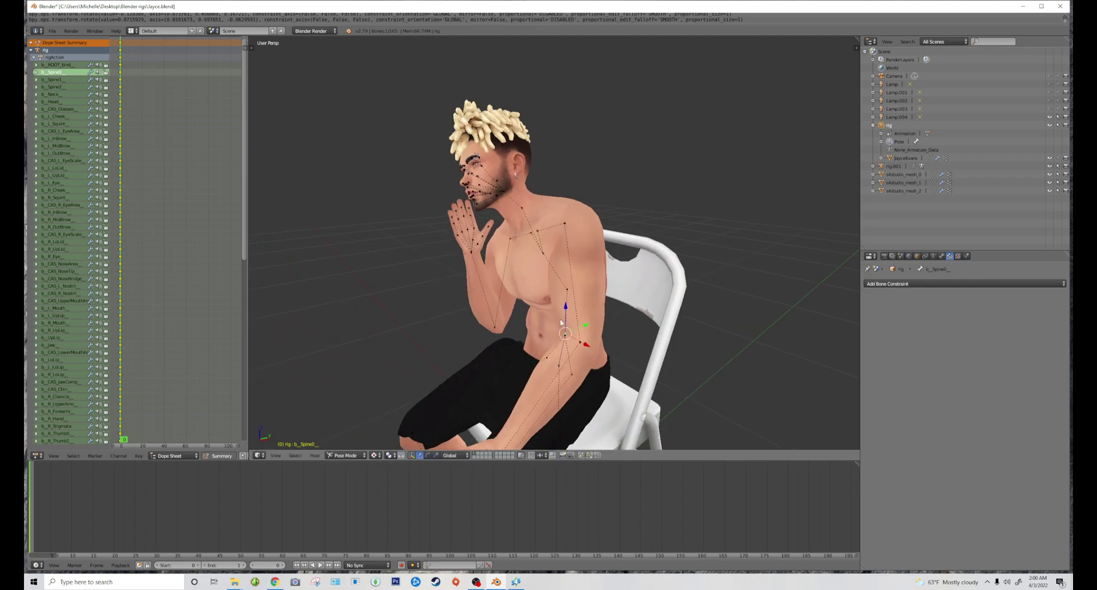
left_click(566, 249)
middle_click_drag(566, 249, 625, 256)
key("r")
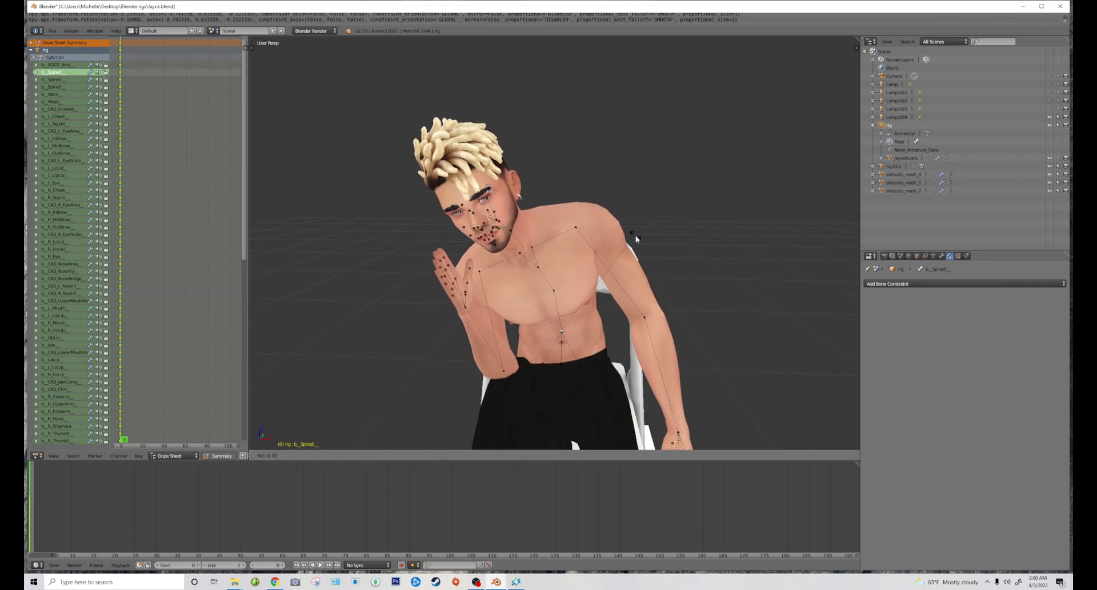
left_click(638, 235)
middle_click_drag(638, 235, 642, 236)
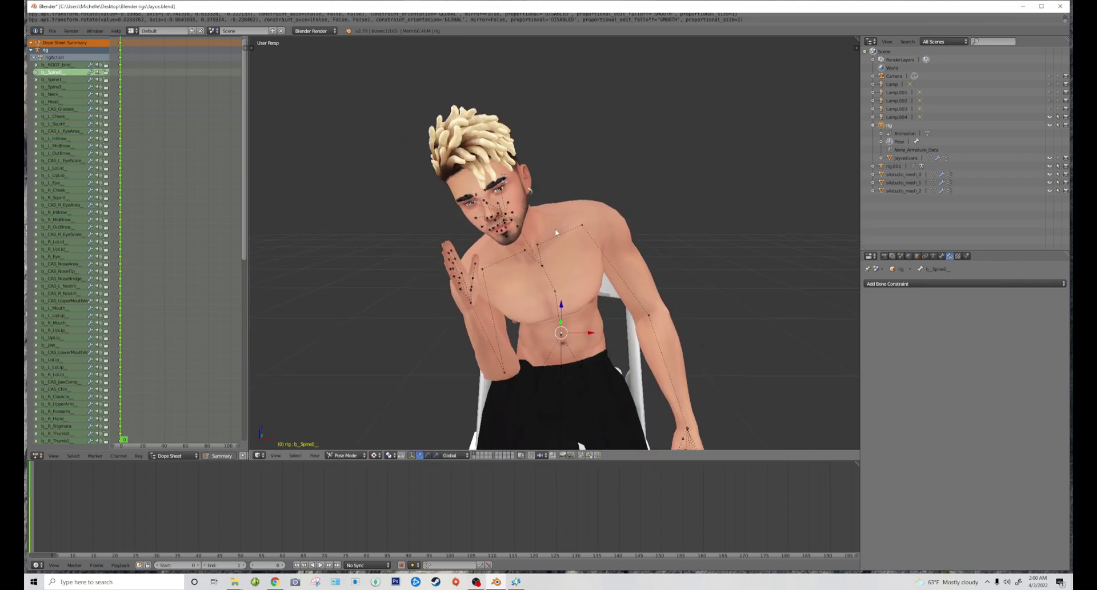
Rotate the neck bone to tilt the head forward
right_click(516, 230)
key("r")
key("r")
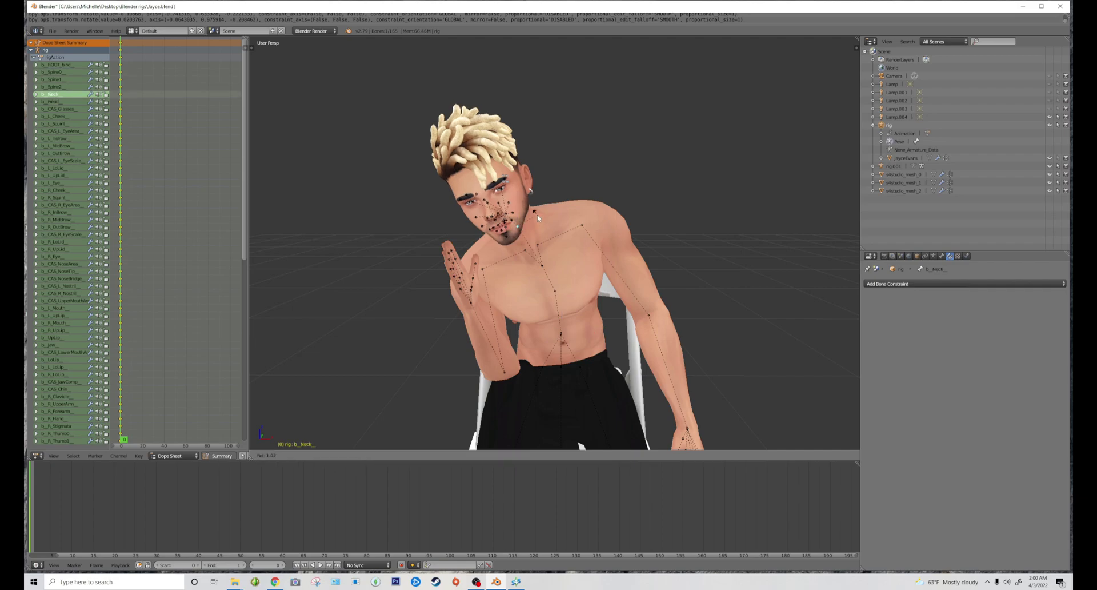
left_click(543, 214)
middle_click_drag(572, 240, 639, 206)
Re-adjust the right forearm to reposition the raised right hand
right_click(598, 344)
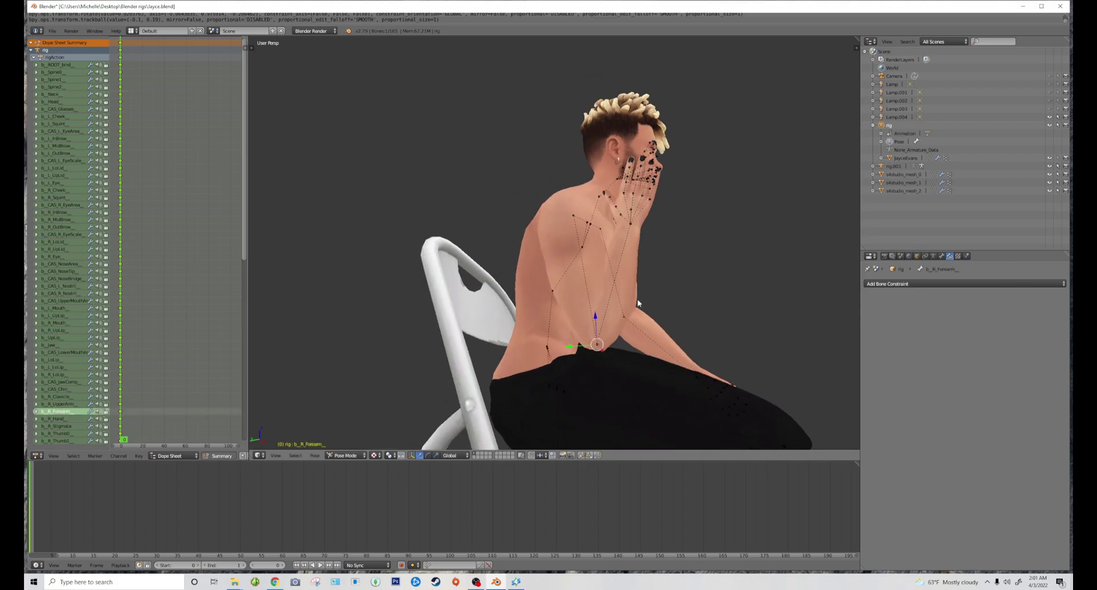
middle_click_drag(638, 303, 574, 284)
key("r")
left_click(620, 292)
key("r")
left_click(646, 281)
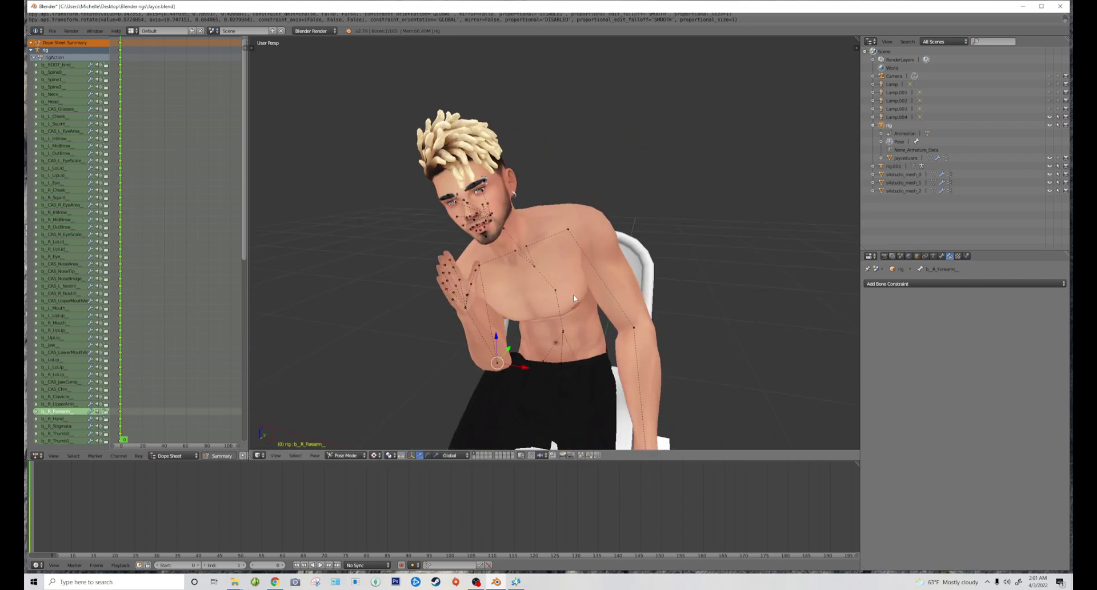
Freely rotate the chest bone b_Spine2 to tilt the chest
right_click(535, 267)
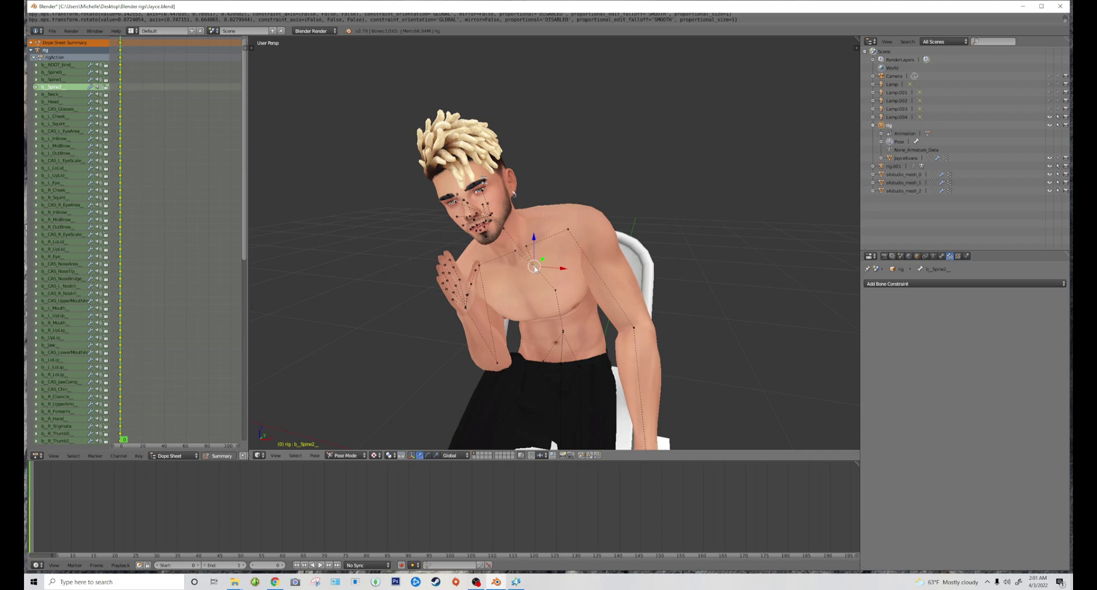
key("r")
key("r")
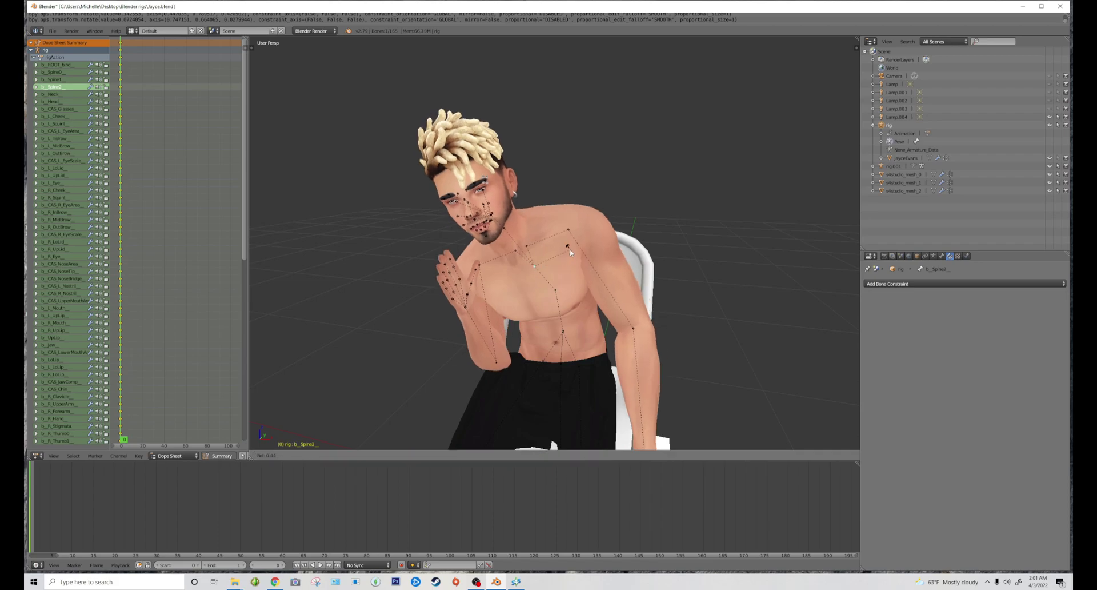
left_click(571, 251)
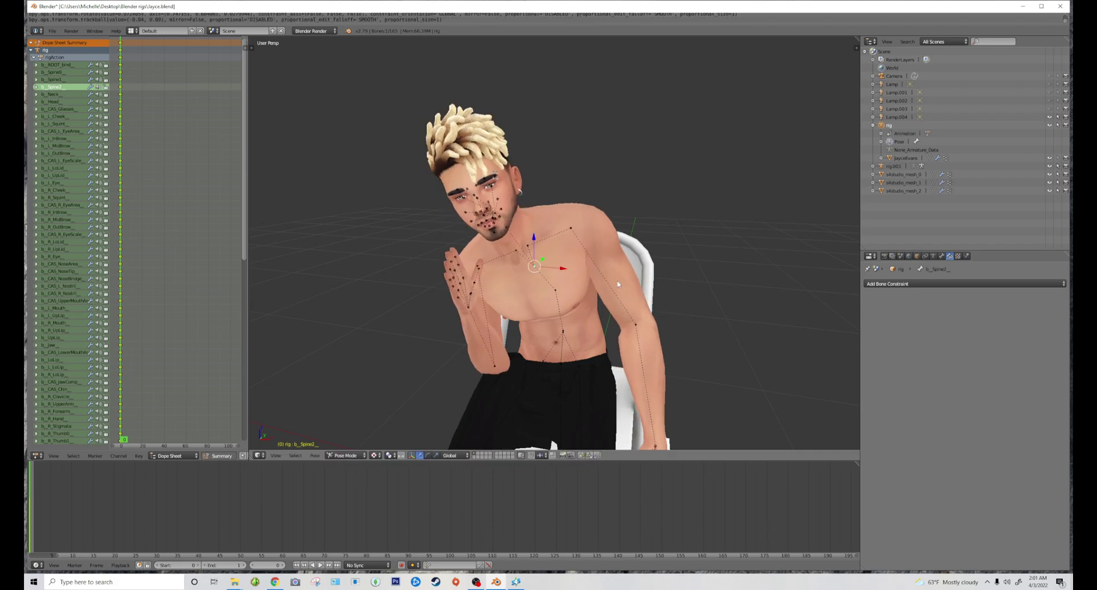
Rotate the left upper arm and left collarbone downward
right_click(574, 230)
key("r")
left_click(633, 307)
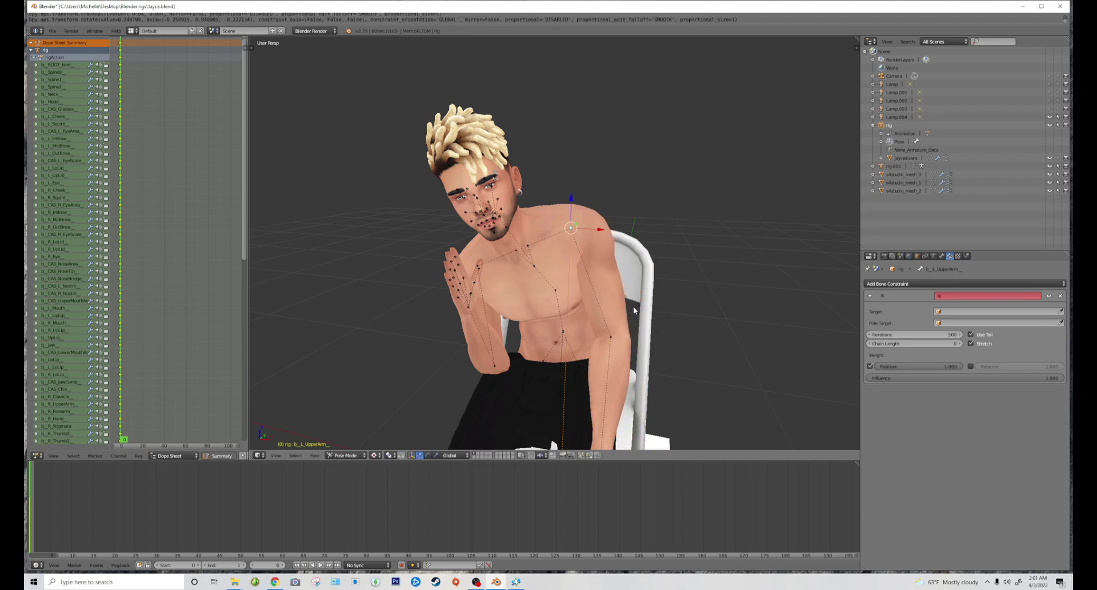
middle_click_drag(634, 307, 623, 334)
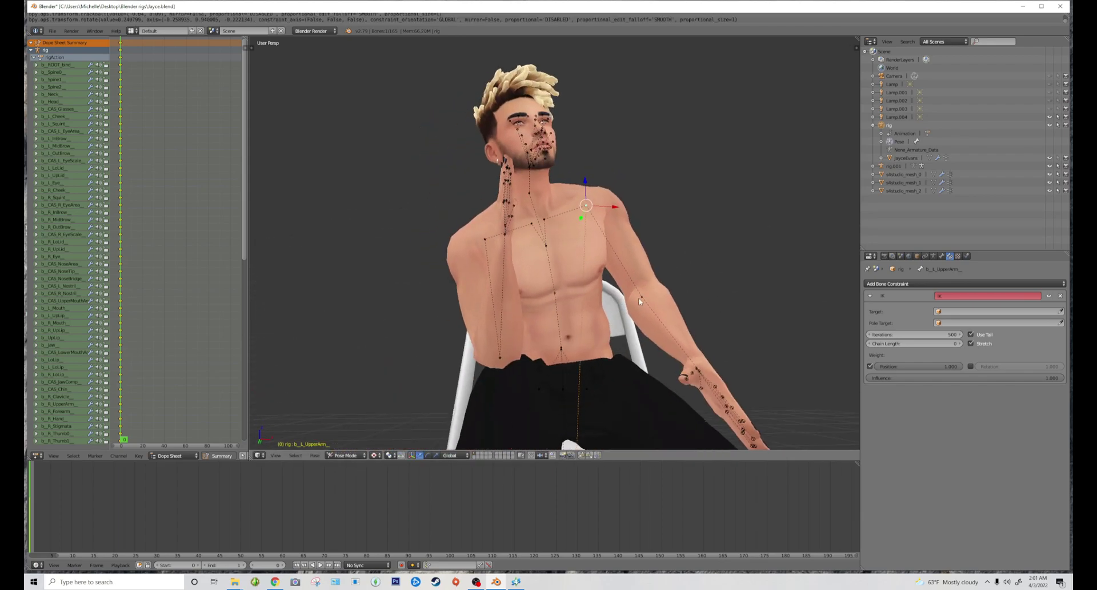
right_click(546, 226)
middle_click_drag(545, 226, 585, 274)
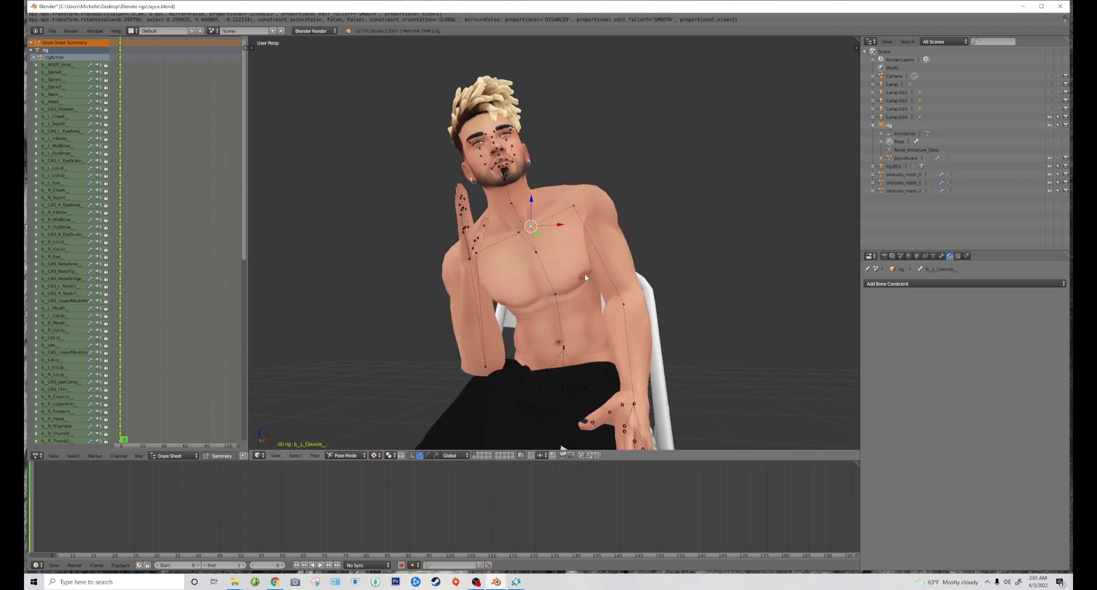
key("r")
left_click(581, 286)
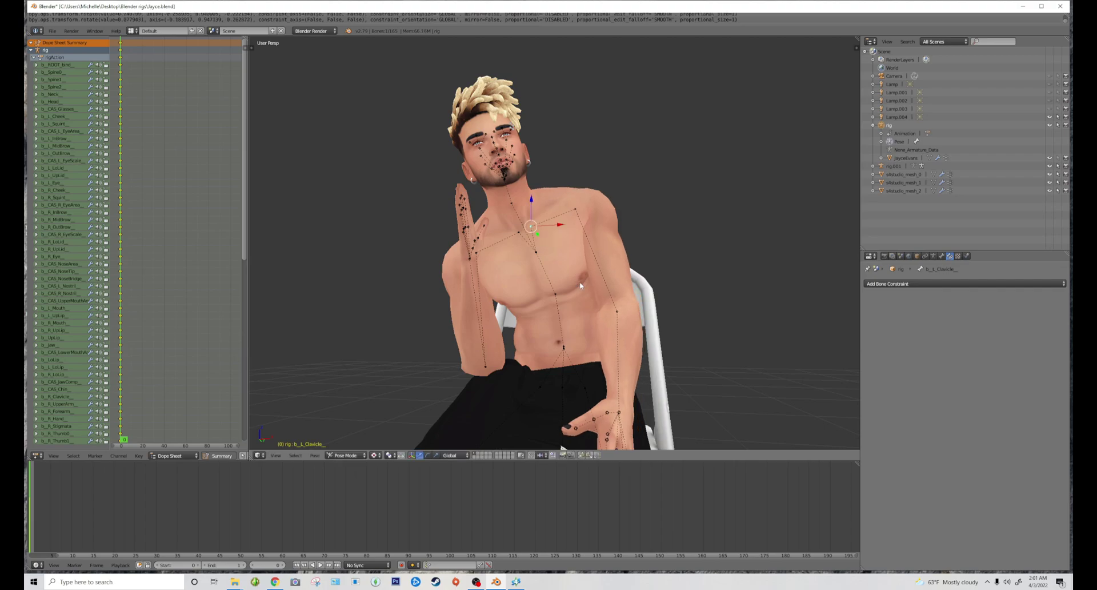
Rotate the left upper arm further down toward the lap
right_click(571, 215)
middle_click_drag(571, 215, 661, 280)
key("r")
left_click(656, 285)
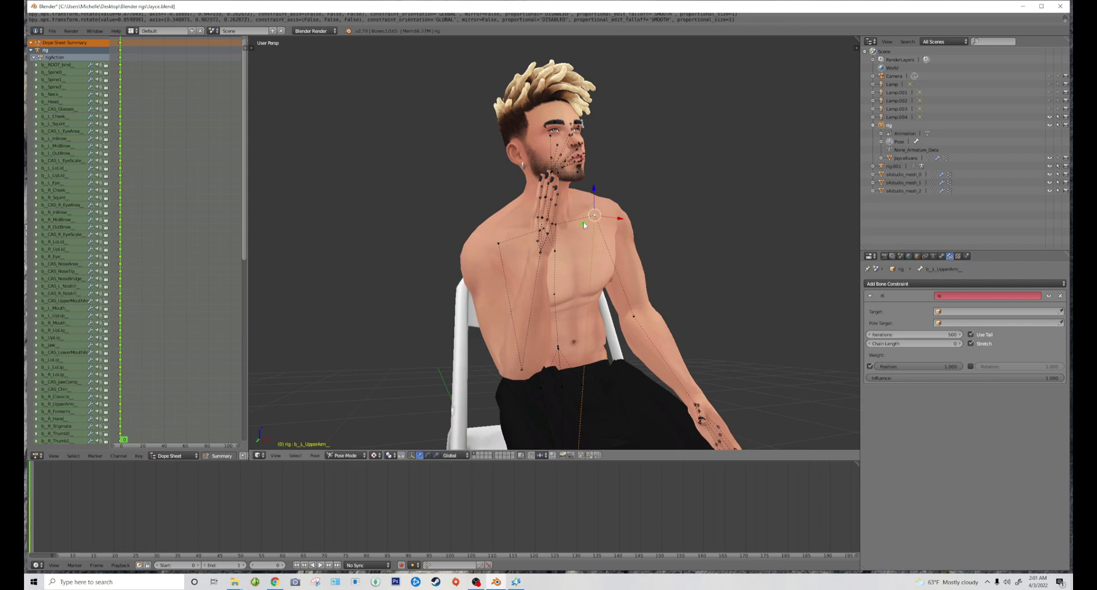
Orbit around the figure to inspect the pose and select a right-hand finger bone
middle_click_drag(585, 226, 553, 246)
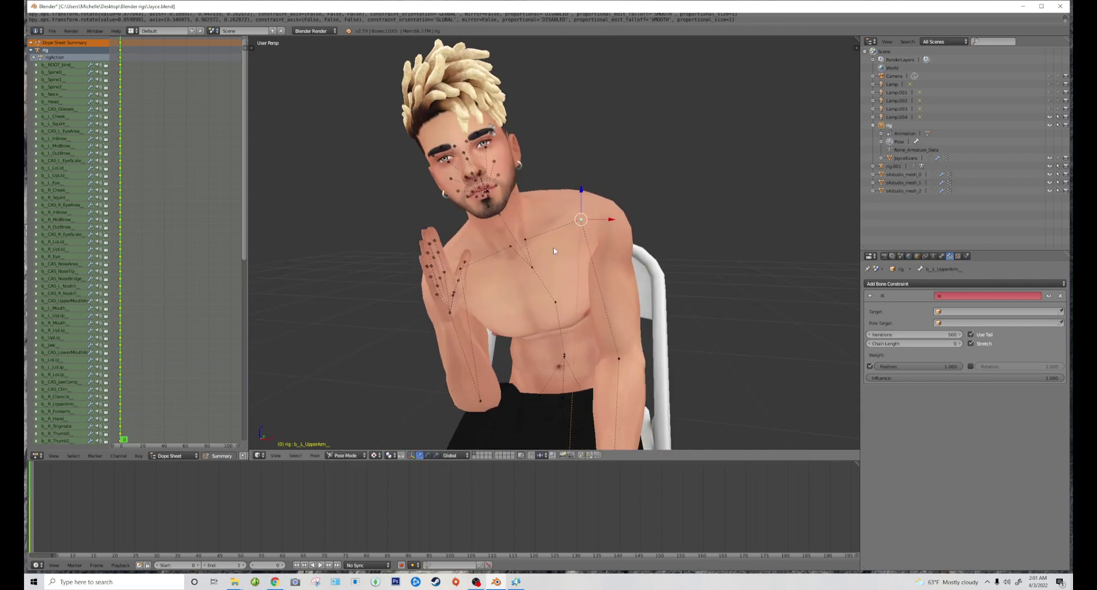
scroll(553, 247, "up", 2)
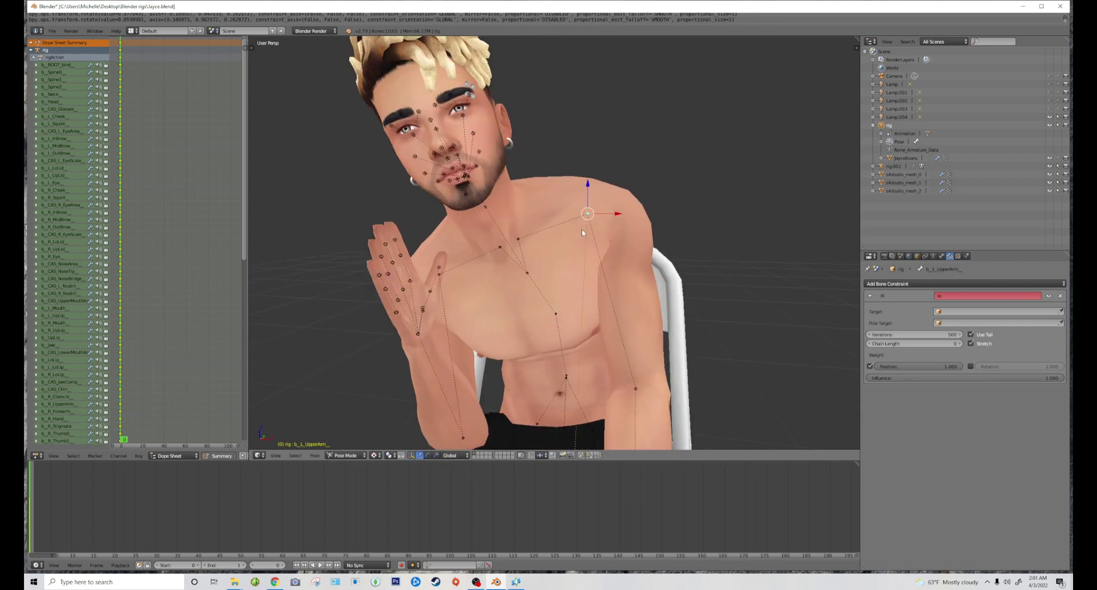
middle_click_drag(581, 232, 444, 277)
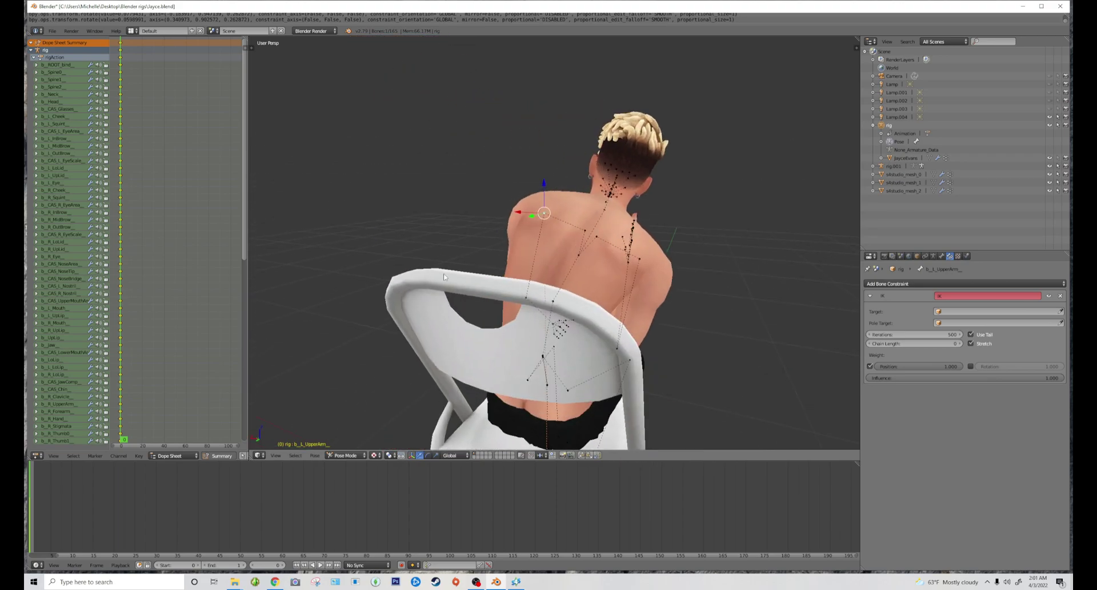
middle_click_drag(632, 427, 434, 266)
scroll(434, 266, "up", 3)
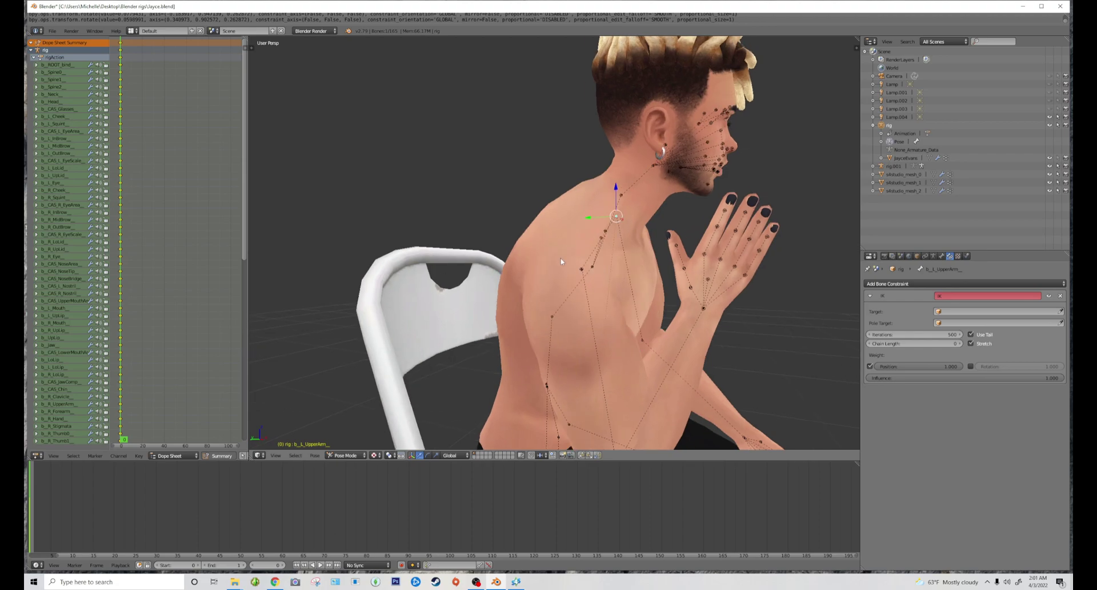
middle_click_drag(561, 261, 427, 299)
right_click(426, 299)
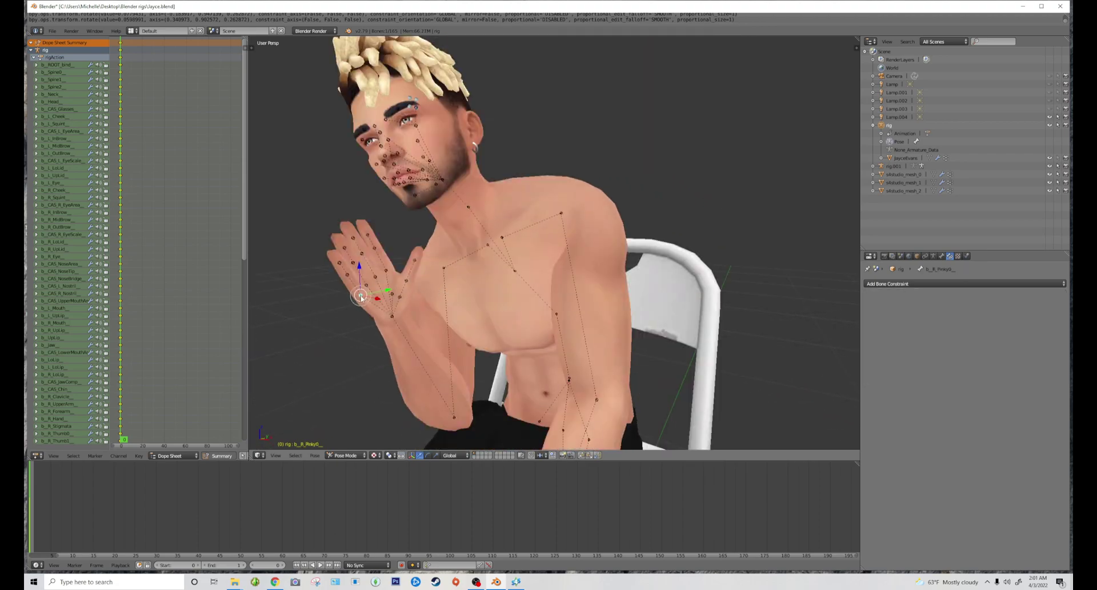
Circle-select all nine right-hand finger bones
right_click(331, 311)
mouse_move(330, 313)
left_mouse_down()
mouse_move(355, 248)
mouse_move(373, 252)
mouse_move(366, 281)
mouse_move(376, 252)
left_mouse_up()
key("Escape")
middle_click_drag(295, 323, 328, 316)
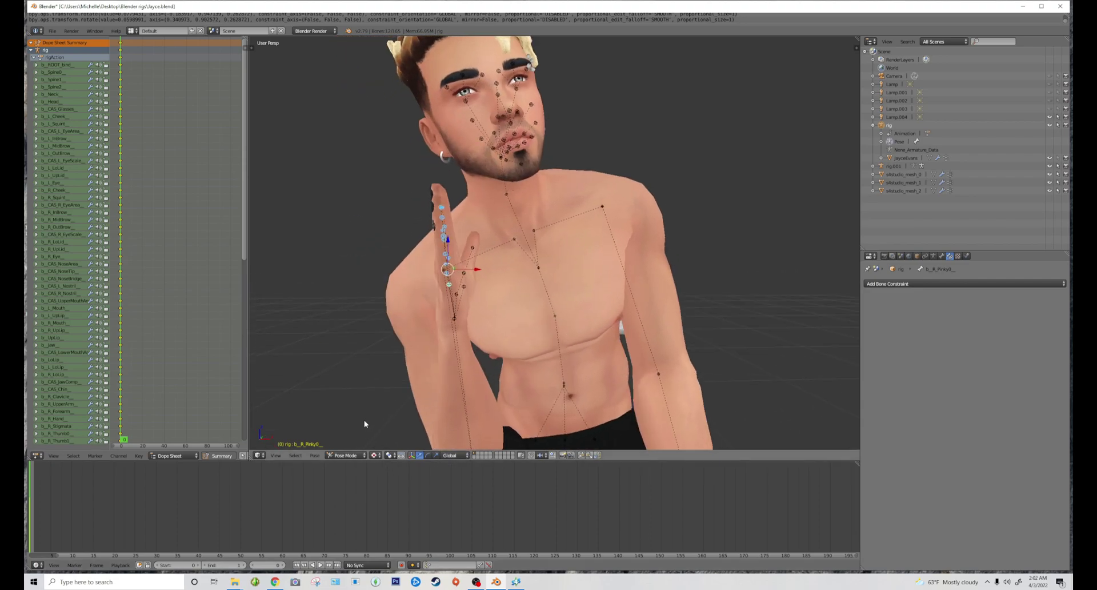
Enable the rotate manipulator and set the pivot point to Individual Origins
left_click(429, 456)
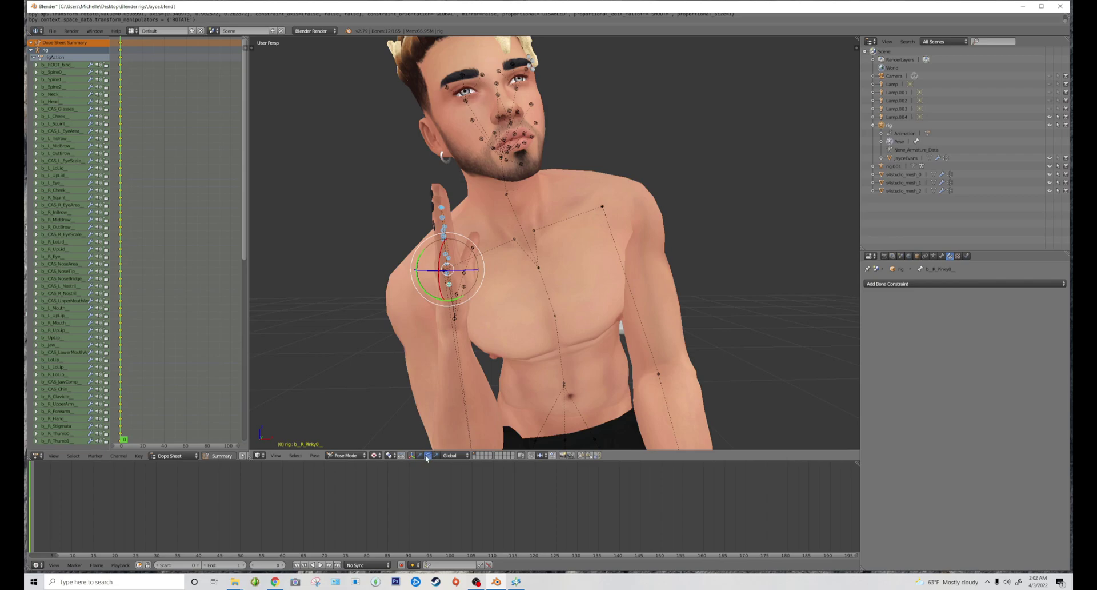
left_click(394, 457)
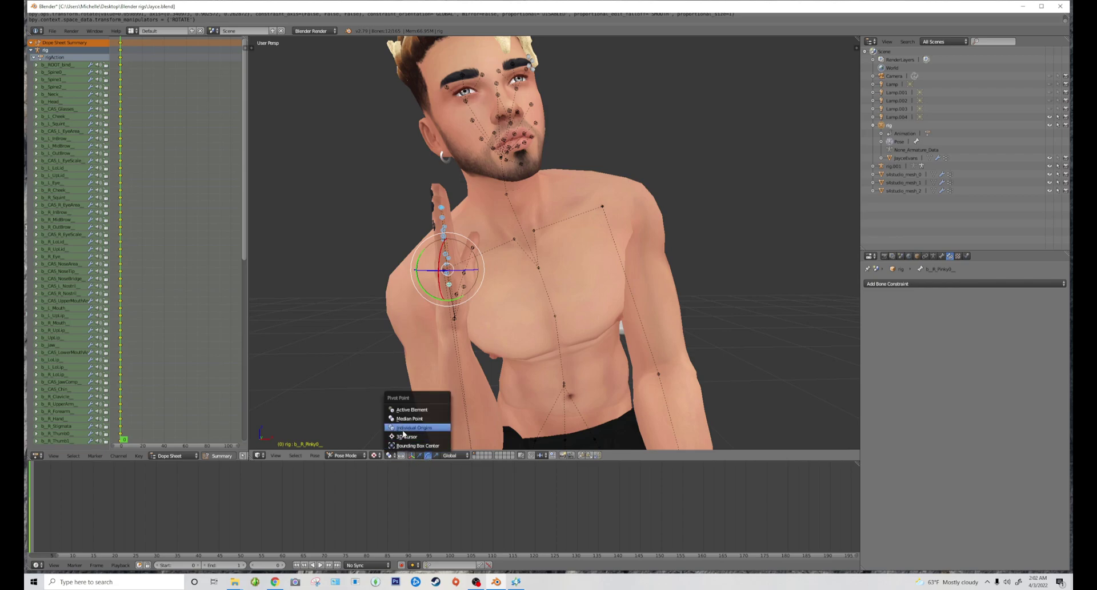
left_click(403, 433)
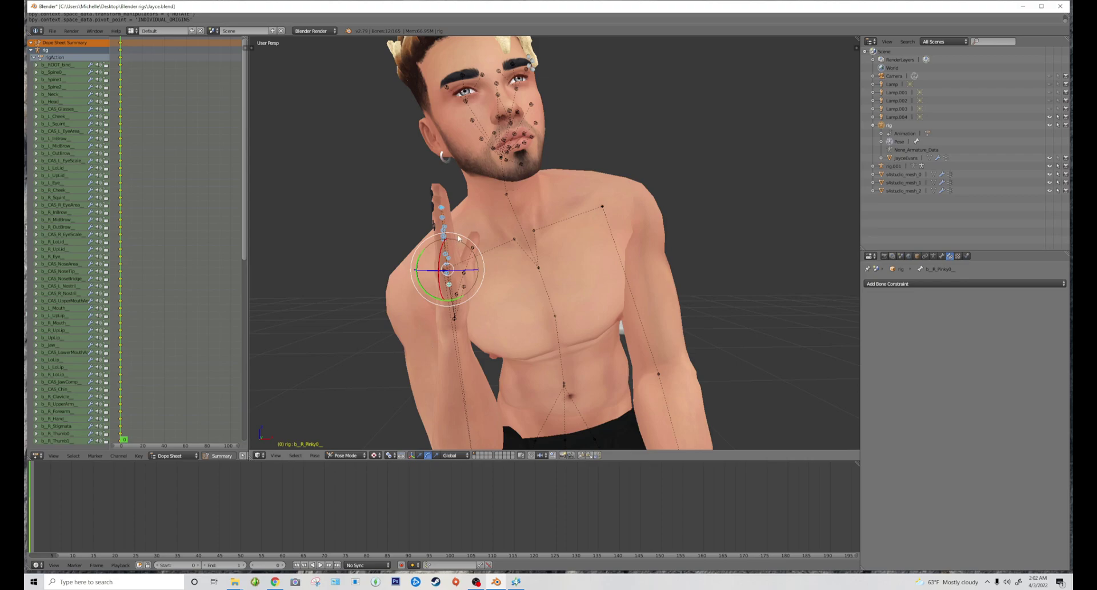
Curl the right-hand finger bones inward and twist them toward the face
left_click_drag(466, 237, 505, 258)
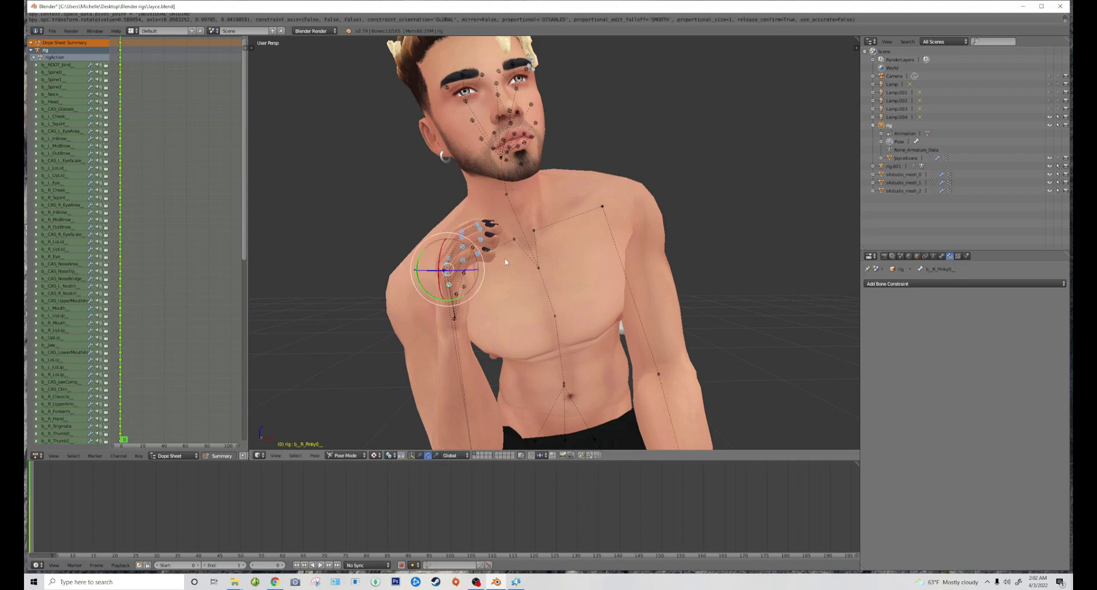
mouse_move(505, 258)
middle_mouse_down()
mouse_move(462, 280)
mouse_move(511, 272)
middle_mouse_up()
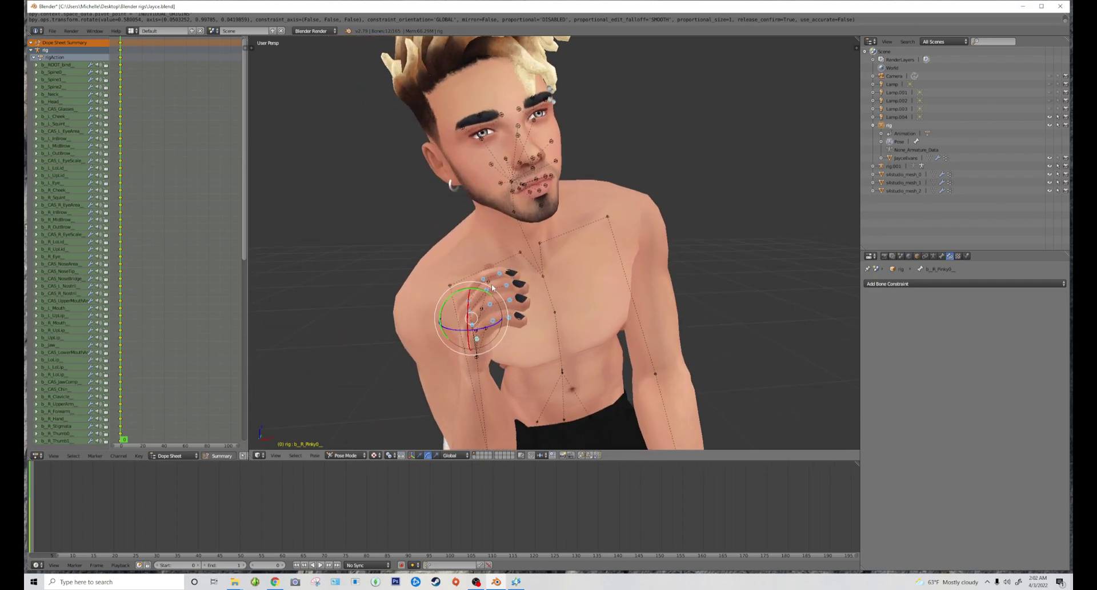
left_click_drag(493, 287, 486, 292)
middle_click_drag(486, 292, 450, 325)
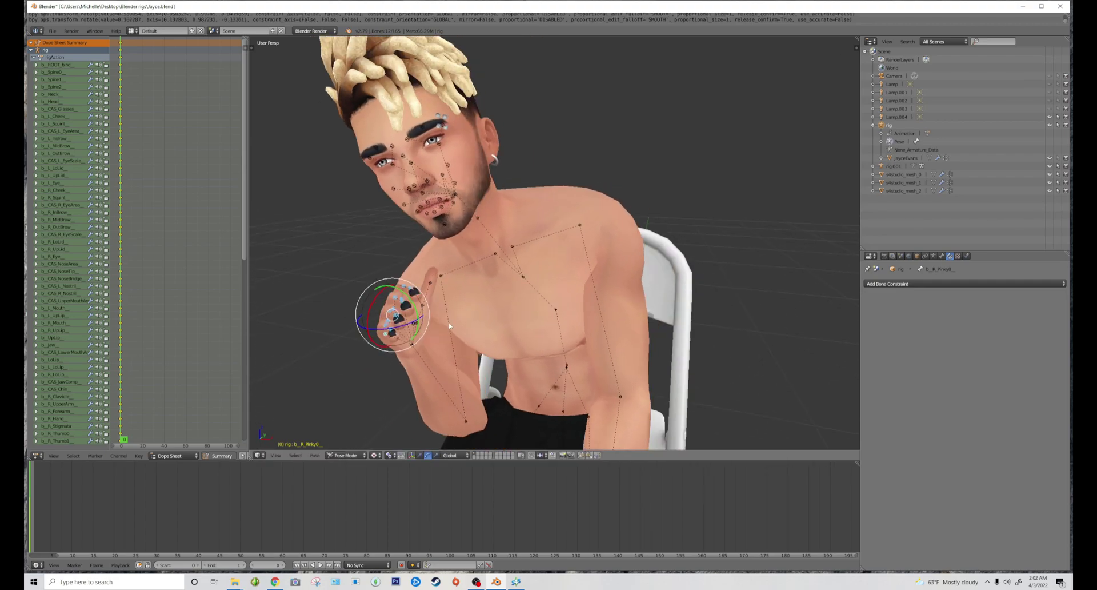
left_click_drag(413, 321, 445, 311)
middle_click_drag(444, 311, 415, 317)
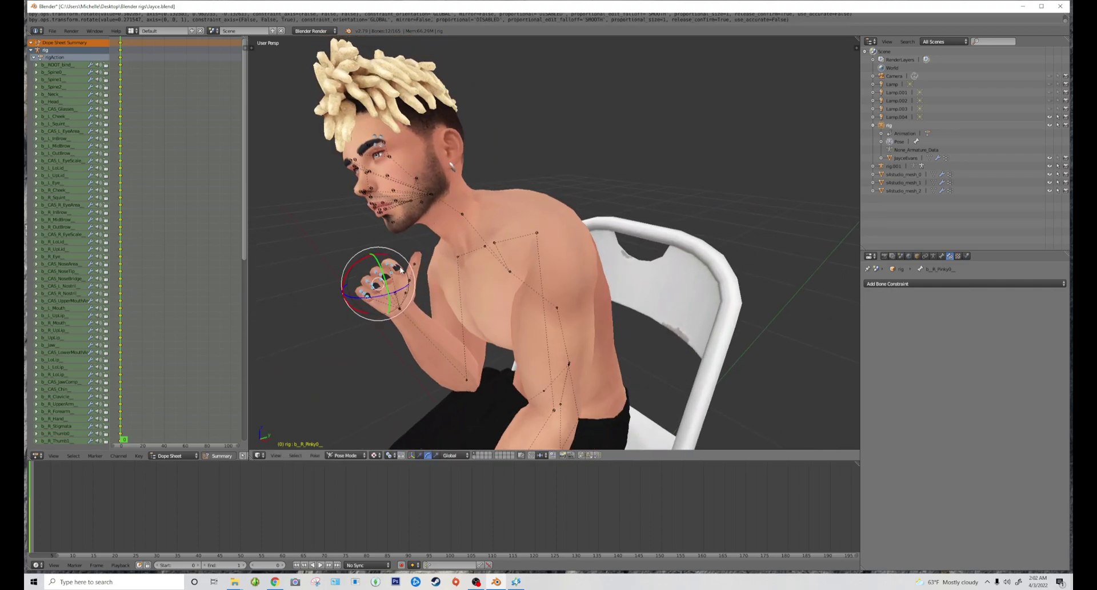
Curl the right-hand fingers further, checking them from the front and side
left_click_drag(403, 262, 415, 291)
middle_click_drag(415, 291, 471, 293)
left_click_drag(477, 295, 493, 299)
middle_click_drag(501, 296, 586, 296)
Rotate the right hand bone toward the chin
right_click(545, 296)
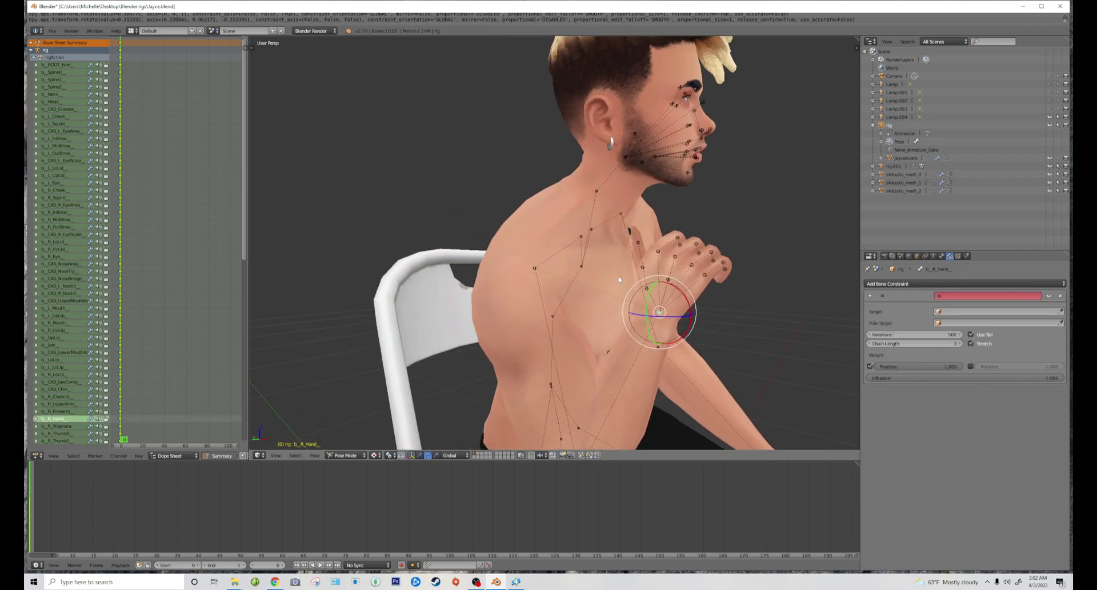
left_click_drag(652, 281, 629, 275)
middle_click_drag(629, 275, 562, 274)
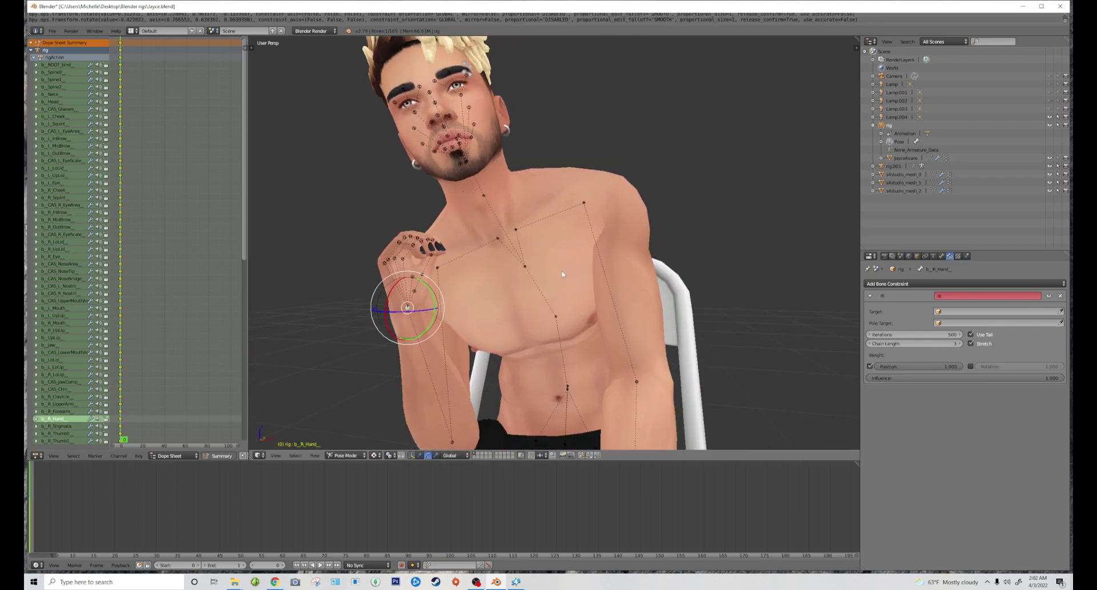
scroll(562, 274, "down", 3)
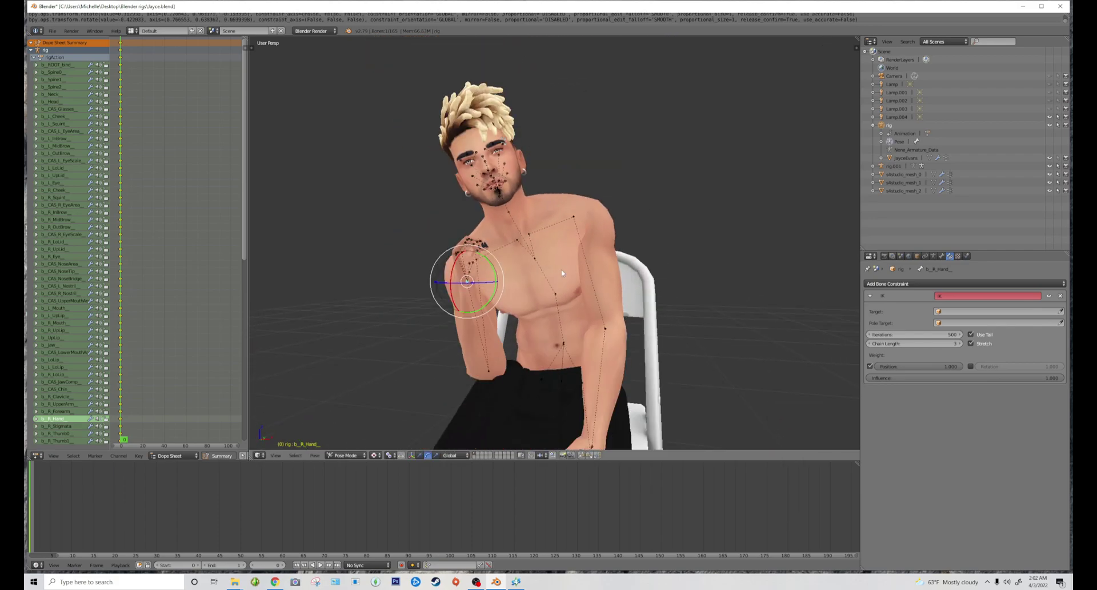
Freely rotate the second spine bone to tilt the upper torso
right_click(538, 262)
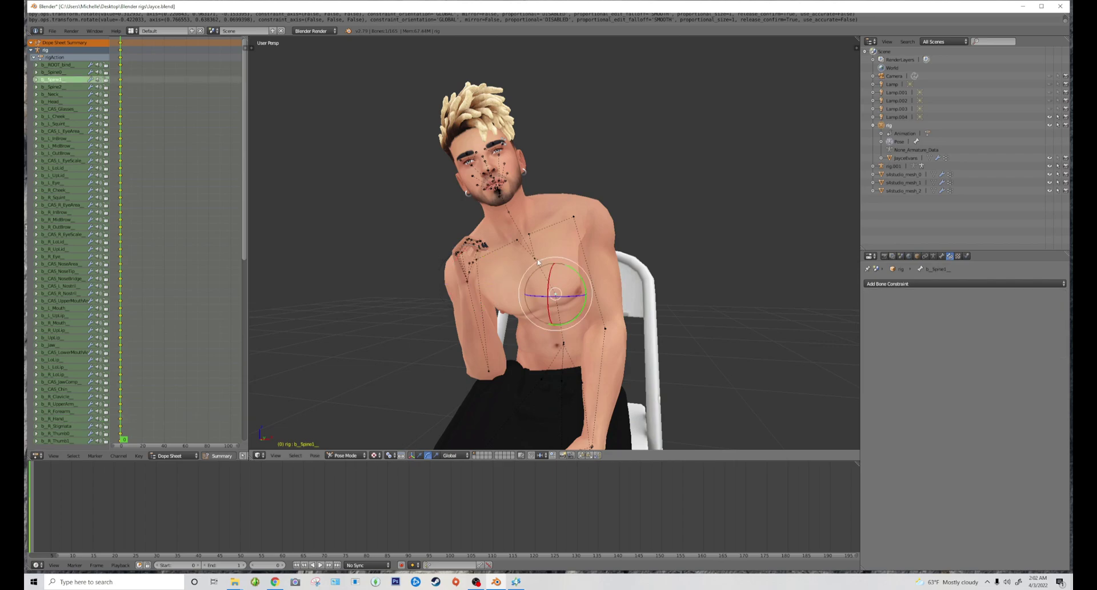
key("r")
key("Escape")
right_click(536, 261)
key("r")
key("r")
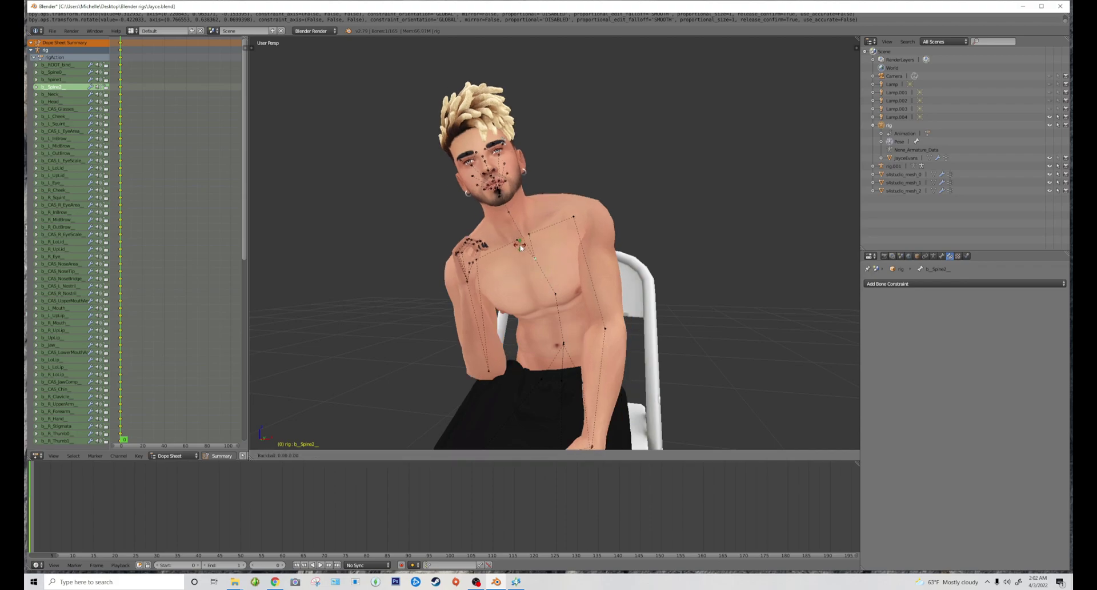
left_click(520, 250)
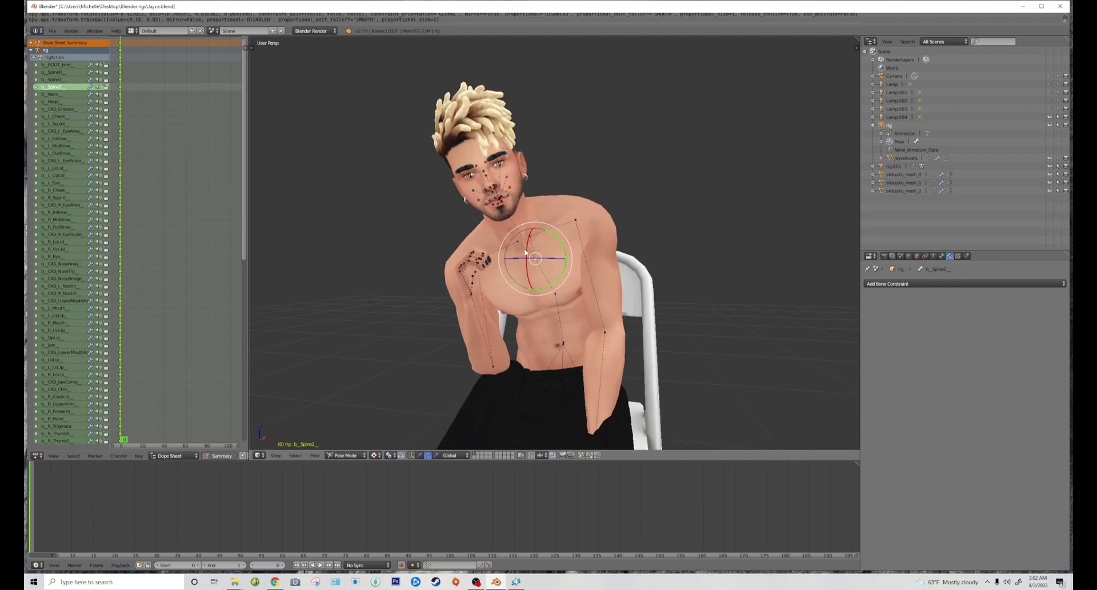
middle_click_drag(520, 249, 600, 293)
Rotate the right upper arm and swing the right forearm up toward the chest
right_click(564, 253)
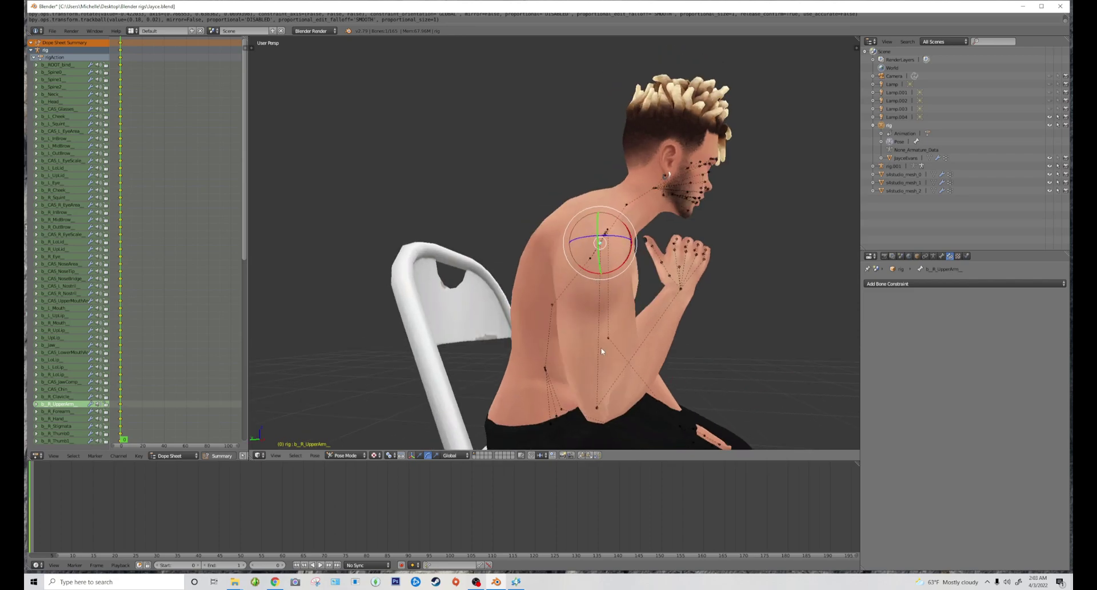
scroll(602, 350, "down", 1)
key("r")
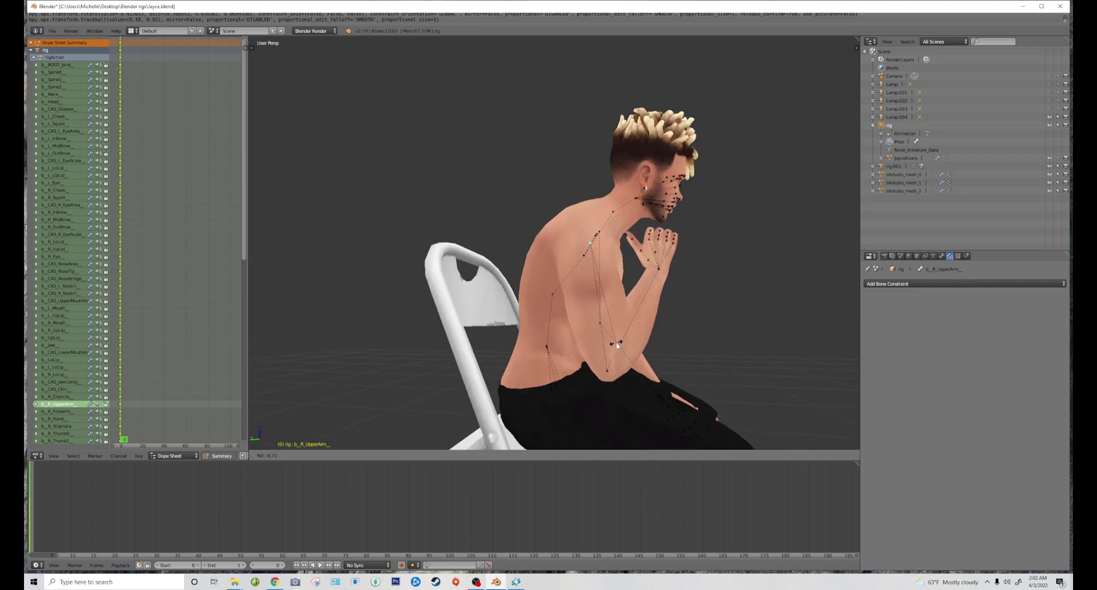
left_click(606, 343)
middle_click_drag(606, 343, 552, 349)
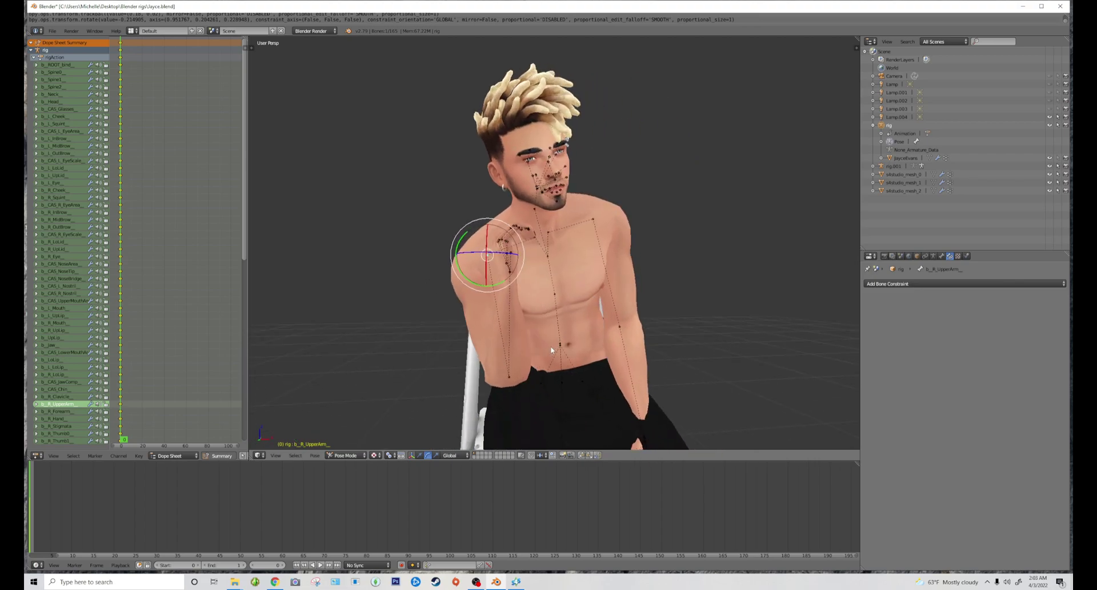
right_click(508, 377)
key("r")
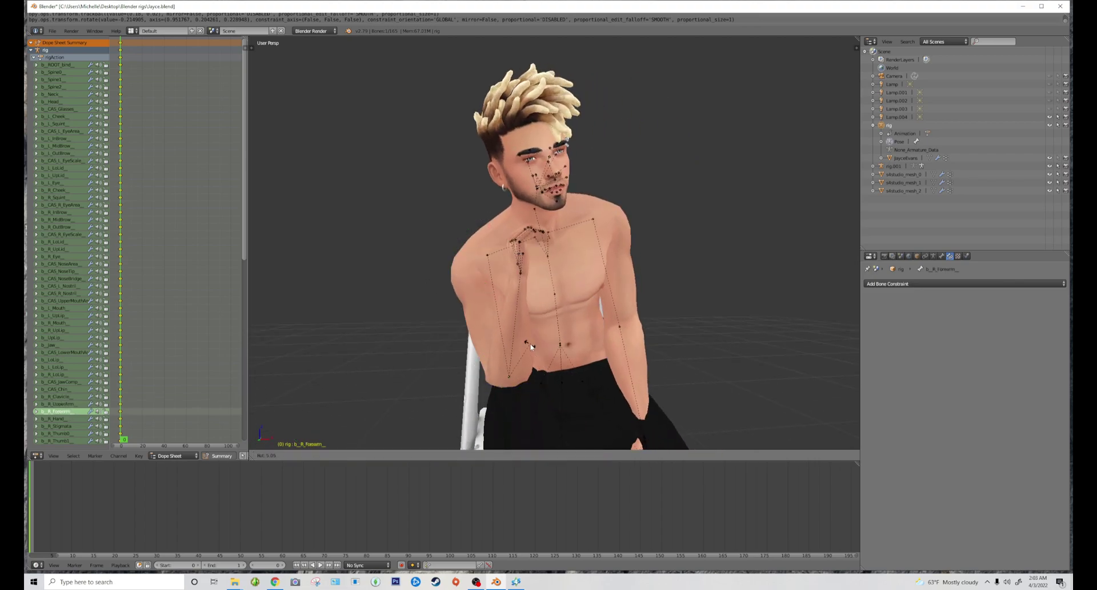
left_click(531, 346)
Freely rotate the neck bone to tilt the head forward
right_click(535, 210)
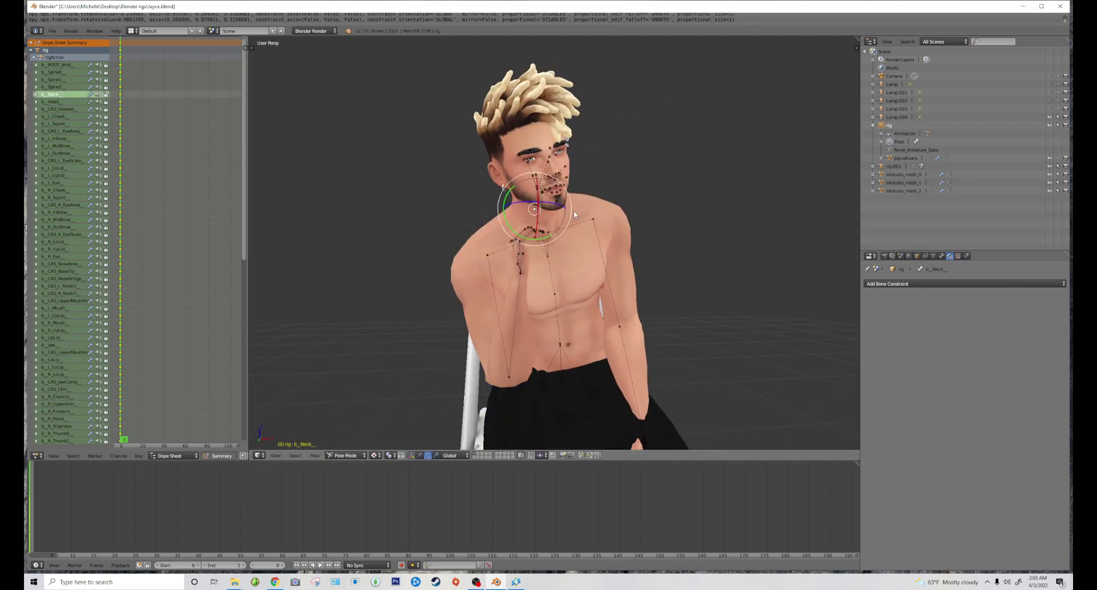
middle_click_drag(573, 210, 554, 221)
key("r")
key("r")
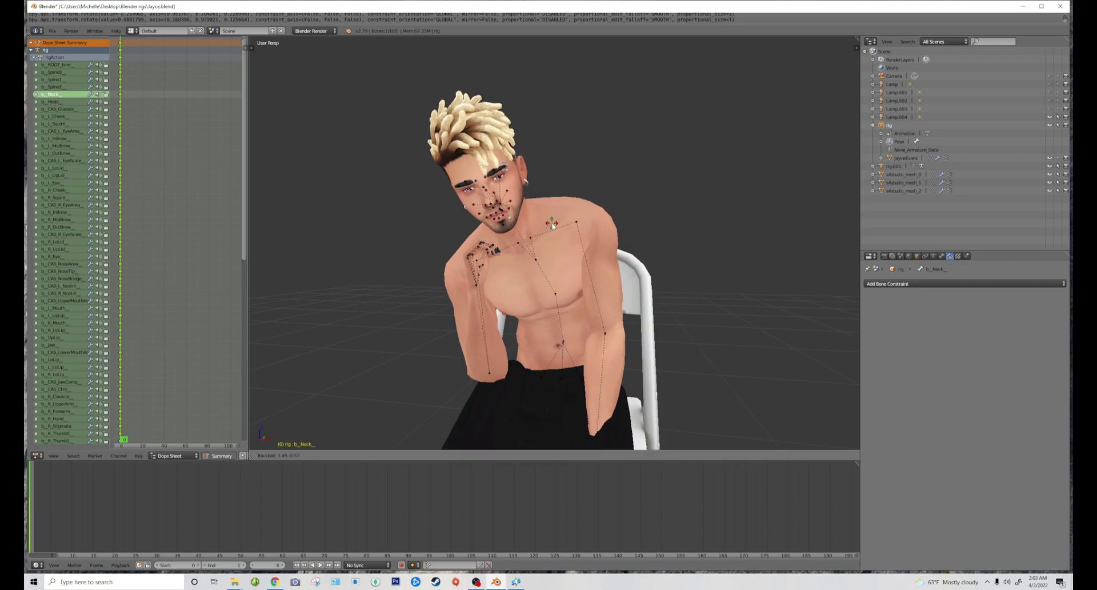
left_click(552, 225)
middle_click_drag(552, 226, 600, 213)
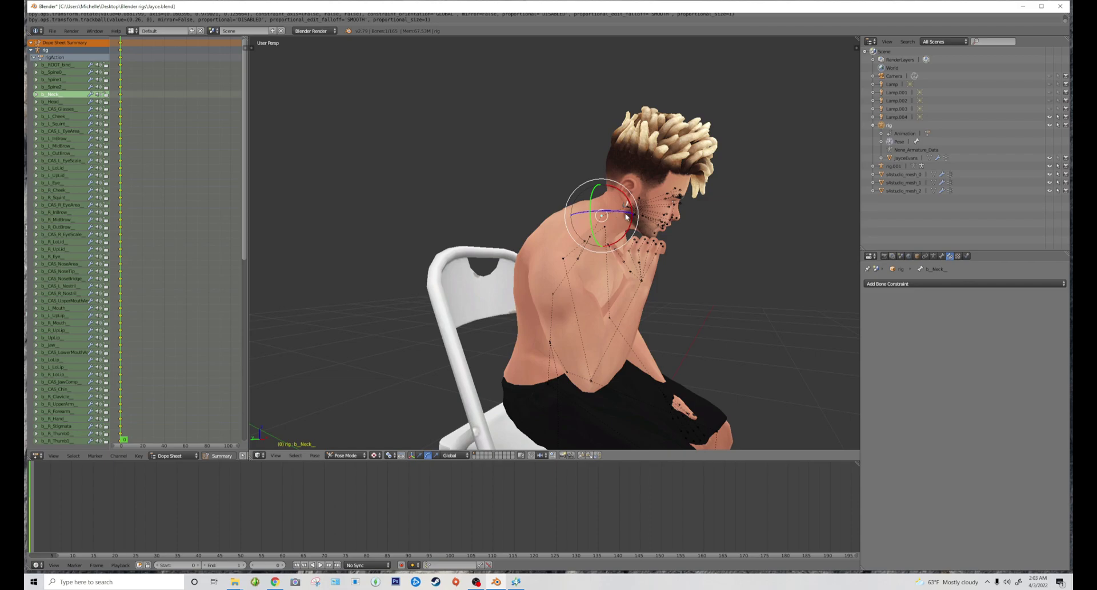
scroll(619, 212, "up", 3)
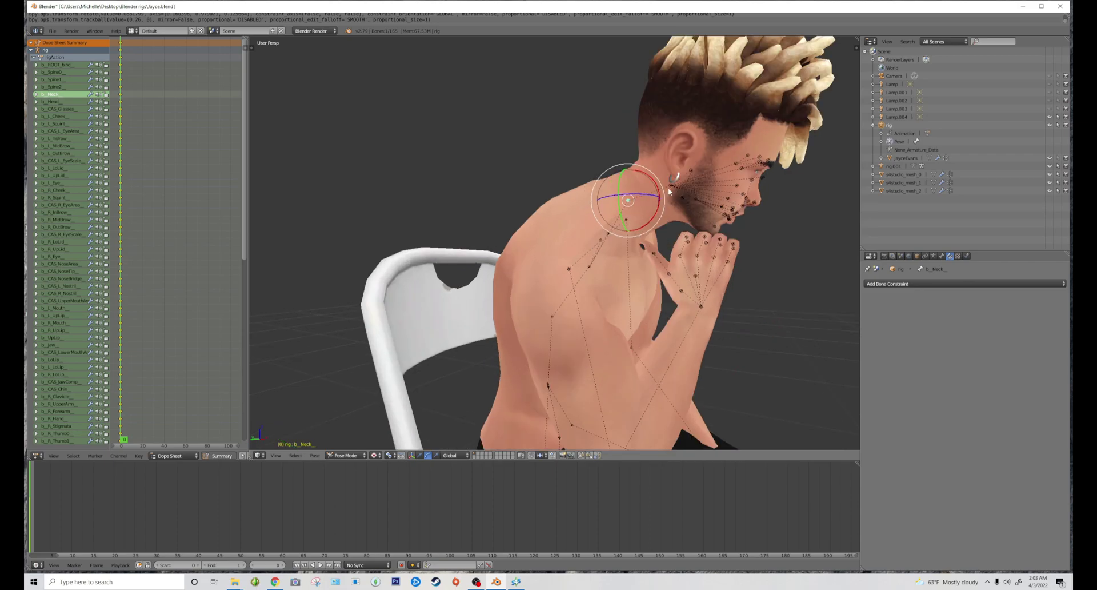
Rotate the head bone twice to tilt it down onto the hand
right_click(670, 190)
middle_click_drag(670, 191, 622, 217)
scroll(623, 217, "up", 3)
scroll(623, 217, "down", 3)
key("r")
key("r")
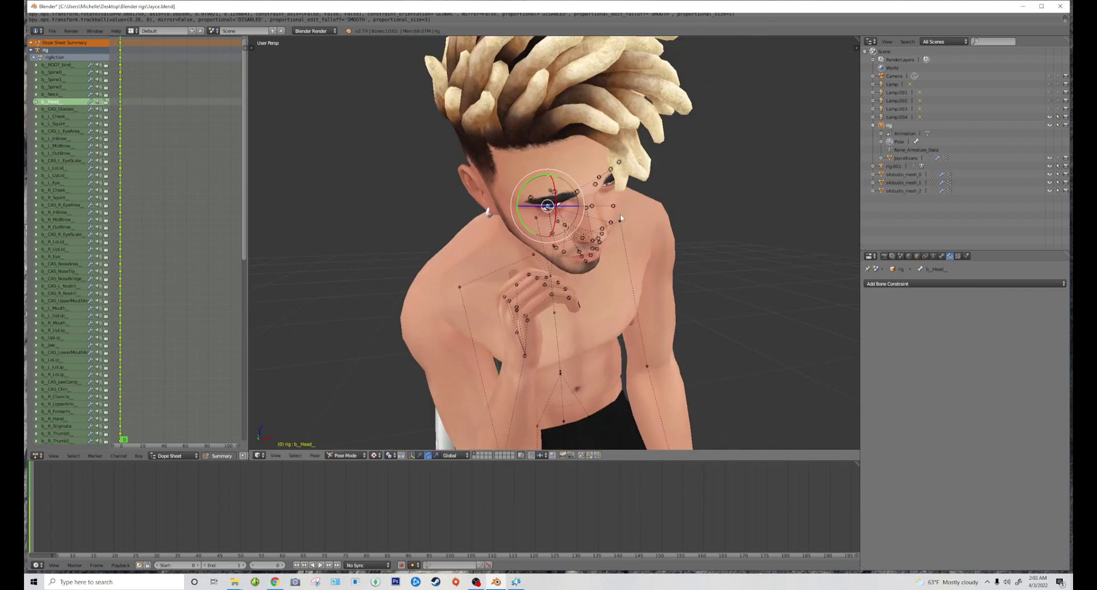
left_click(602, 213)
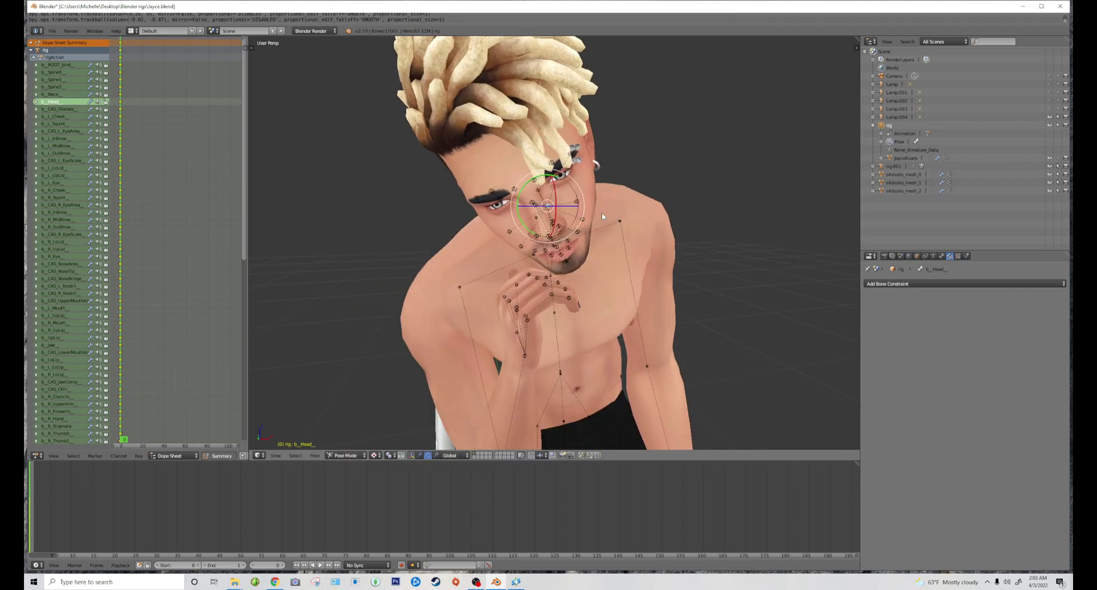
middle_click_drag(602, 213, 563, 187)
key("r")
left_click(480, 193)
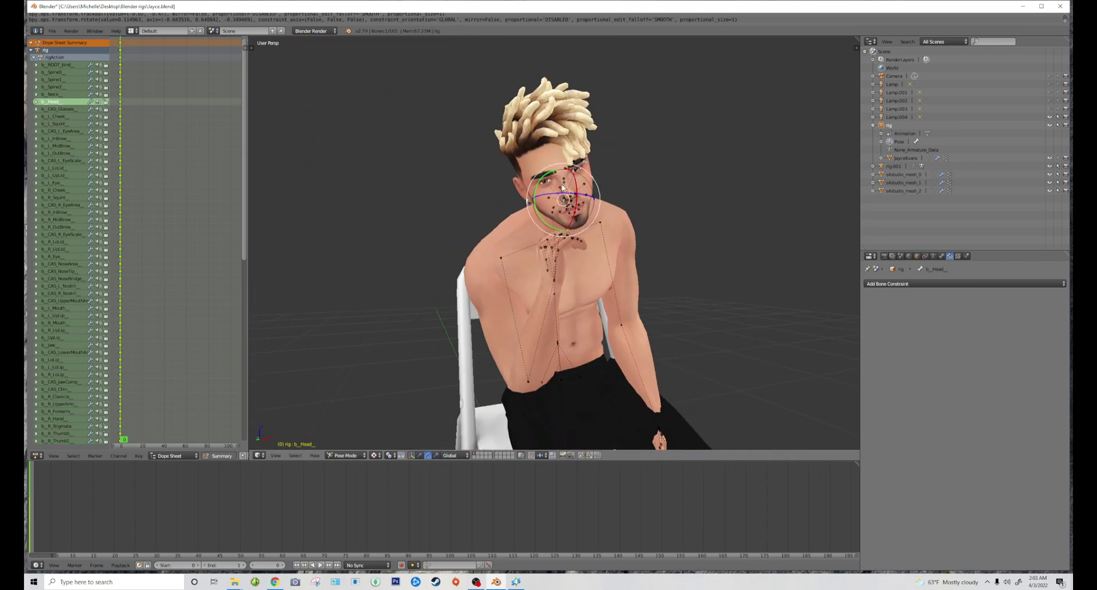
Rotate the right clavicle twice to adjust the right shoulder
right_click(528, 379)
middle_click_drag(528, 379, 604, 326)
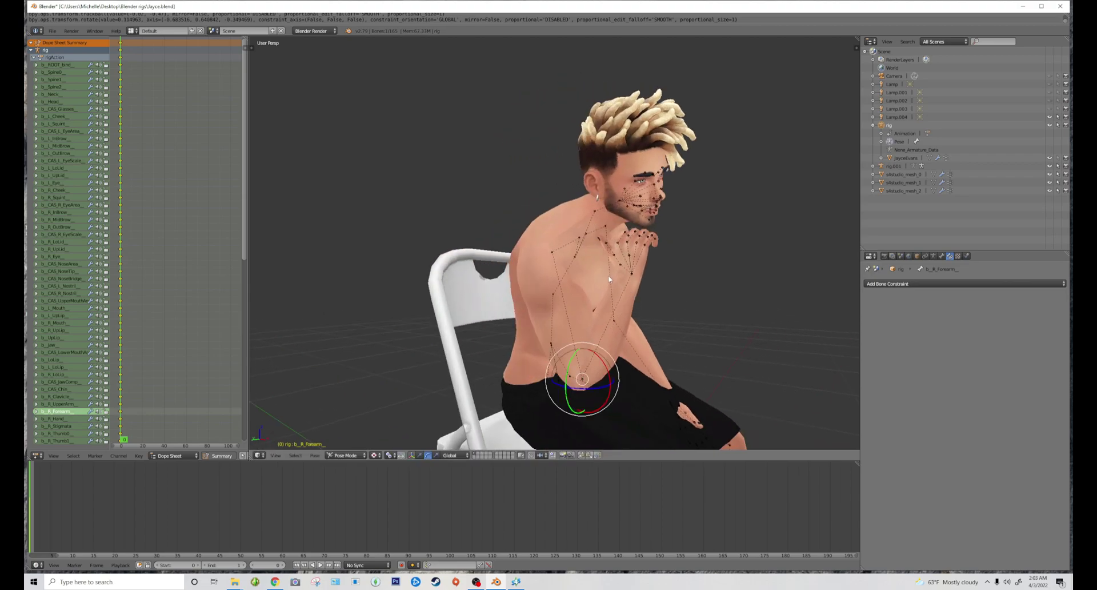
right_click(578, 243)
key("r")
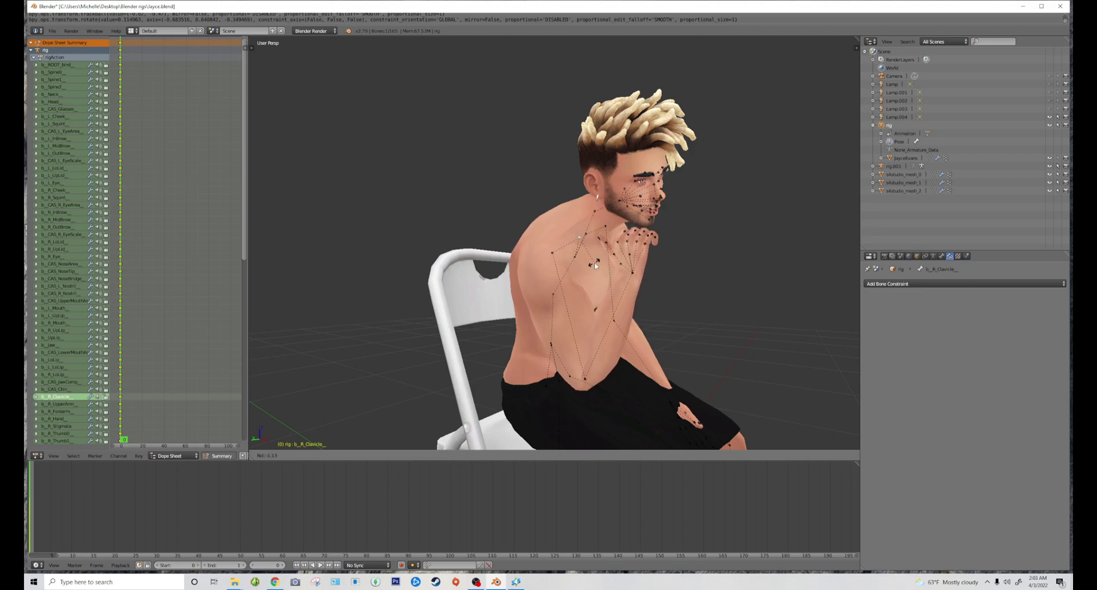
left_click(595, 261)
key("r")
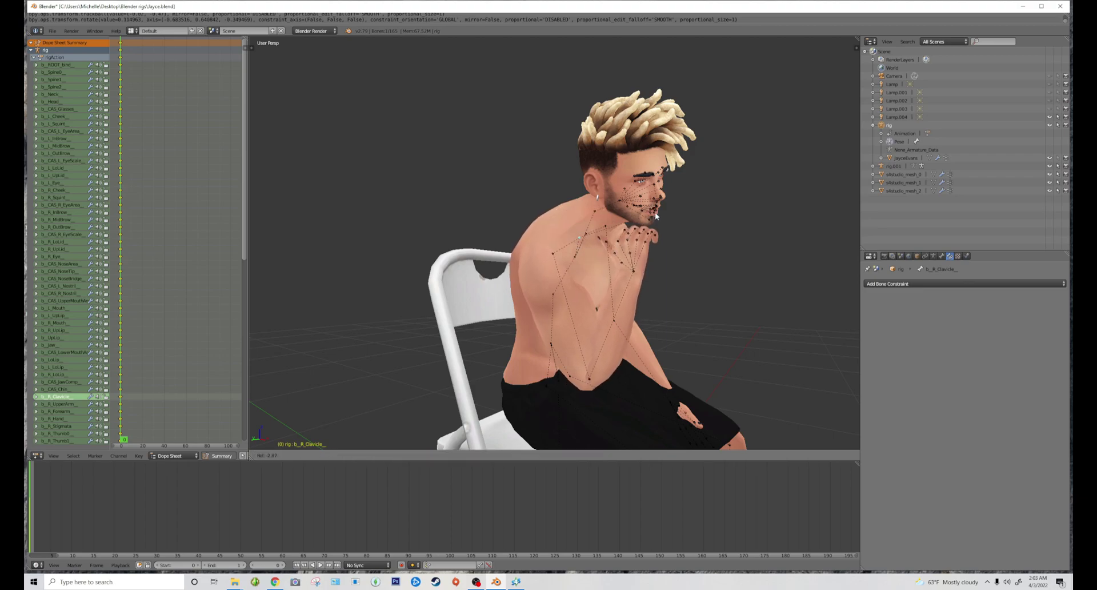
left_click(634, 235)
Rotate the left forearm down toward the lap
middle_click_drag(634, 234, 619, 262)
scroll(619, 262, "down", 2)
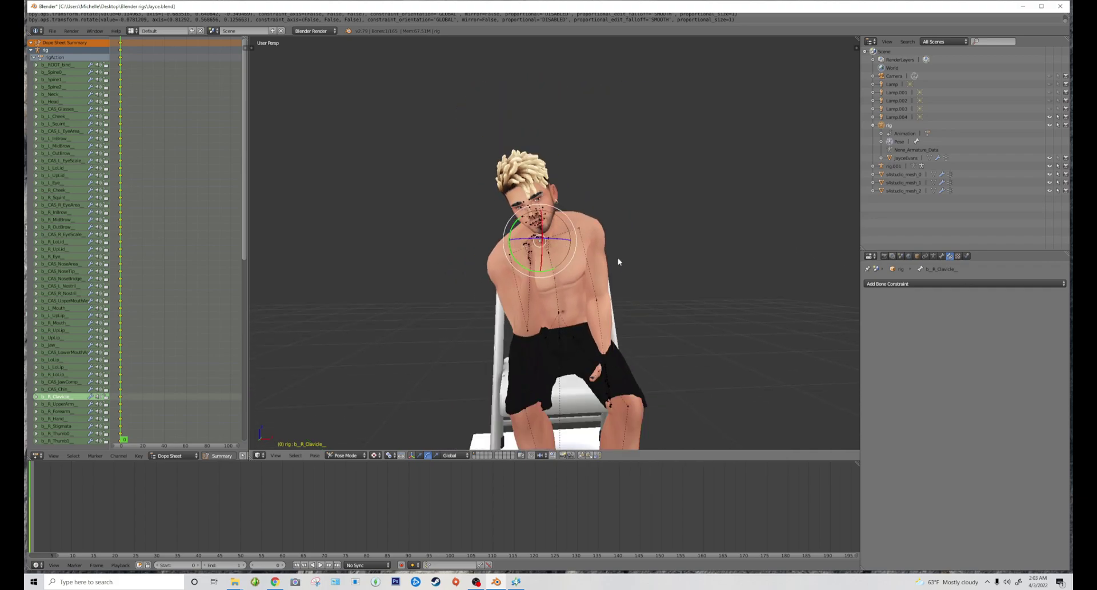
middle_click_drag(619, 262, 558, 327)
right_click(541, 310)
key("r")
left_click(484, 351)
key("r")
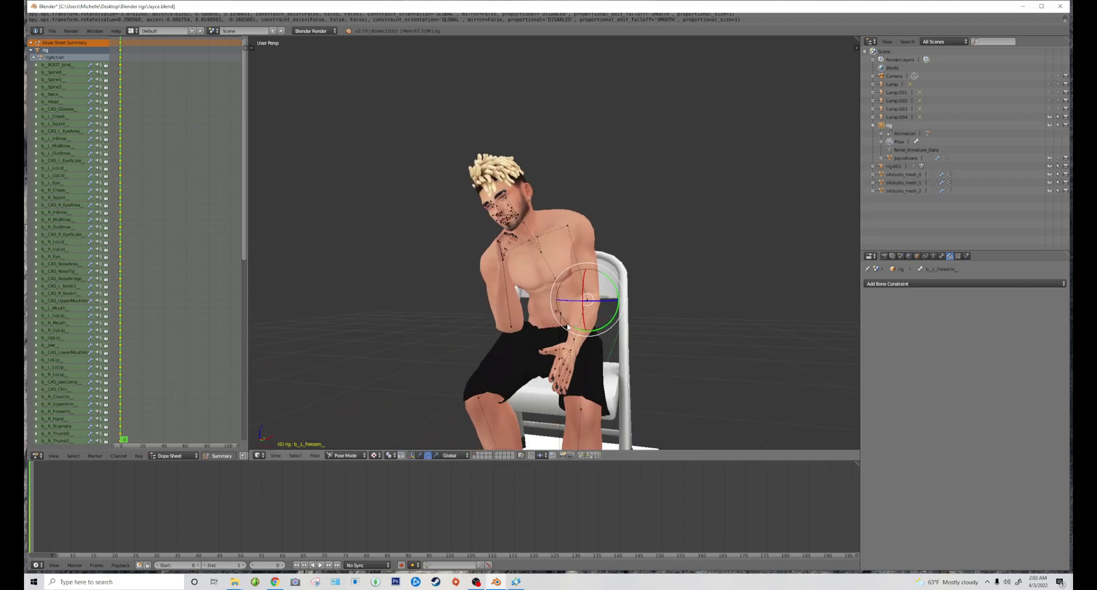
left_click(586, 319)
key("r")
key("Escape")
Turn the left hand bone so it settles over the left knee
right_click(571, 348)
key("shift+i")
key("r")
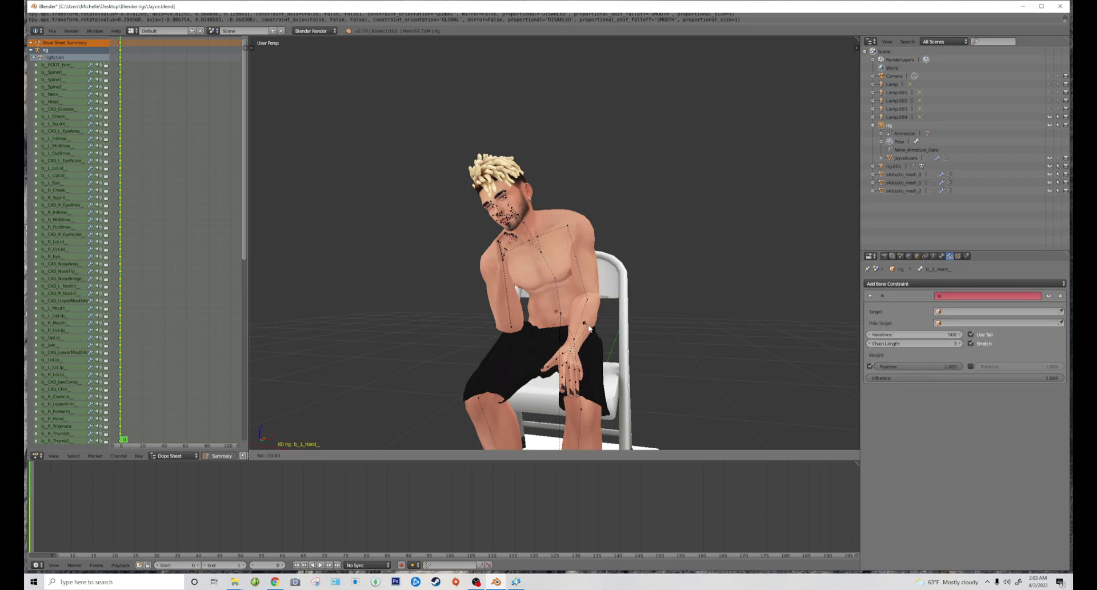
left_click(590, 329)
key("r")
key("r")
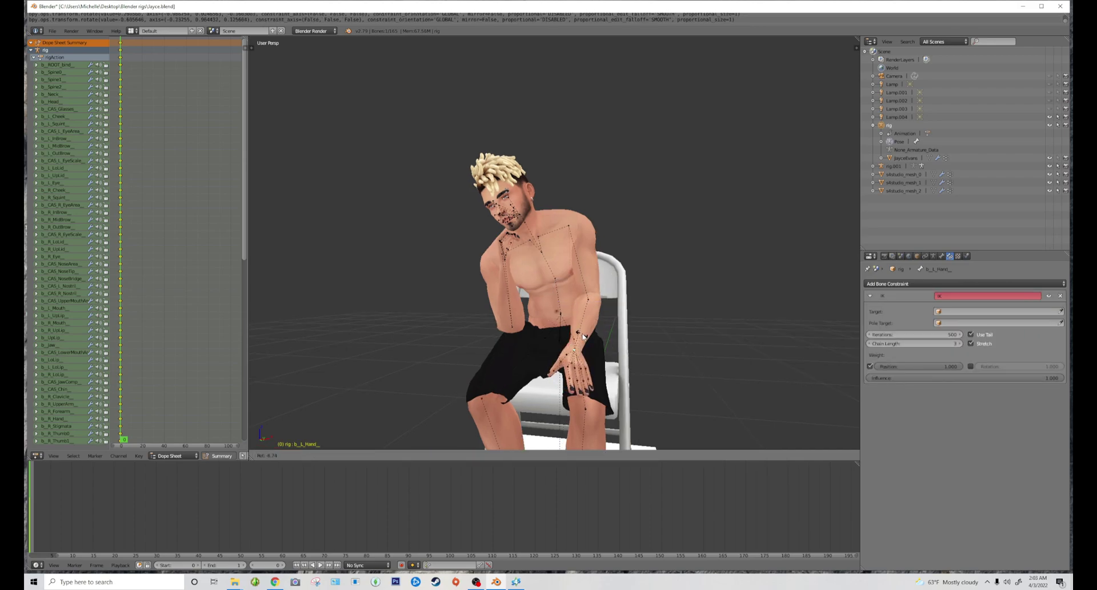
left_click(572, 330)
key("r")
key("r")
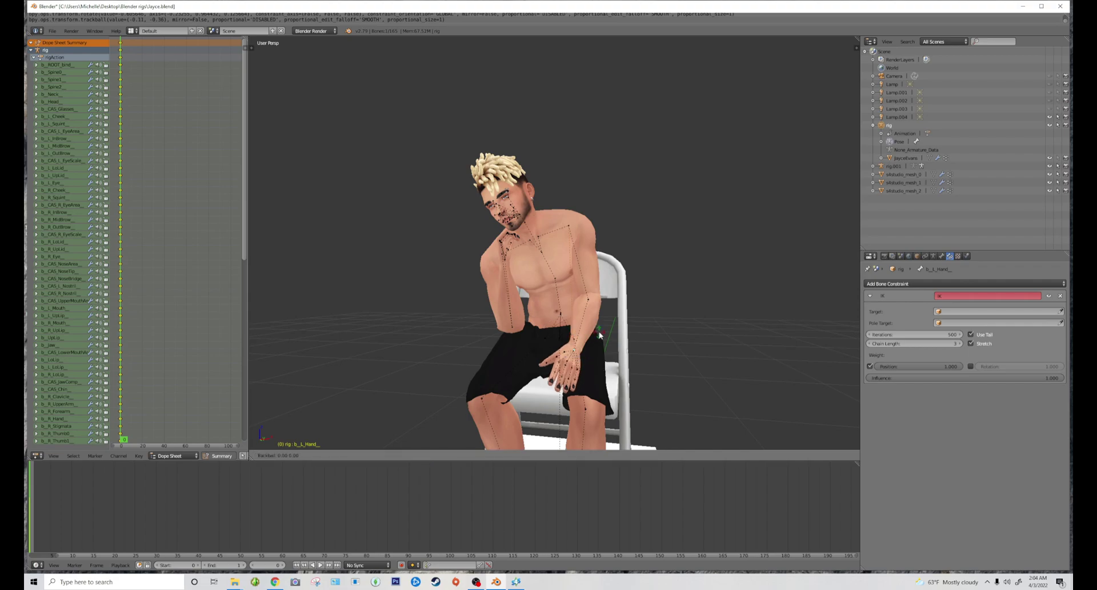
right_click(609, 340)
key("r")
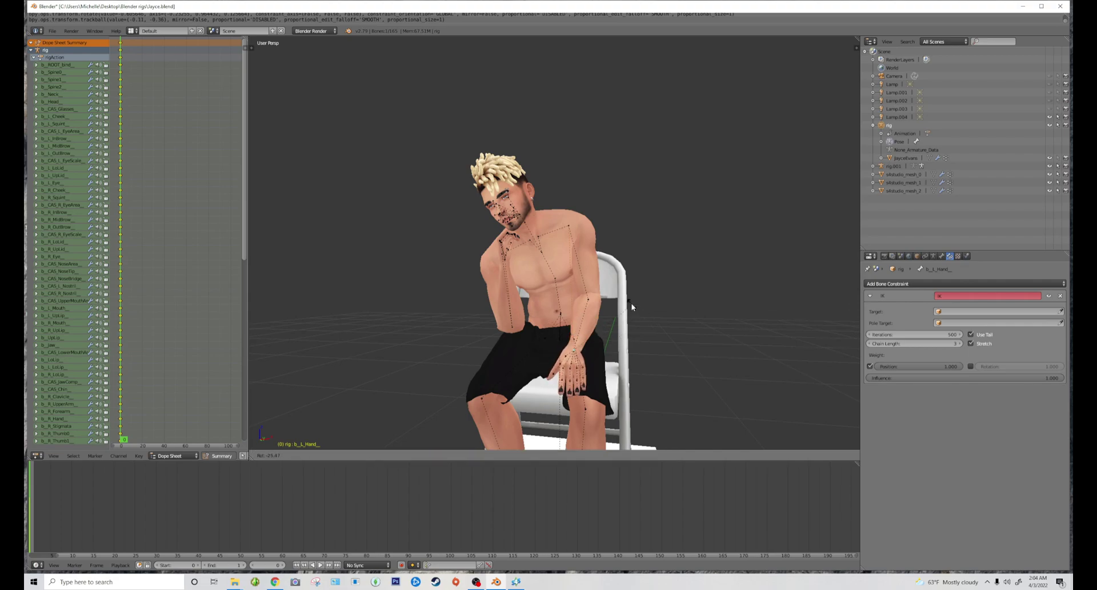
left_click(593, 304)
Slightly adjust the left forearm and check the pose from the front
right_click(590, 302)
key("r")
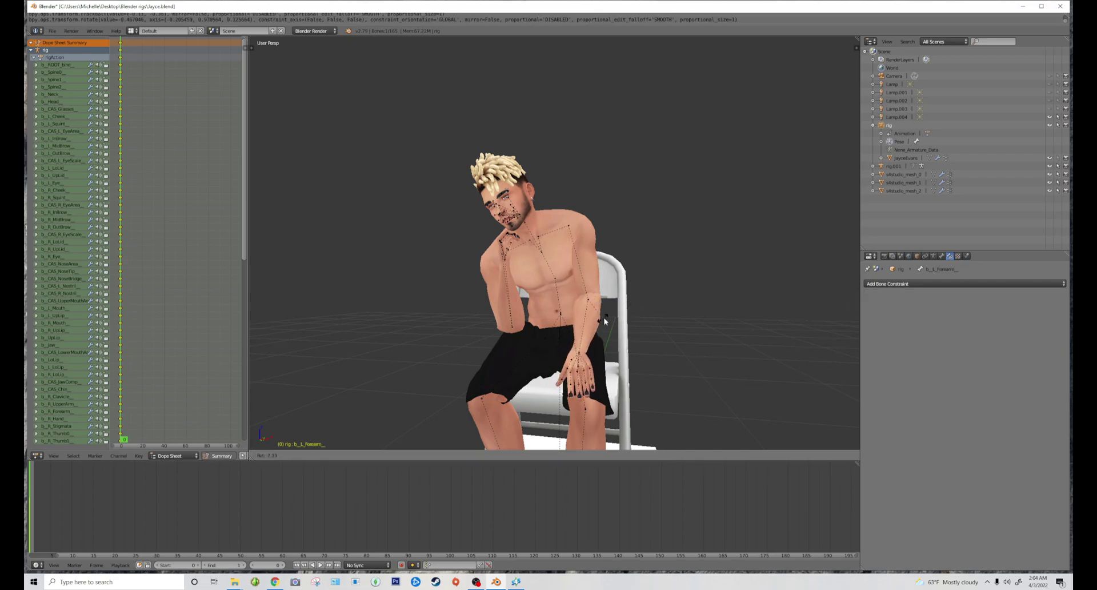
left_click(606, 321)
scroll(635, 311, "down", 6)
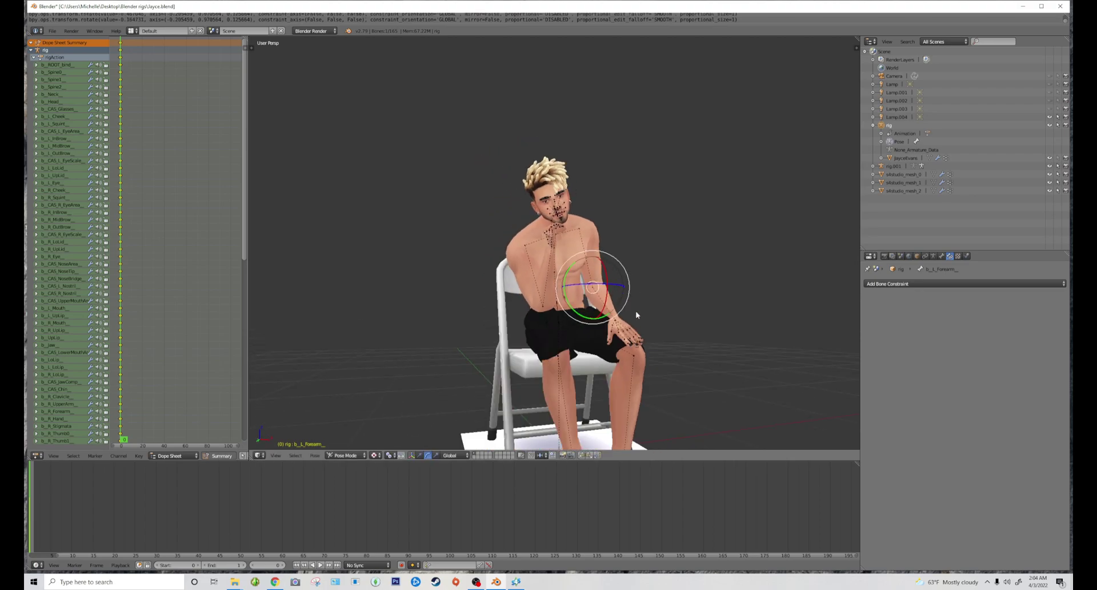
middle_click_drag(639, 316, 605, 324)
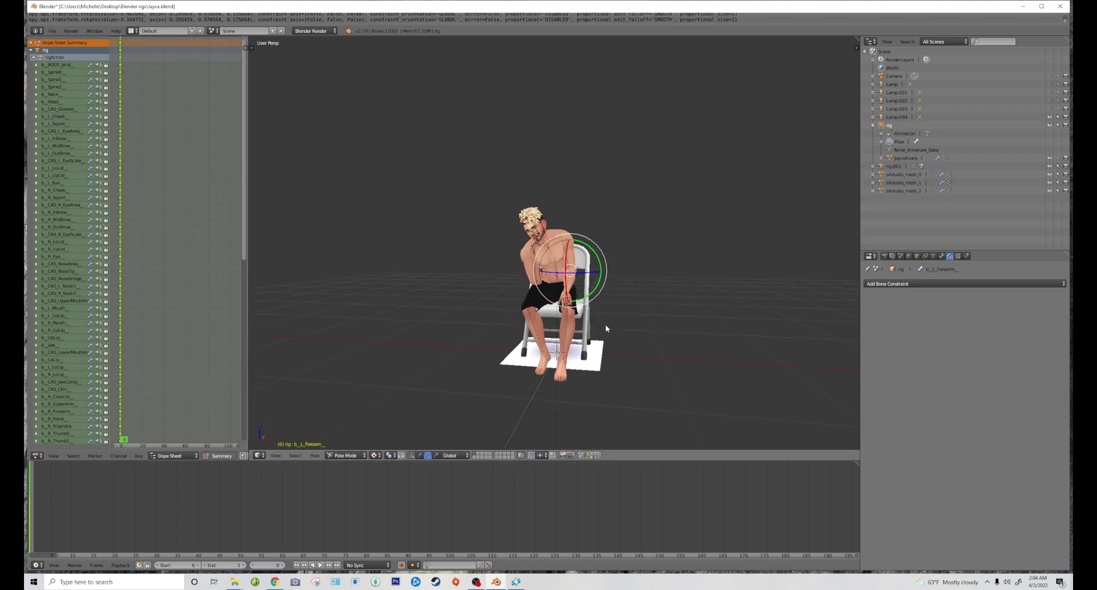
scroll(605, 324, "up", 3)
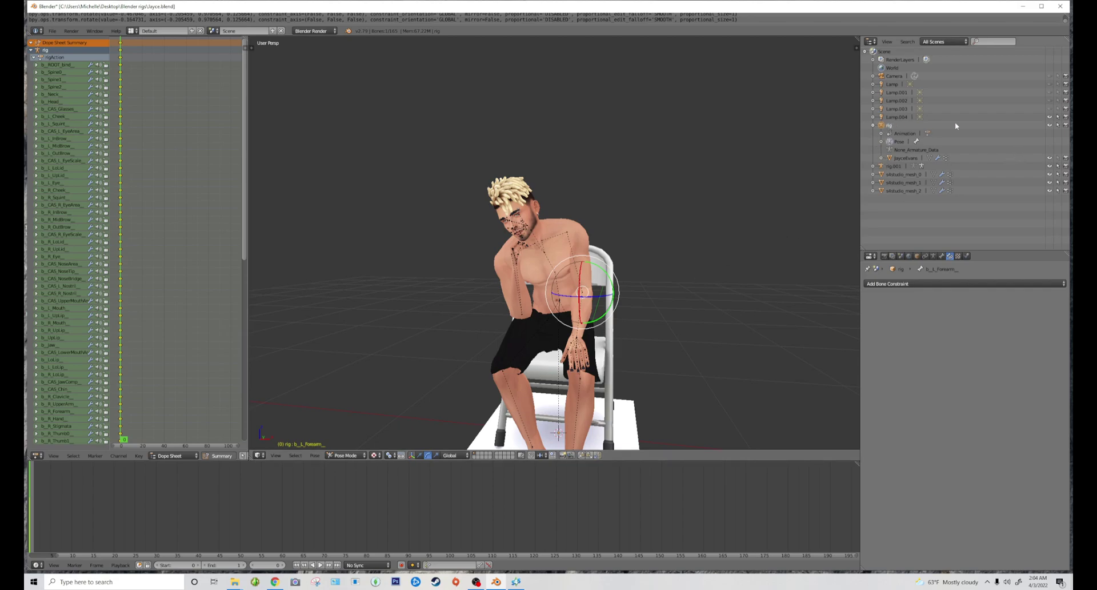
left_click(1050, 125)
middle_click_drag(771, 265, 717, 277)
scroll(793, 239, "up", 2)
scroll(730, 258, "down", 2)
scroll(672, 274, "up", 4)
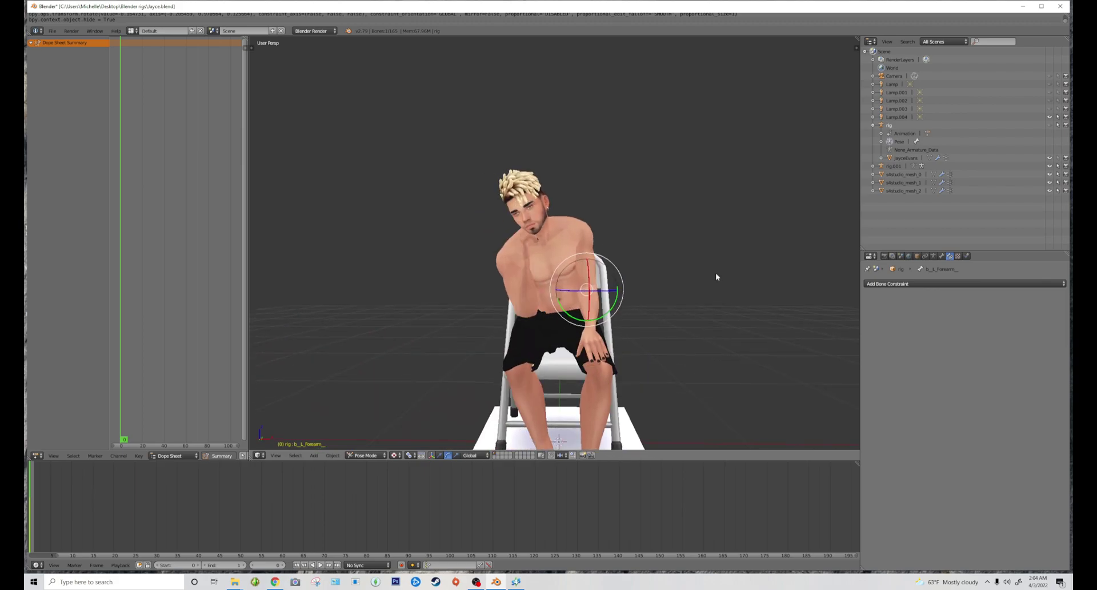
scroll(712, 278, "up", 3)
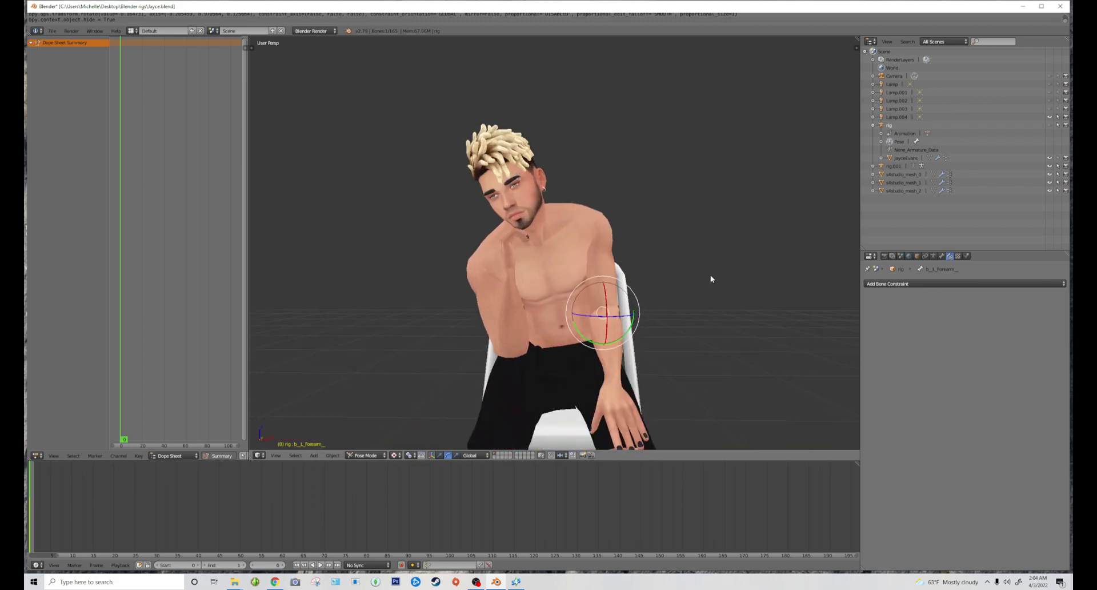
scroll(711, 278, "down", 3)
middle_click_drag(711, 279, 730, 266)
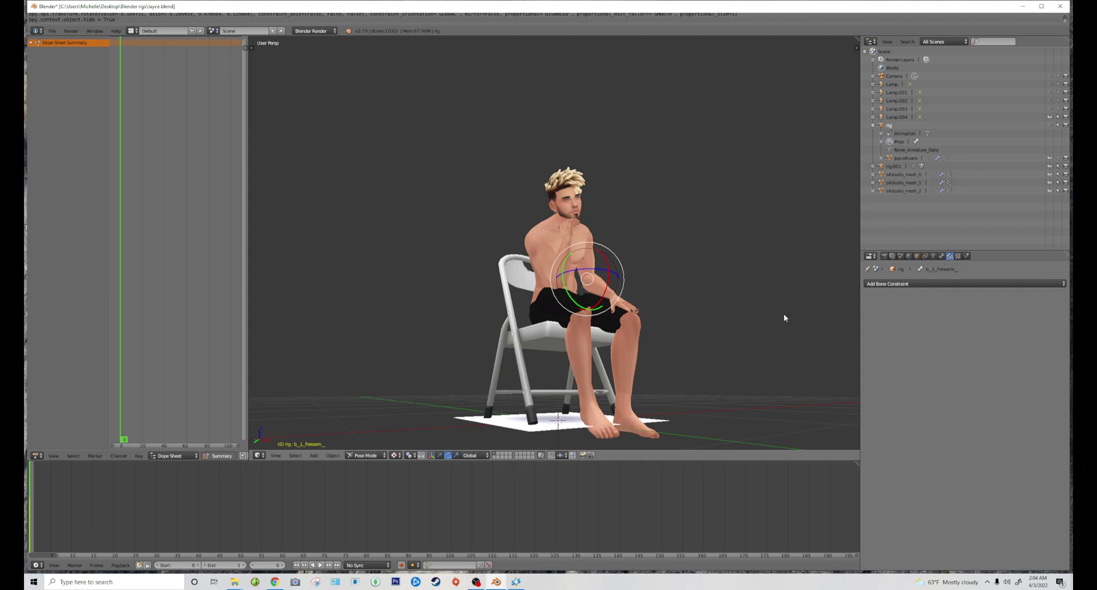
Make the rig visible again so its bones show in the viewport
left_click(1049, 117)
left_click(1050, 117)
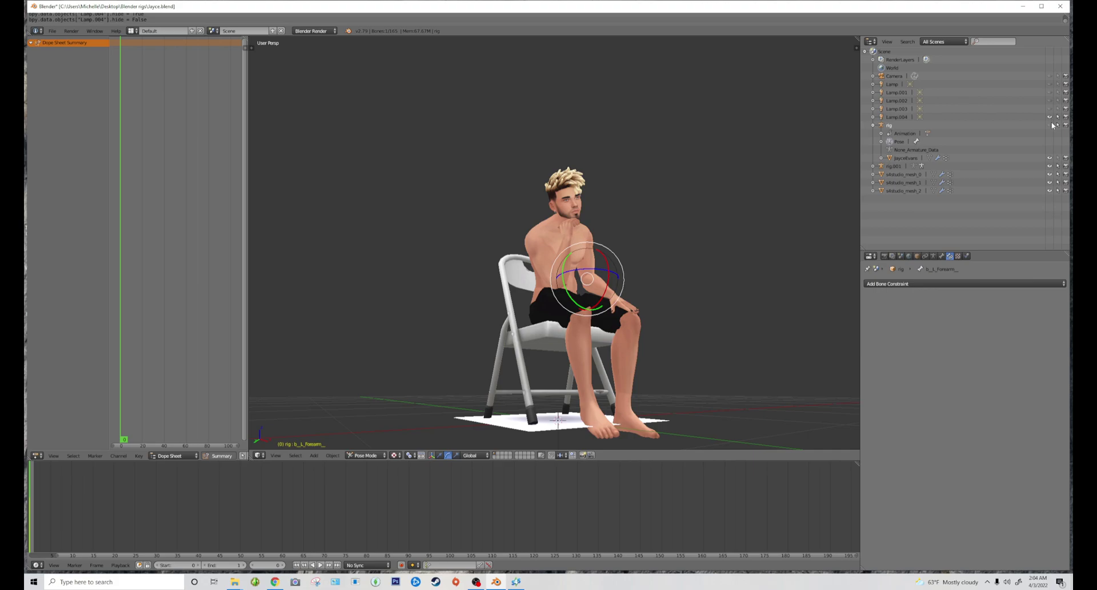
left_click(1050, 125)
scroll(698, 319, "up", 4)
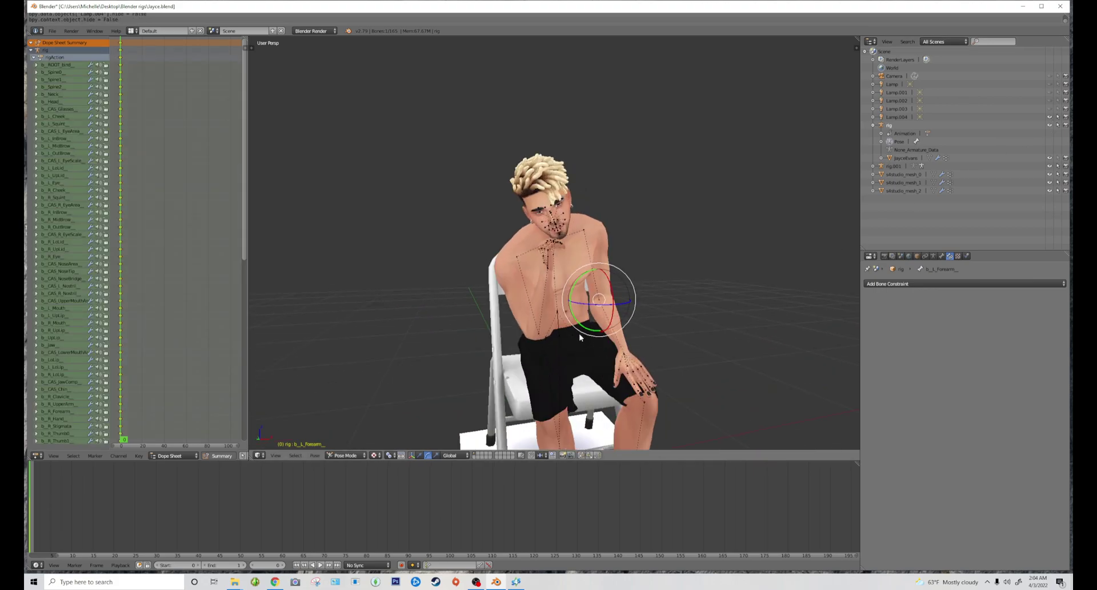
scroll(580, 337, "up", 4)
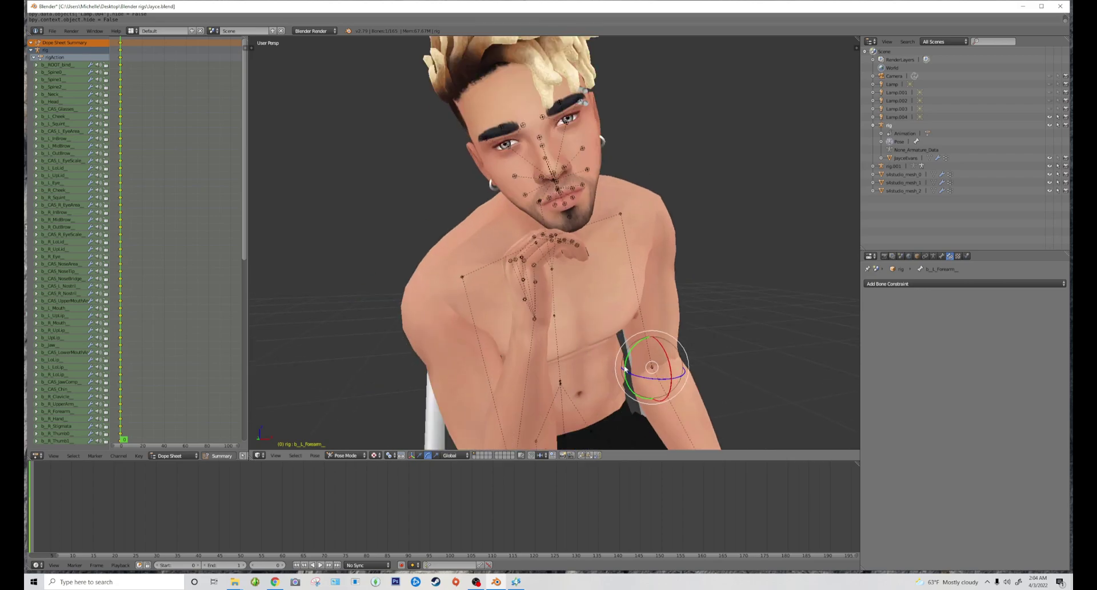
middle_click_drag(625, 369, 607, 347)
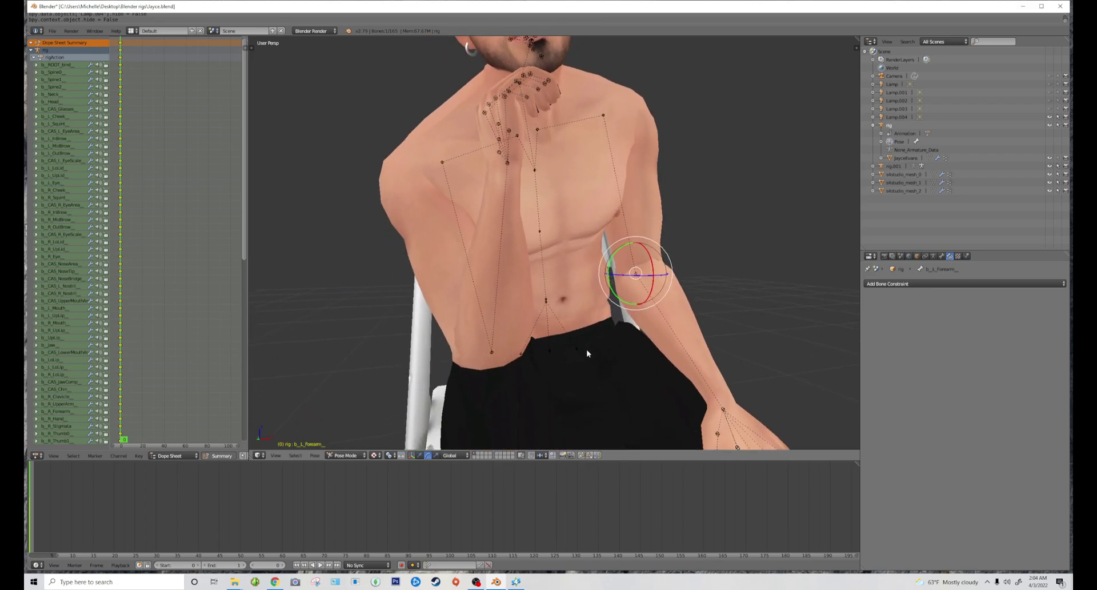
Rotate the left thigh bone three times to re-angle the left leg, then select the right thigh
right_click(594, 350)
scroll(582, 345, "down", 4)
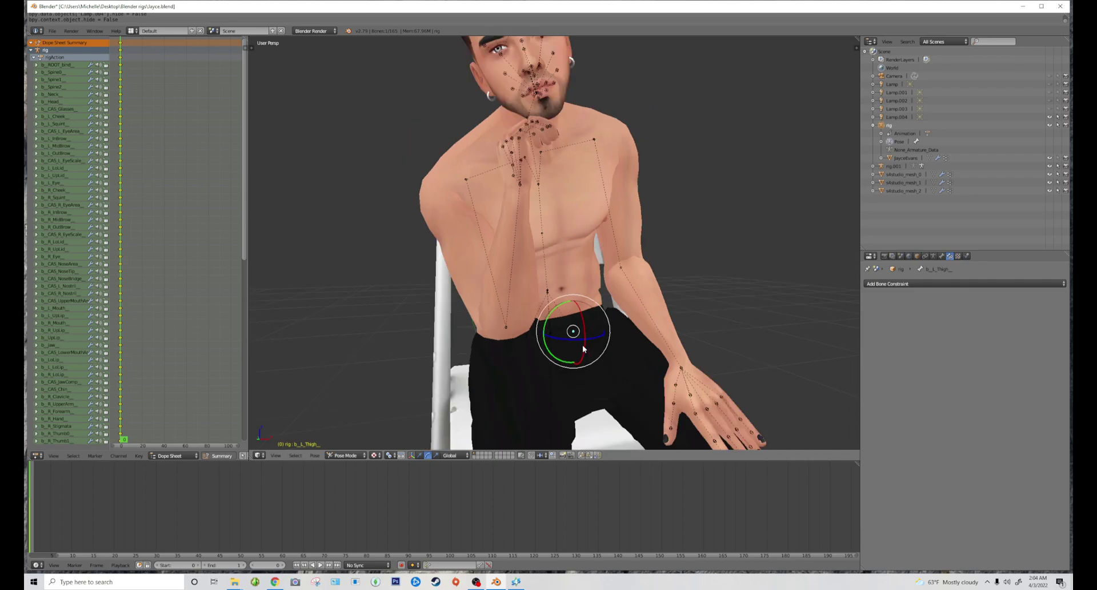
scroll(583, 348, "down", 4)
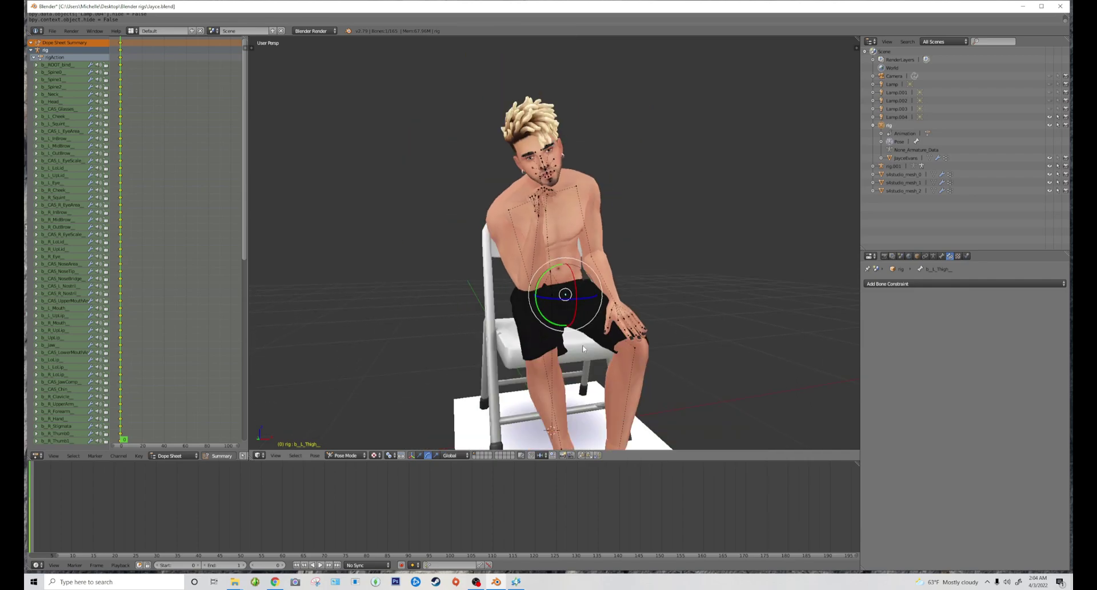
key("r")
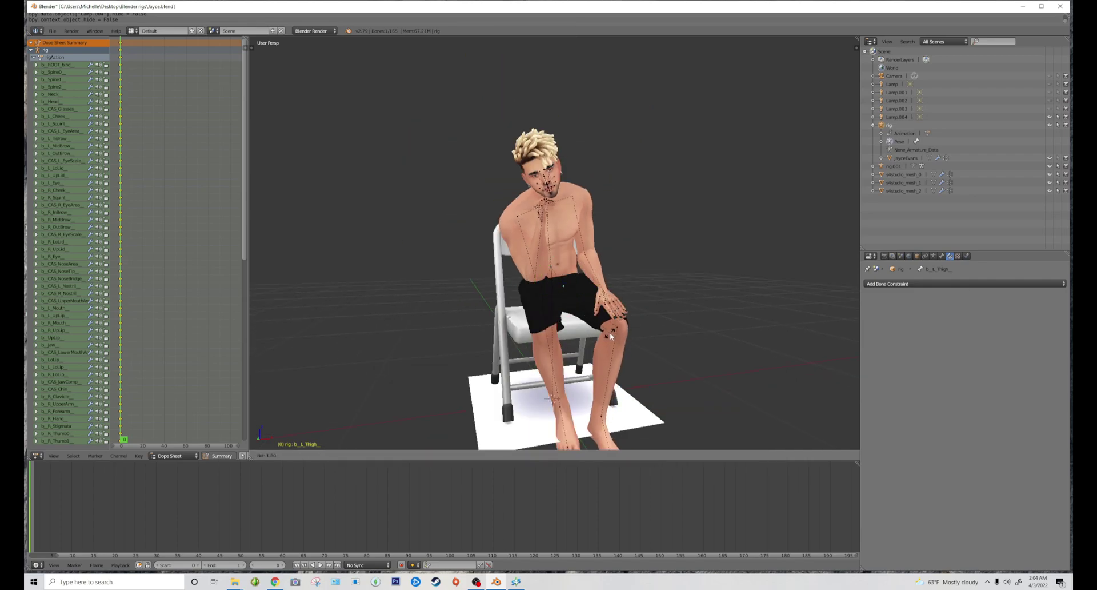
left_click(609, 331)
key("r")
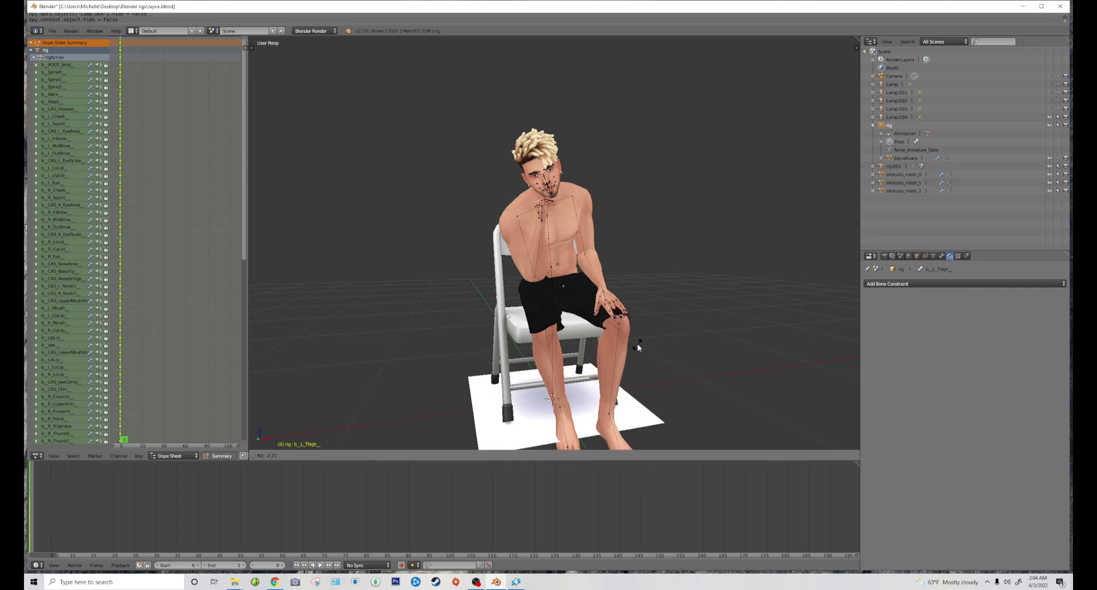
left_click(634, 340)
middle_click_drag(635, 340, 650, 316)
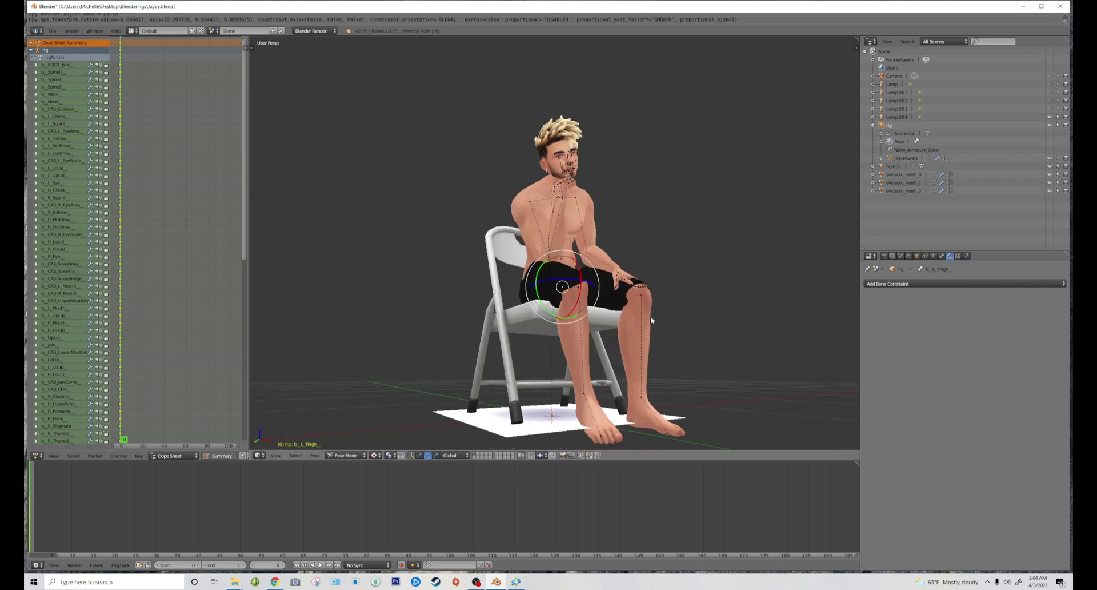
key("r")
left_click(649, 314)
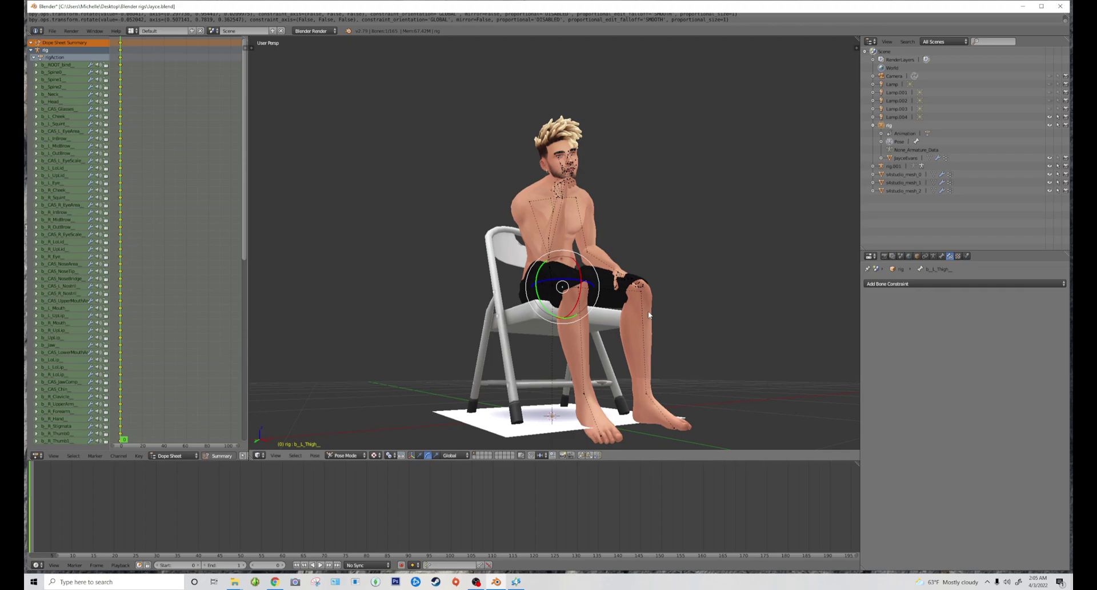
scroll(563, 304, "up", 8)
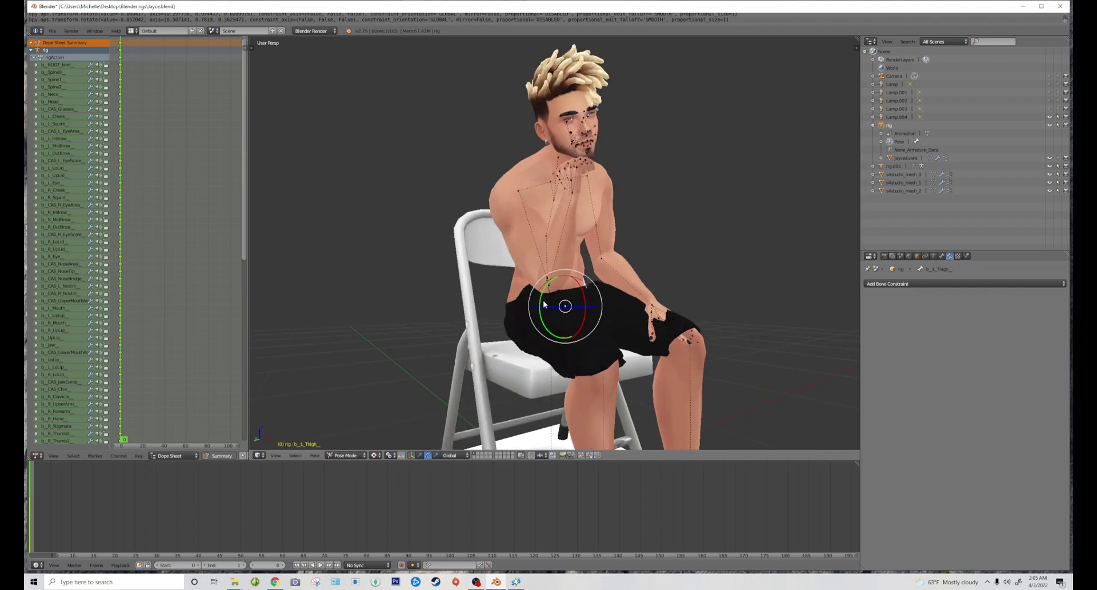
right_click(524, 362)
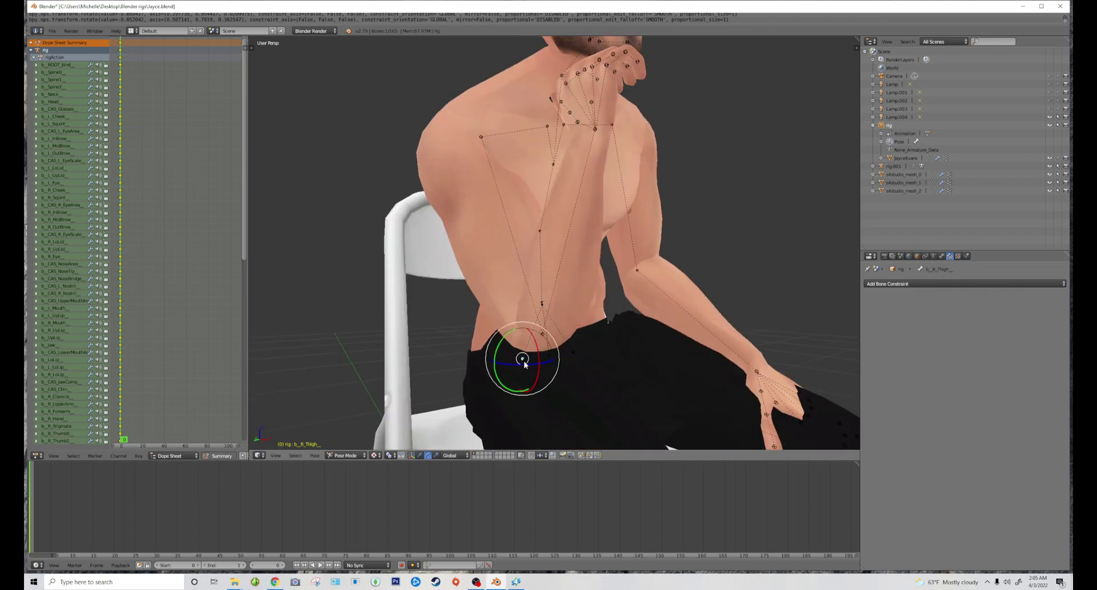
Rotate the right thigh bone twice to reposition the right leg on the seat
scroll(530, 360, "down", 6)
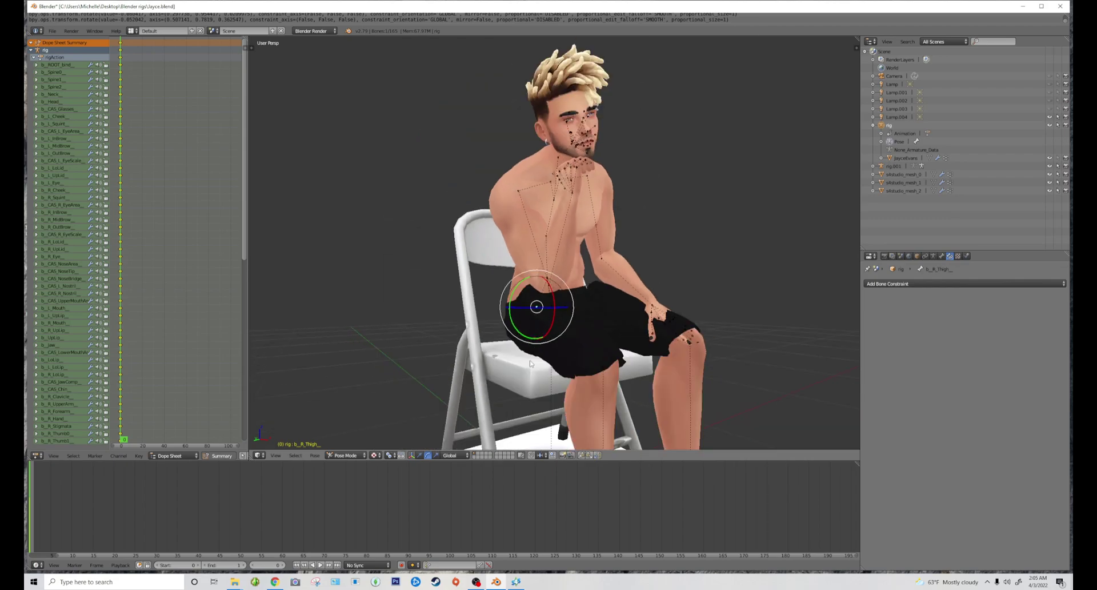
scroll(530, 363, "down", 3)
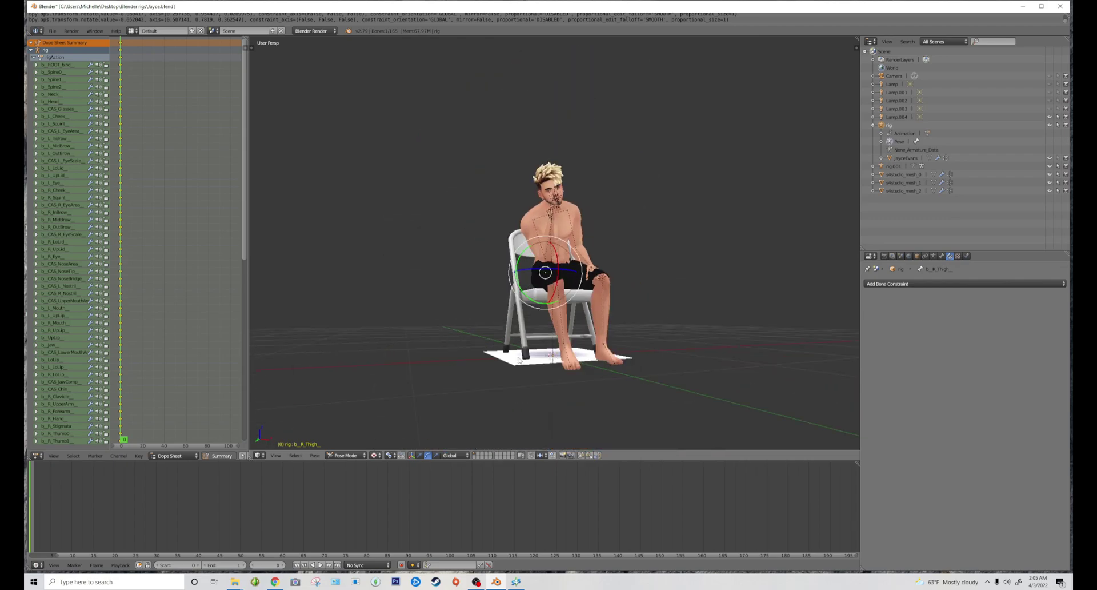
scroll(515, 363, "up", 3)
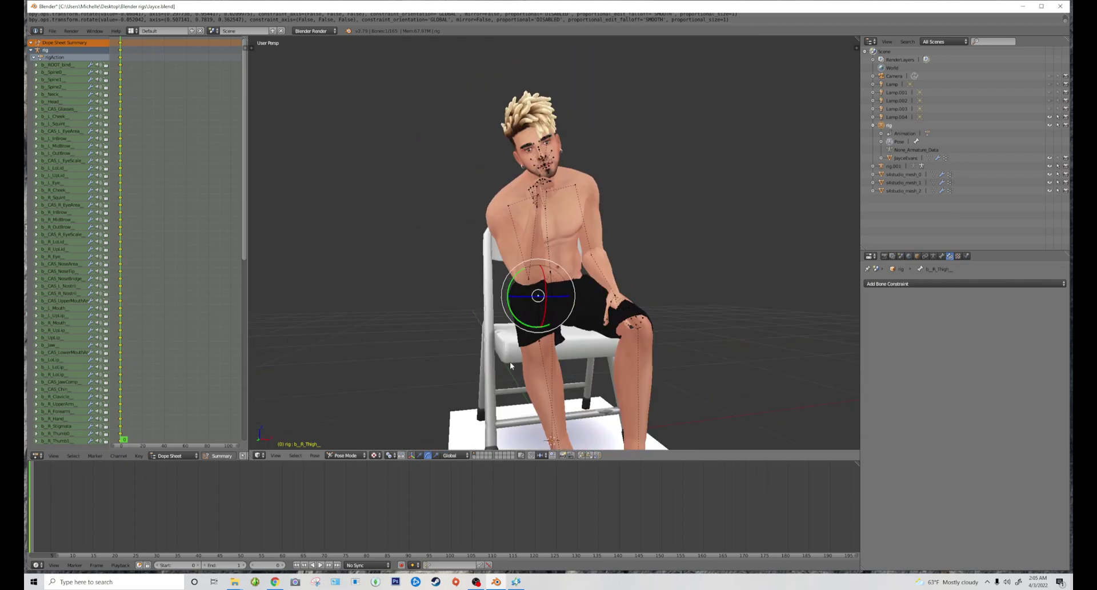
key("r")
key("r")
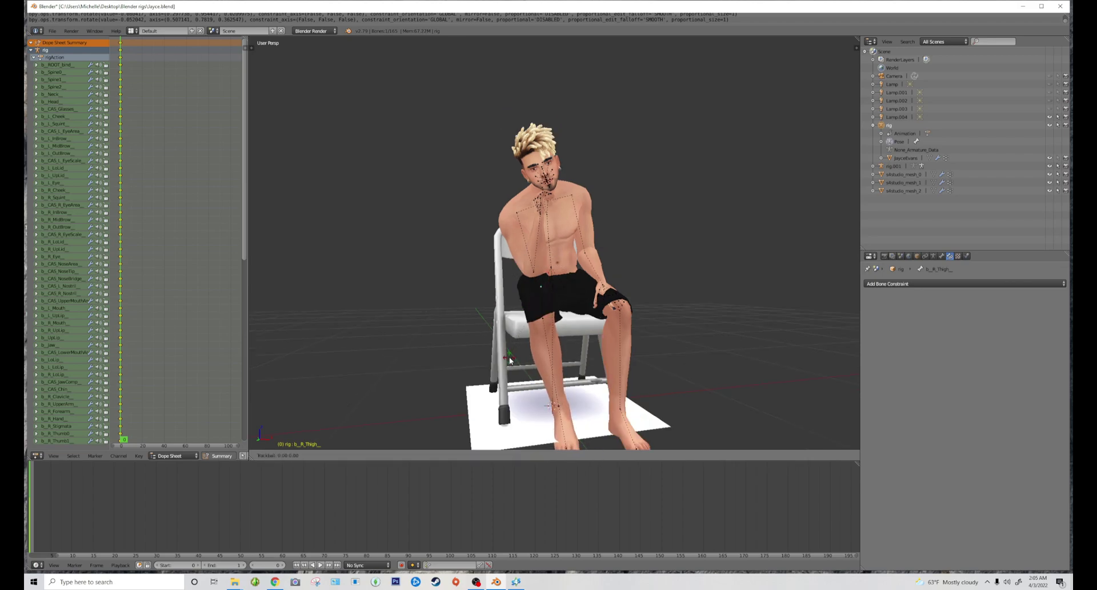
left_click(510, 358)
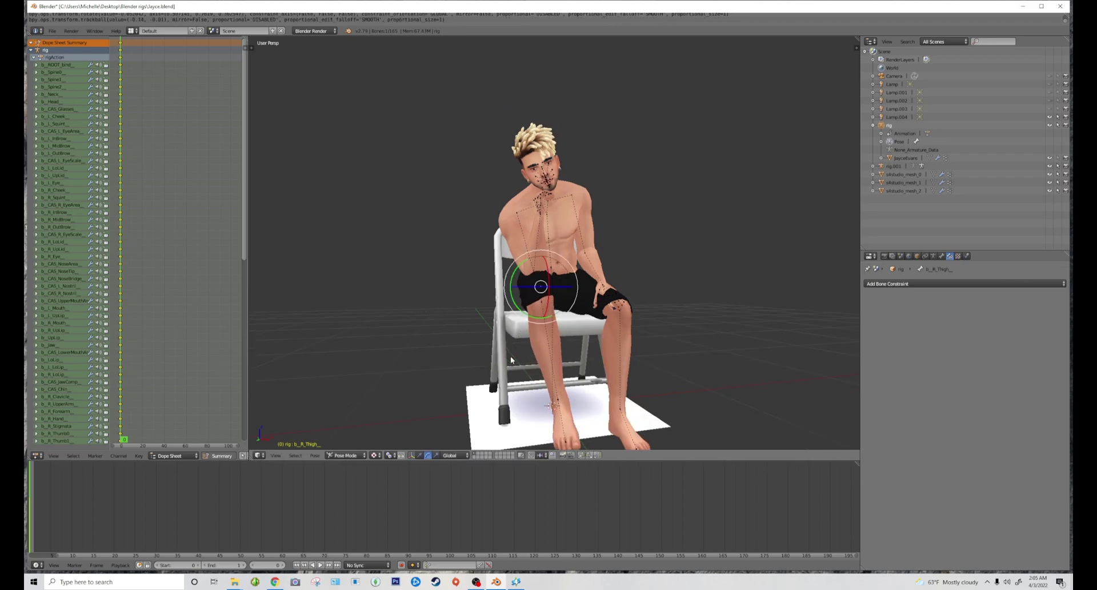
scroll(510, 356, "down", 3)
middle_click_drag(510, 356, 577, 353)
key("r")
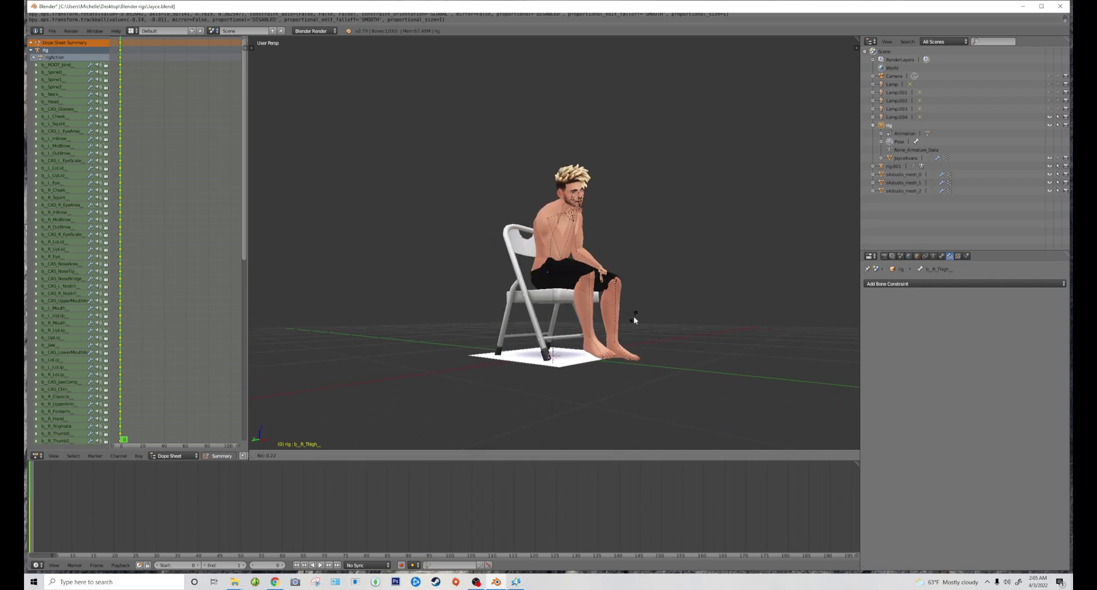
left_click(632, 321)
middle_click_drag(633, 321, 606, 334)
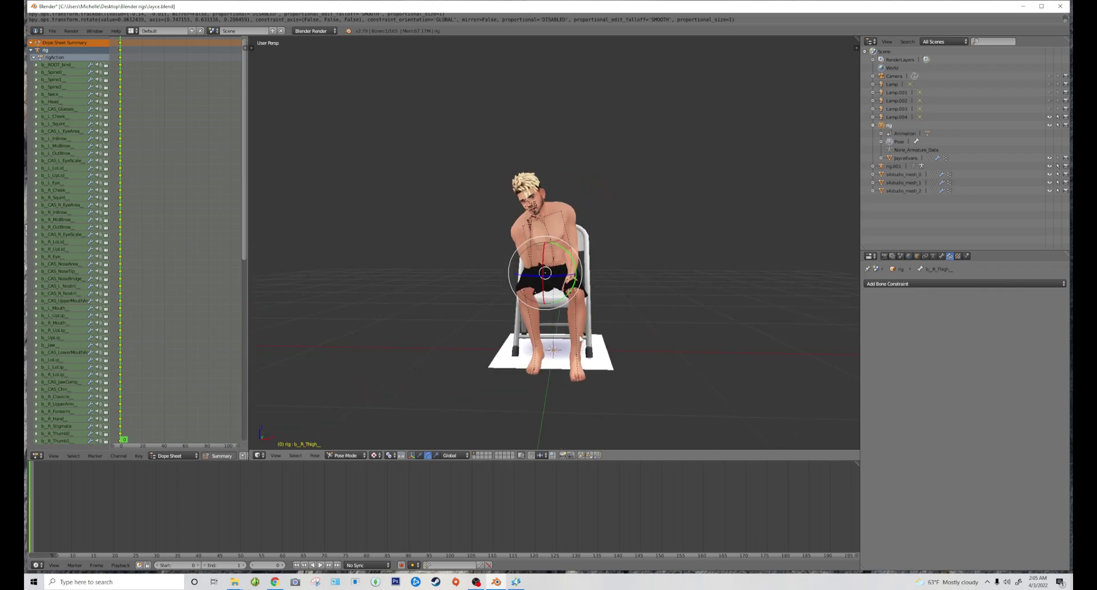
Add an IK constraint to the left hand bone and rotate it onto the left knee
scroll(580, 338, "up", 2)
scroll(580, 338, "down", 2)
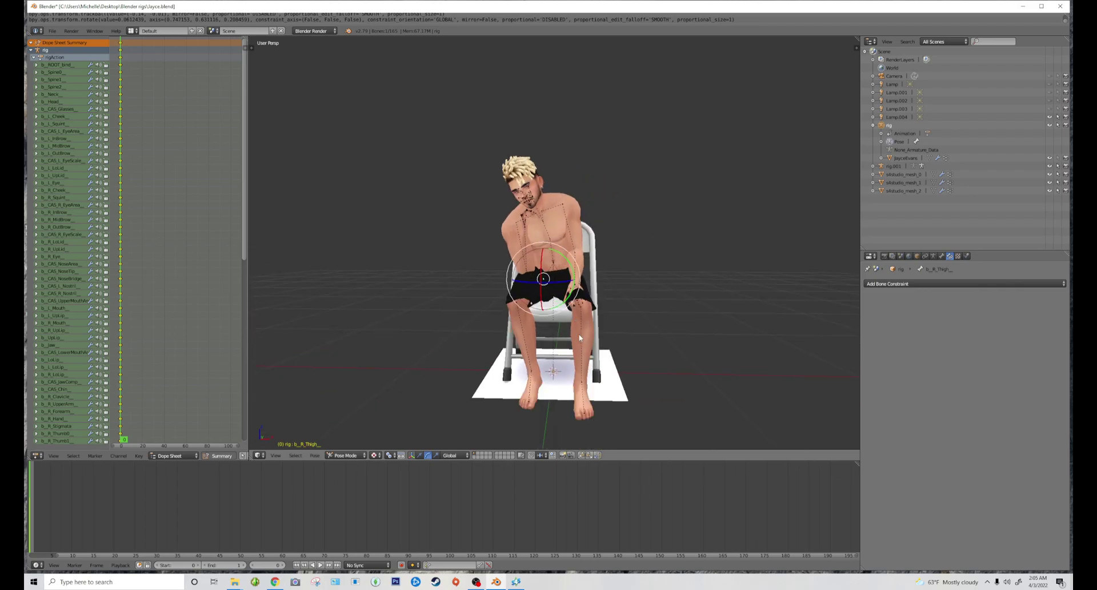
middle_click_drag(580, 338, 595, 330)
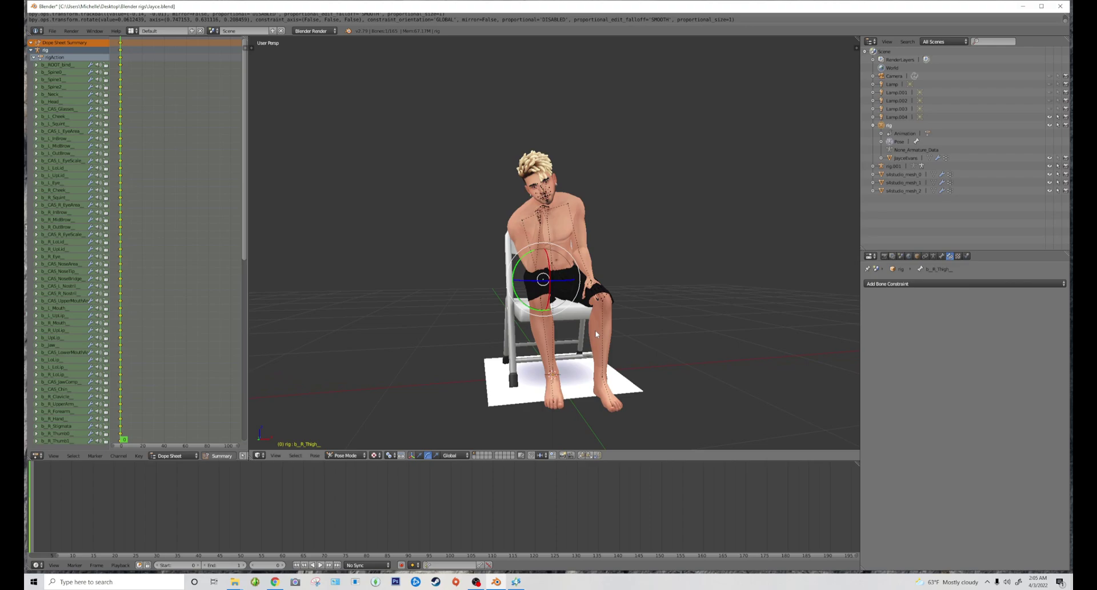
right_click(593, 287)
key("shift+i")
scroll(611, 297, "up", 1)
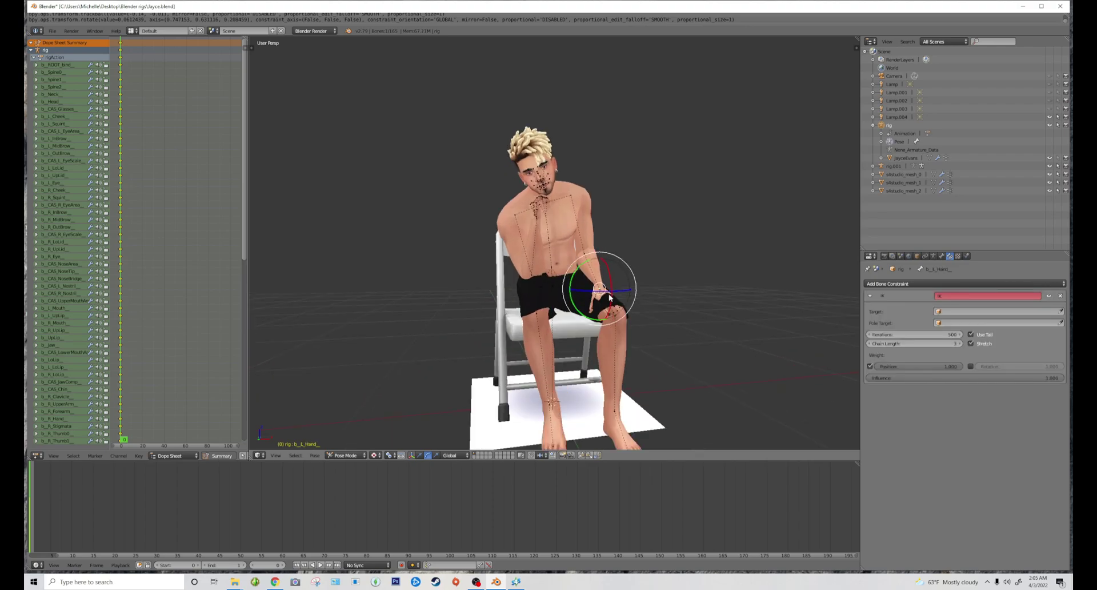
key("r")
key("r")
left_click(605, 289)
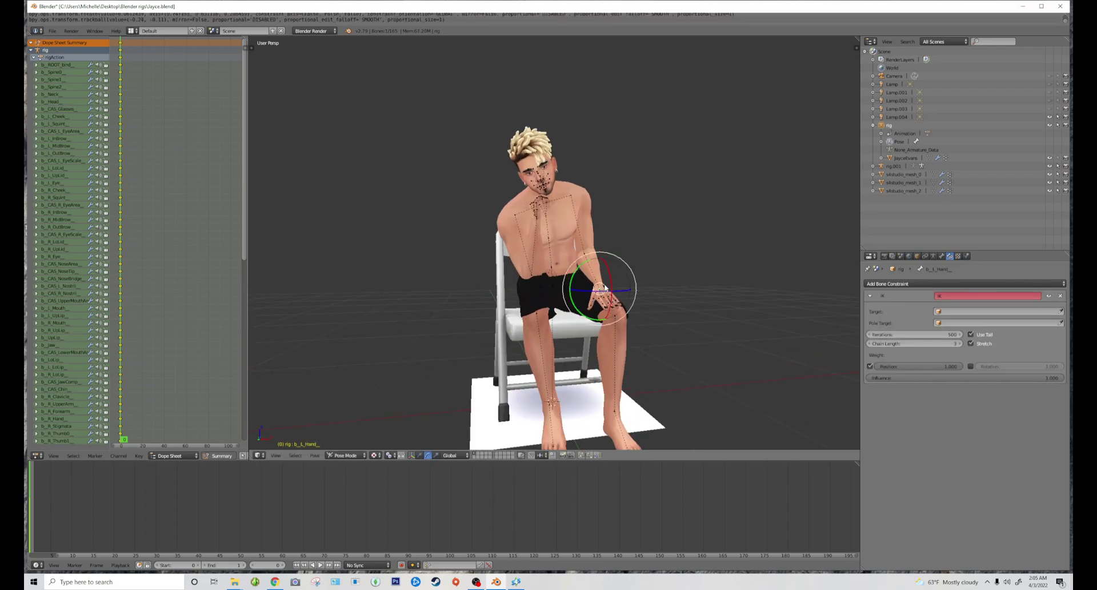
middle_click_drag(606, 289, 644, 286)
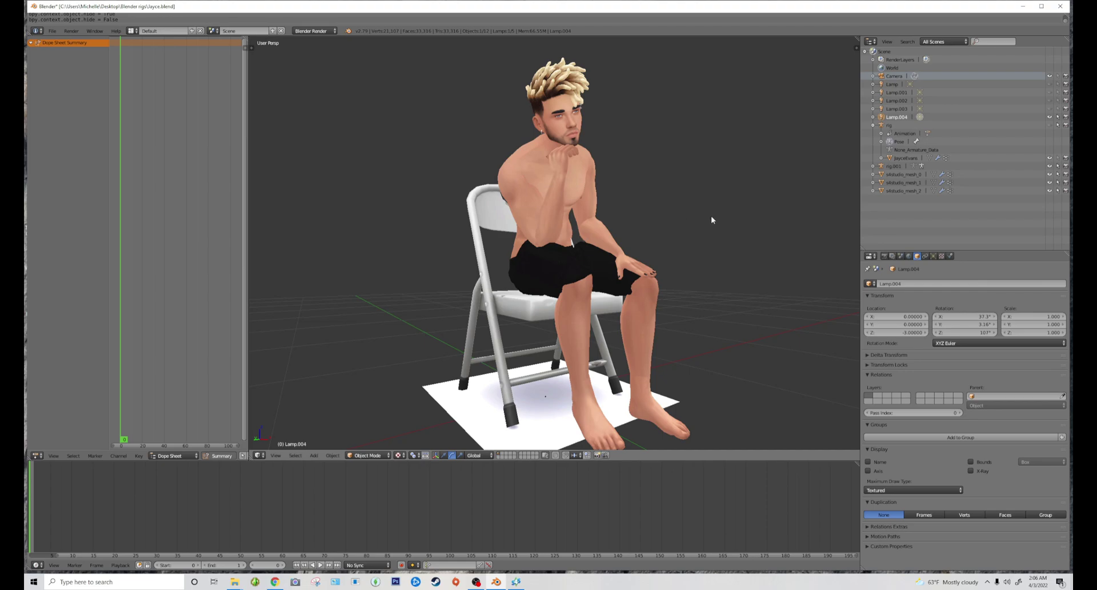
Orbit around the seated figure and folding chair to check the chin-on-hand pose
middle_click_drag(712, 219, 738, 273)
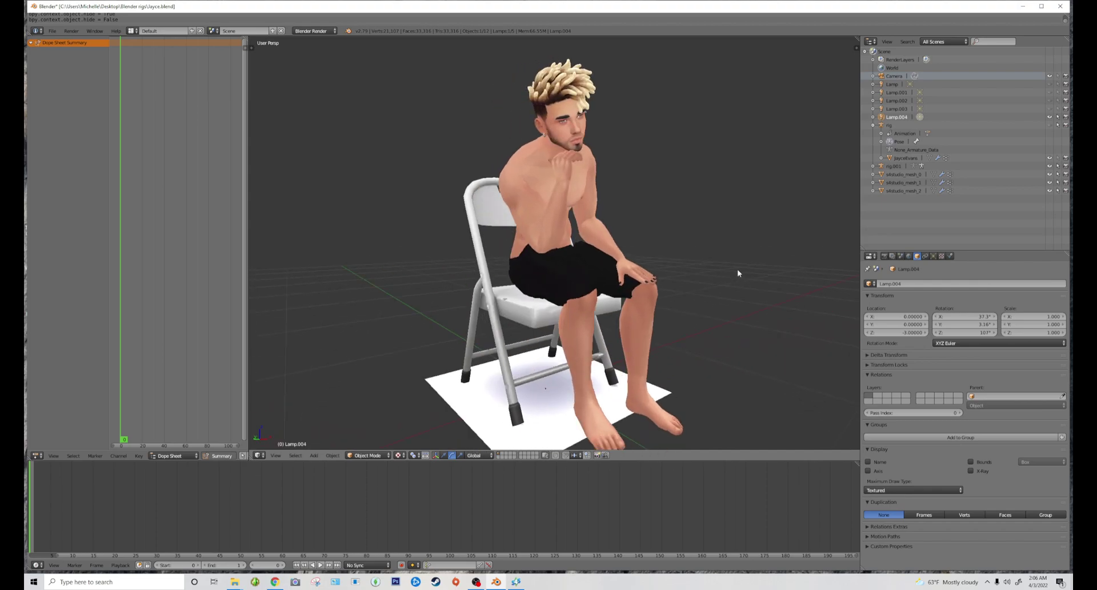
scroll(737, 272, "down", 2)
scroll(737, 273, "up", 2)
middle_click_drag(737, 272, 662, 268)
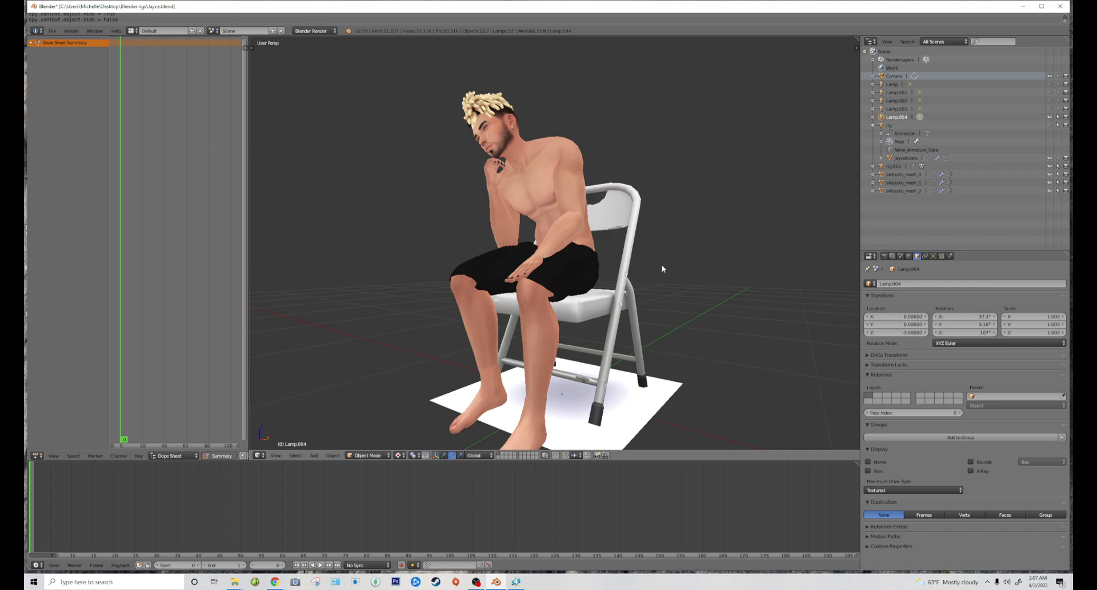
middle_click_drag(662, 268, 727, 265)
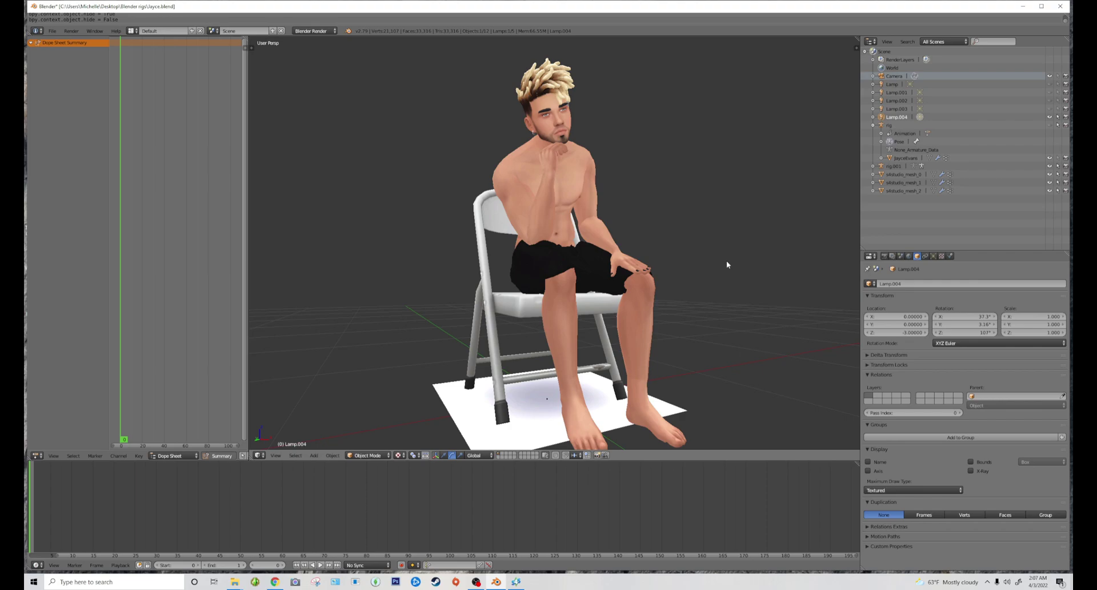